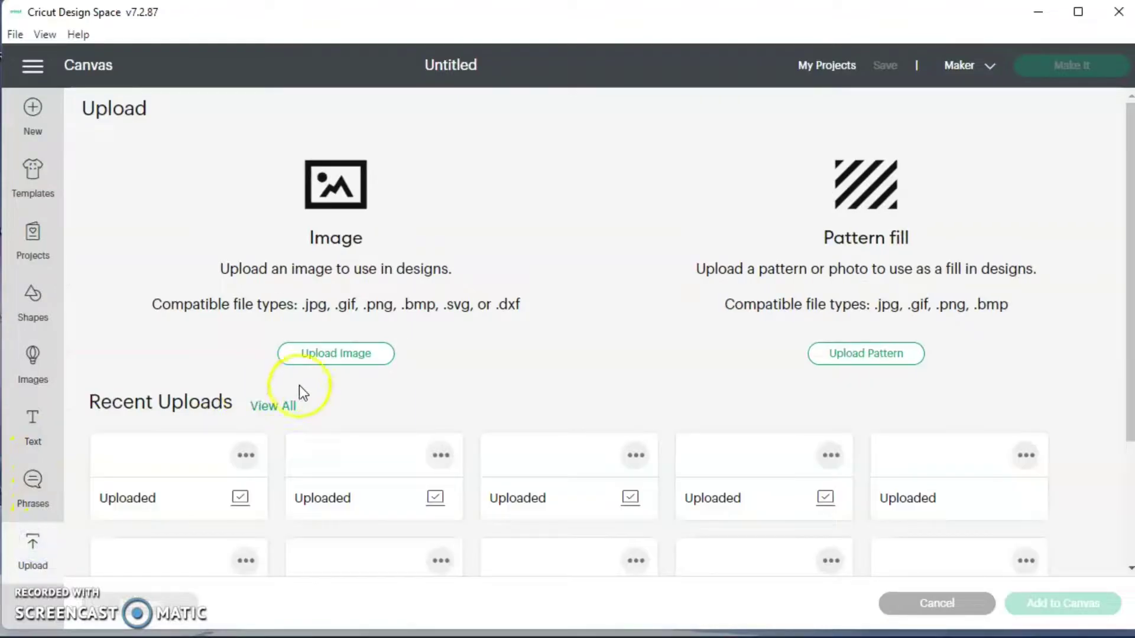
- Start a new image upload and browse to the Desktop folder
left_click(345, 356)
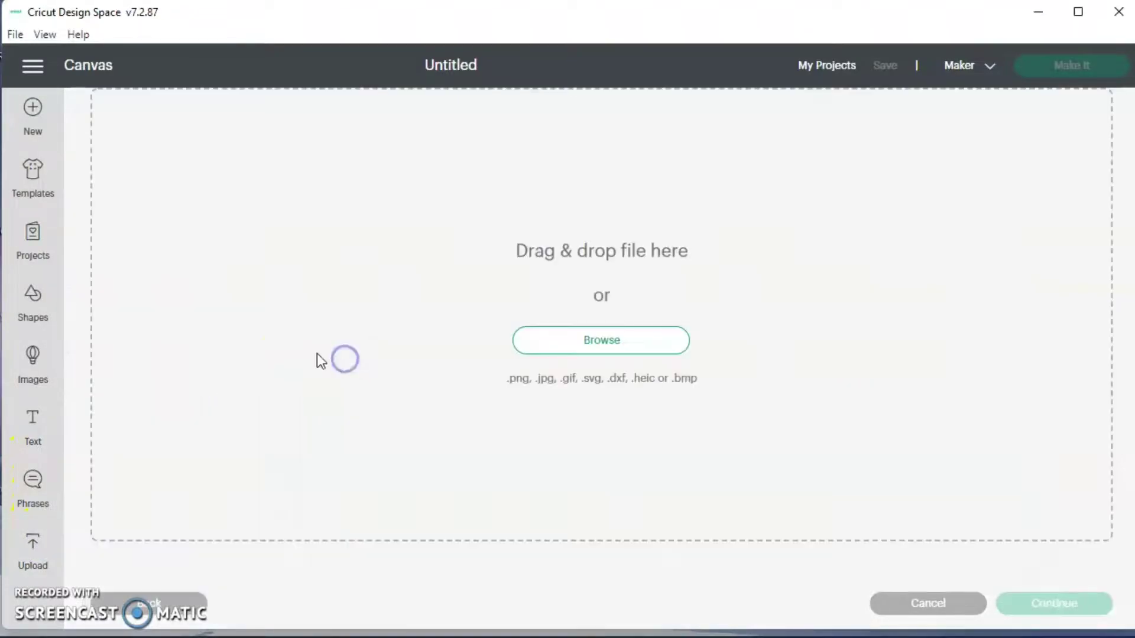
left_click(605, 346)
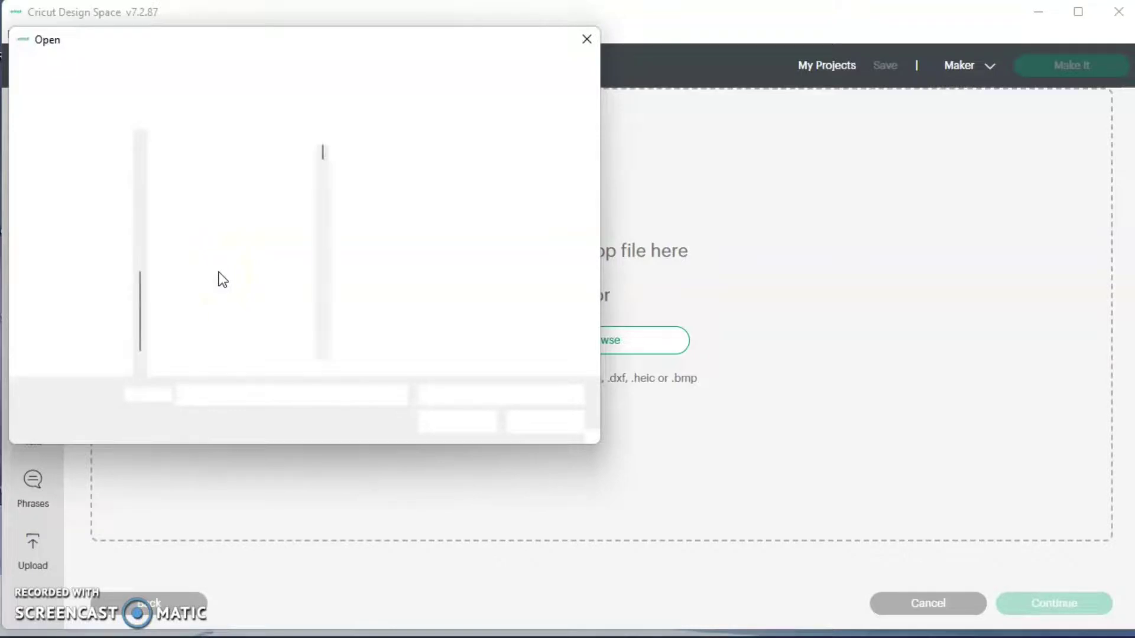
scroll(74, 226, "up", 1)
left_click(71, 210)
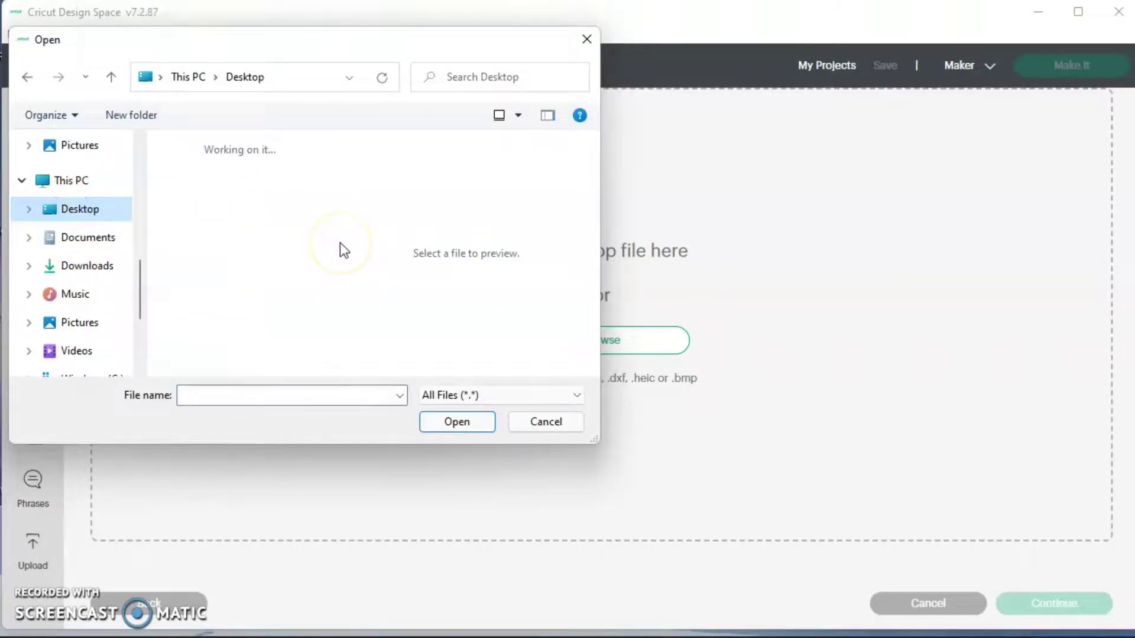
- Find W2.png in the Desktop folder and open it for upload
scroll(261, 260, "down", 5)
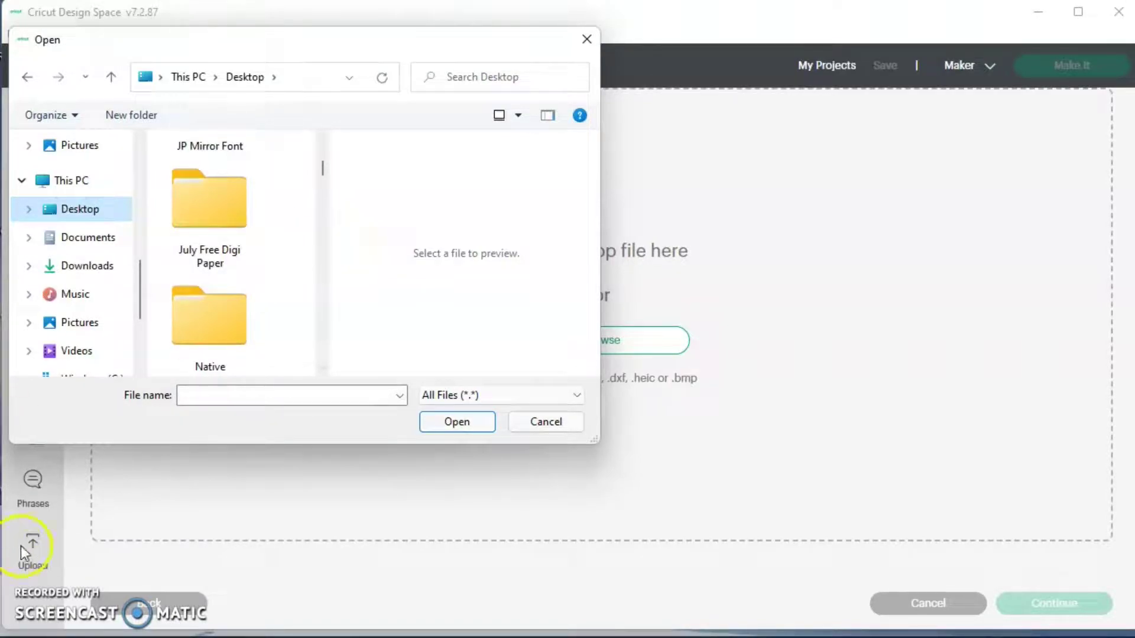
scroll(249, 264, "down", 10)
scroll(249, 265, "down", 10)
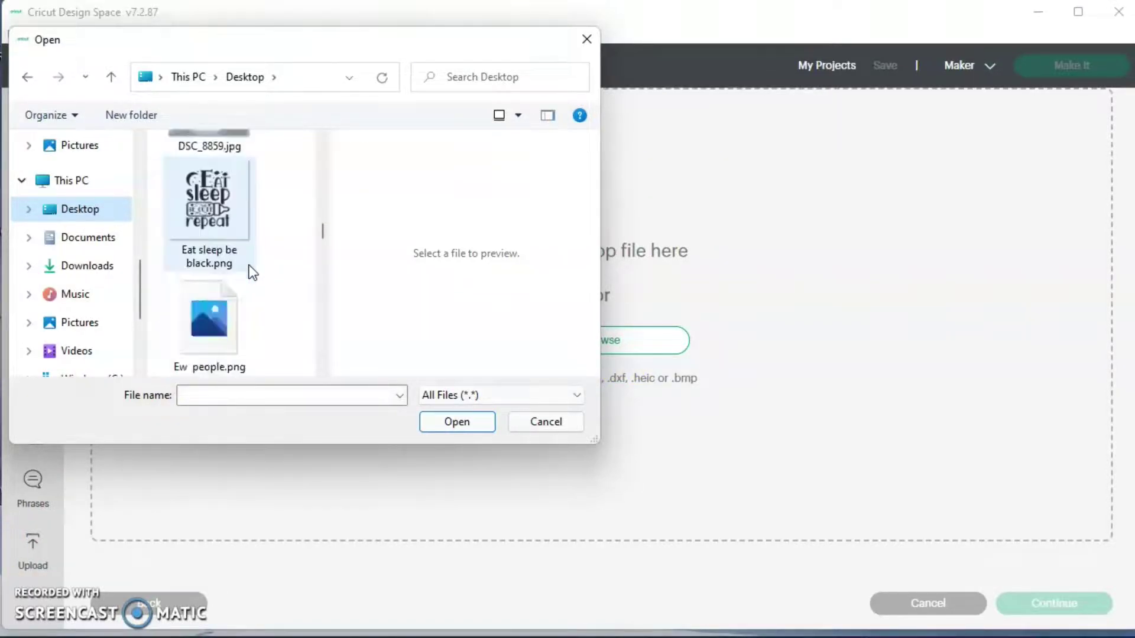
scroll(253, 271, "down", 3)
scroll(253, 272, "down", 10)
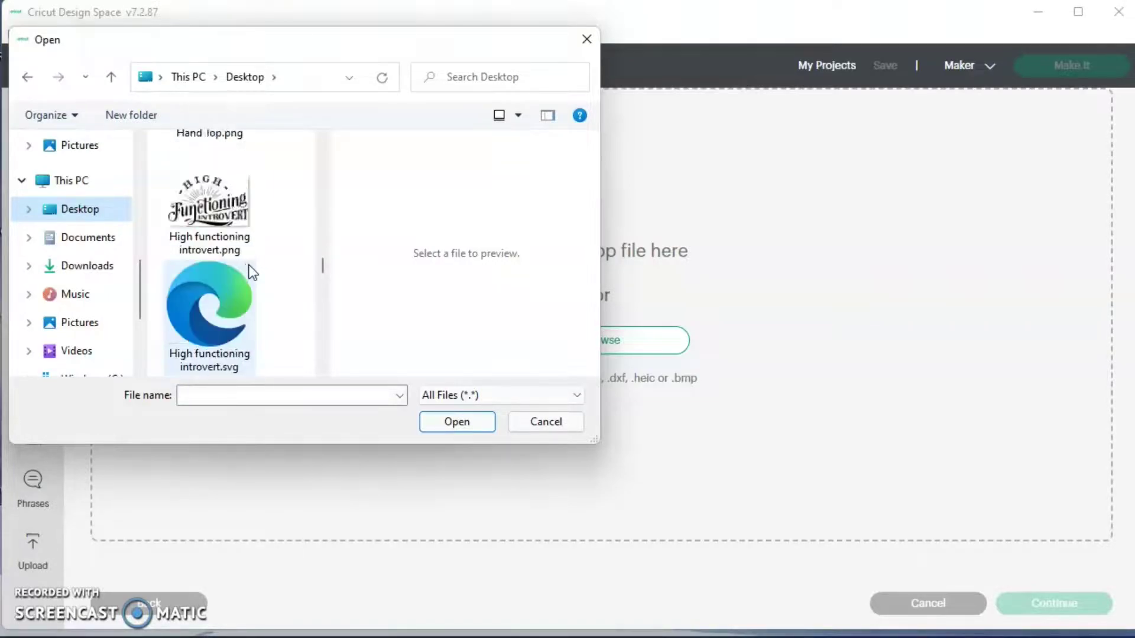
scroll(249, 266, "down", 10)
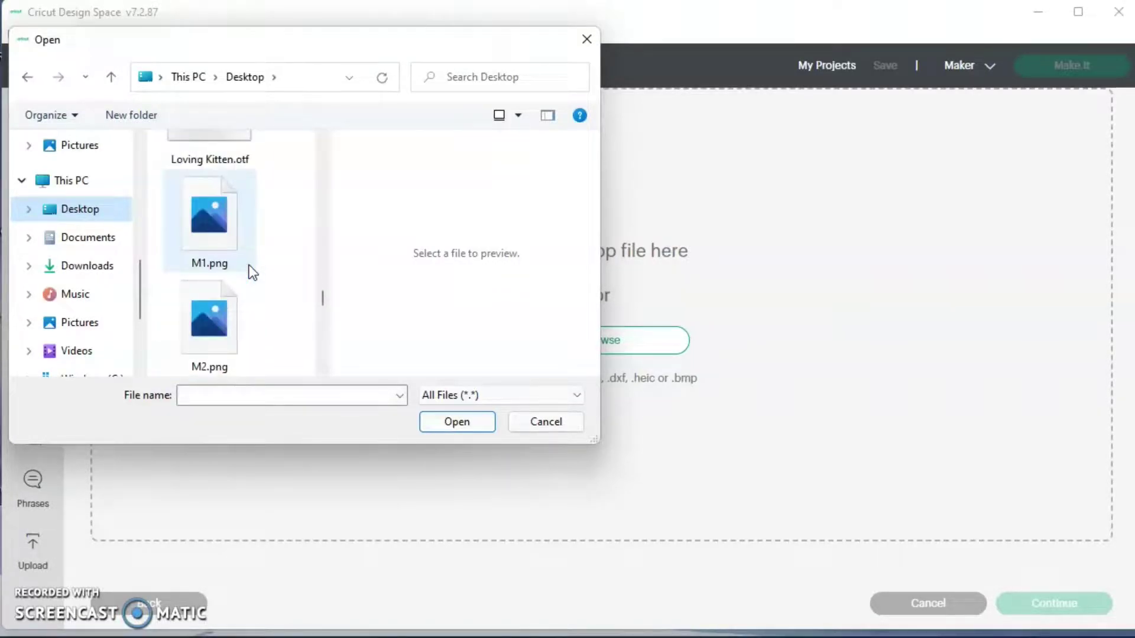
scroll(250, 265, "down", 10)
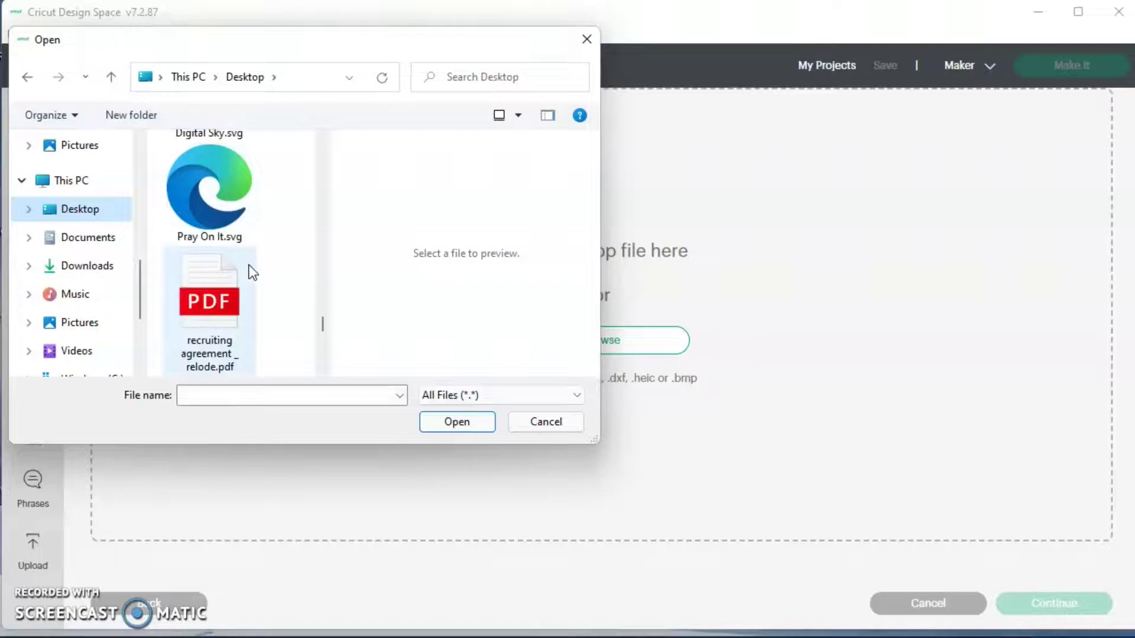
scroll(253, 260, "down", 8)
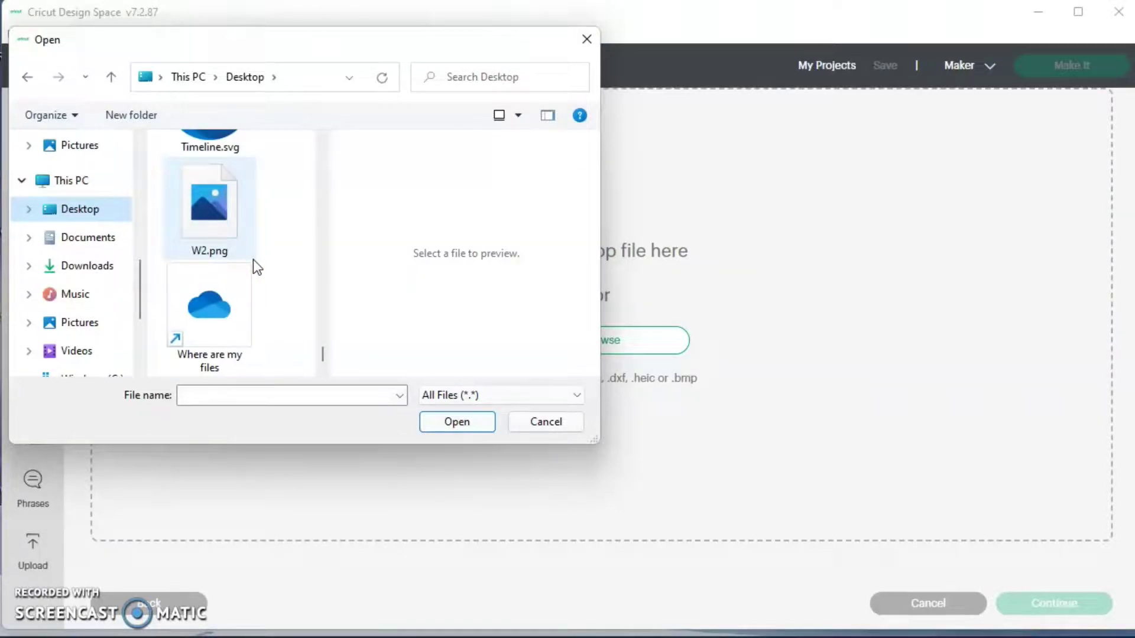
scroll(253, 260, "up", 1)
scroll(253, 260, "down", 1)
scroll(253, 260, "up", 1)
scroll(253, 260, "down", 1)
scroll(253, 260, "up", 3)
scroll(253, 260, "up", 2)
scroll(253, 260, "up", 1)
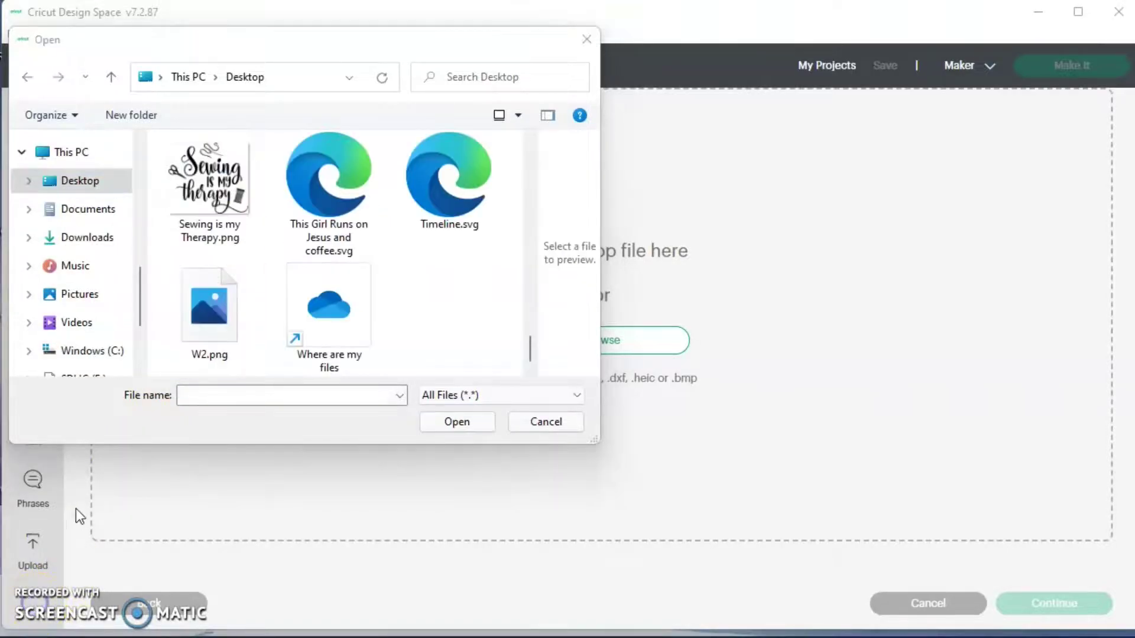
left_click(204, 331)
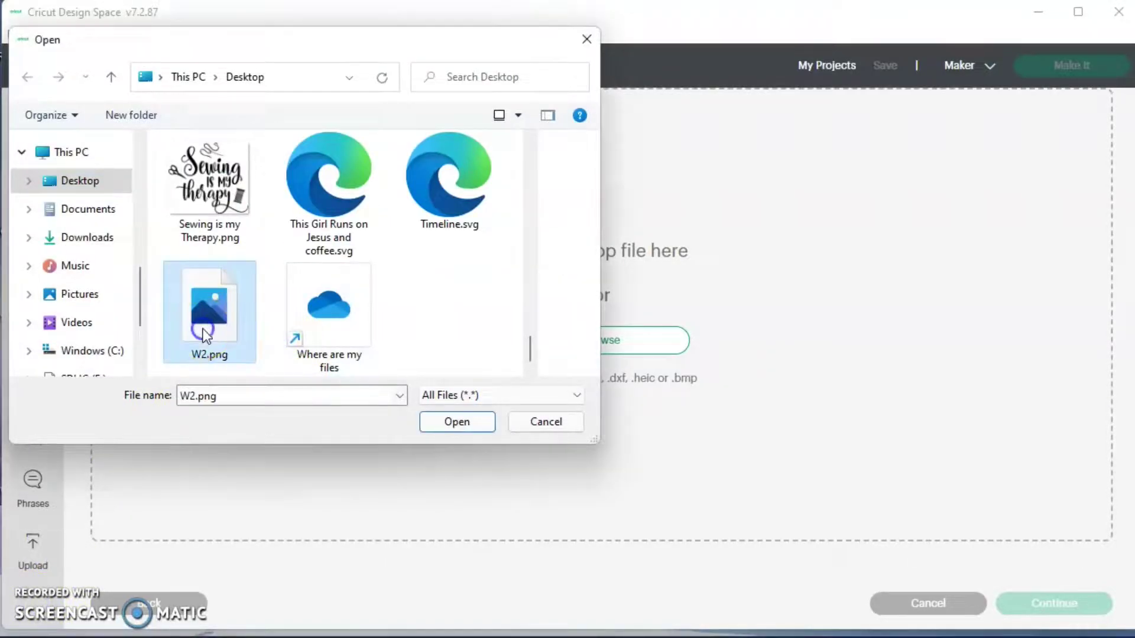
left_click(464, 423)
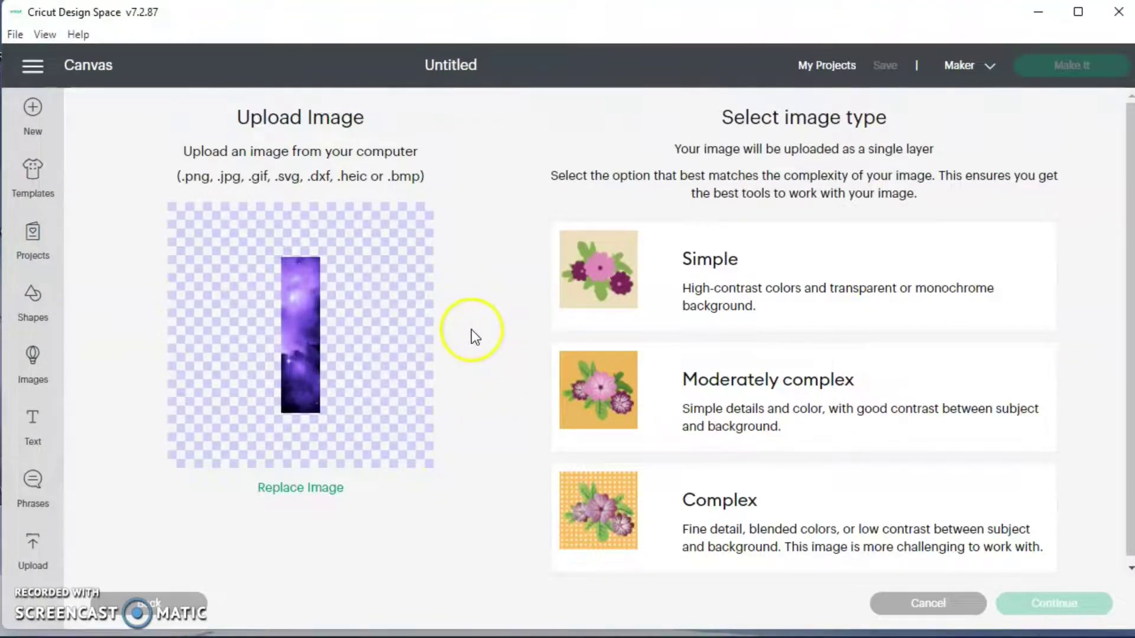
- Upload W2 as a Complex image without removing its background, using the Print Then Cut Image type
left_click(741, 530)
left_click(1054, 603)
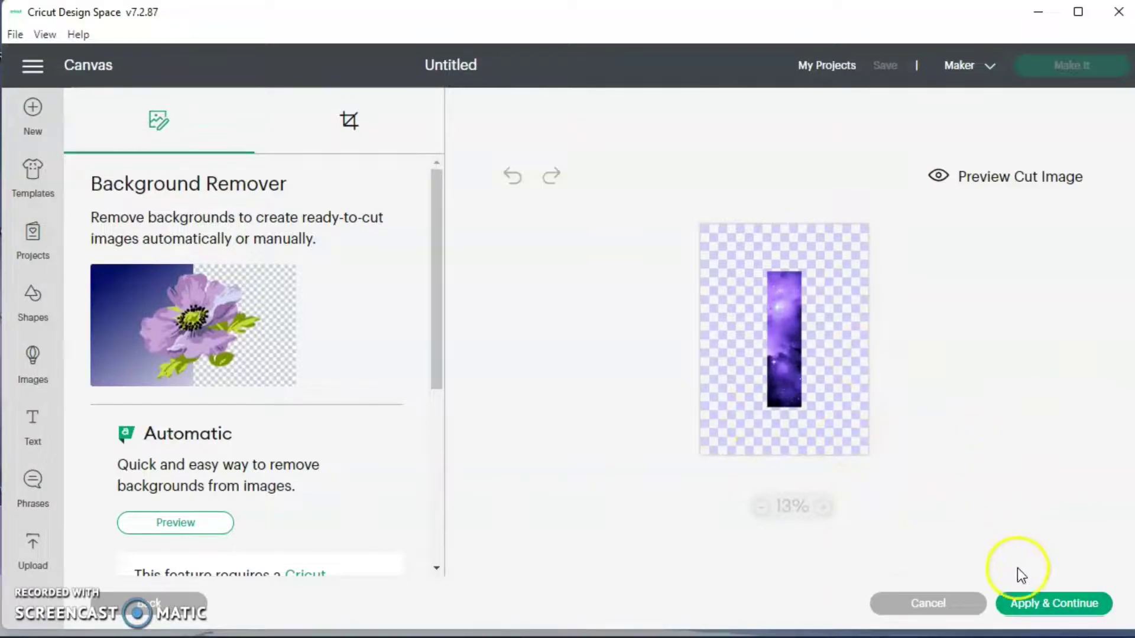
left_click(1035, 606)
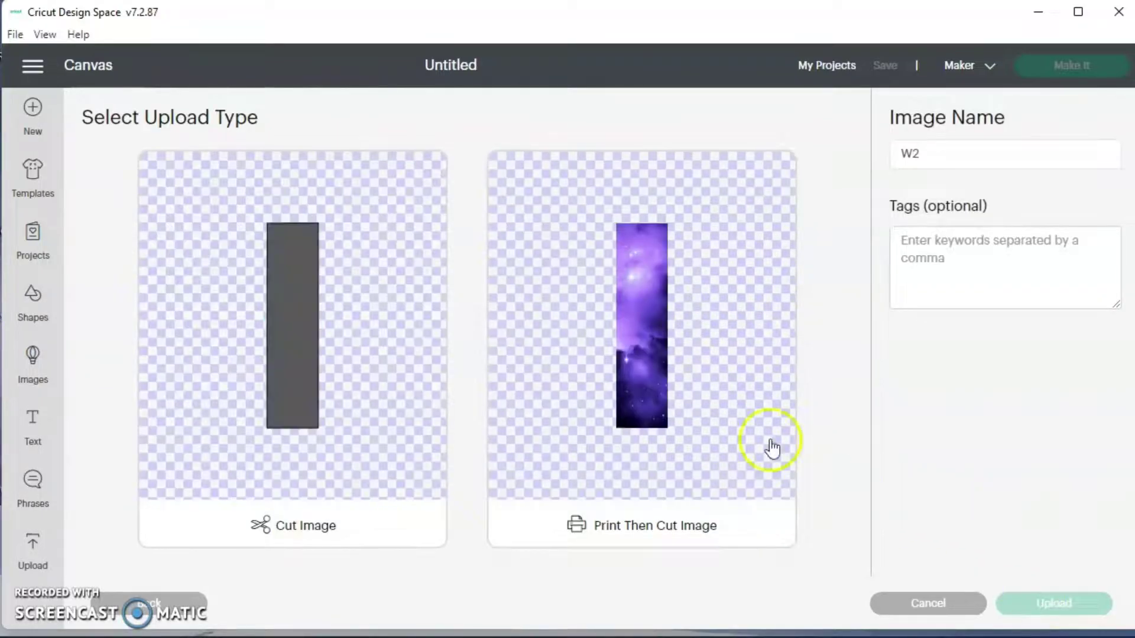
left_click(725, 378)
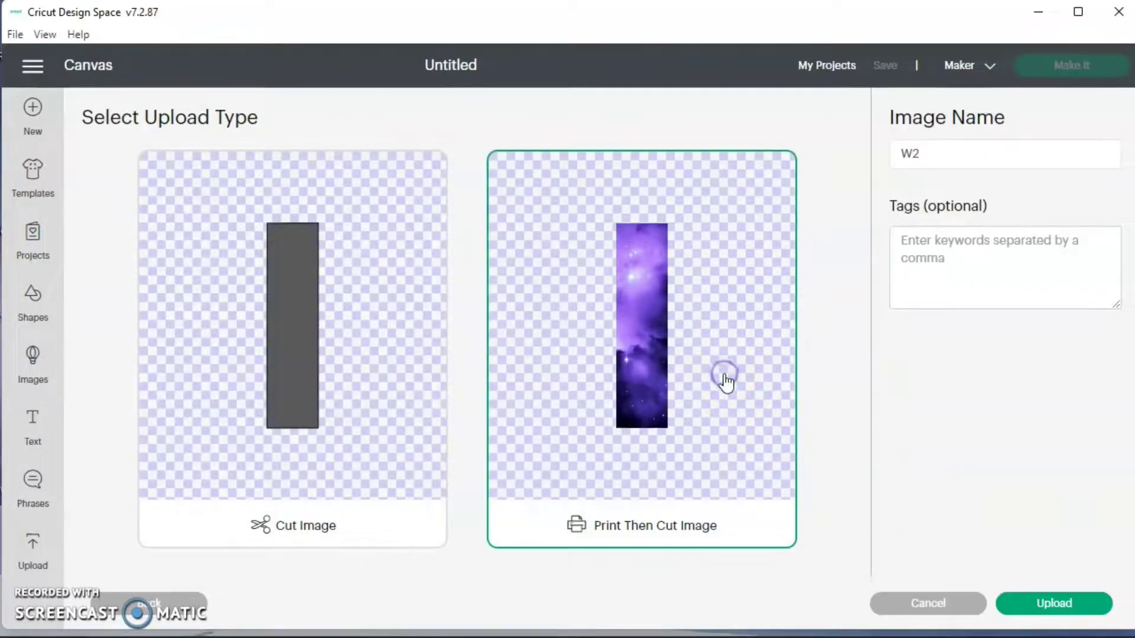
left_click(1053, 606)
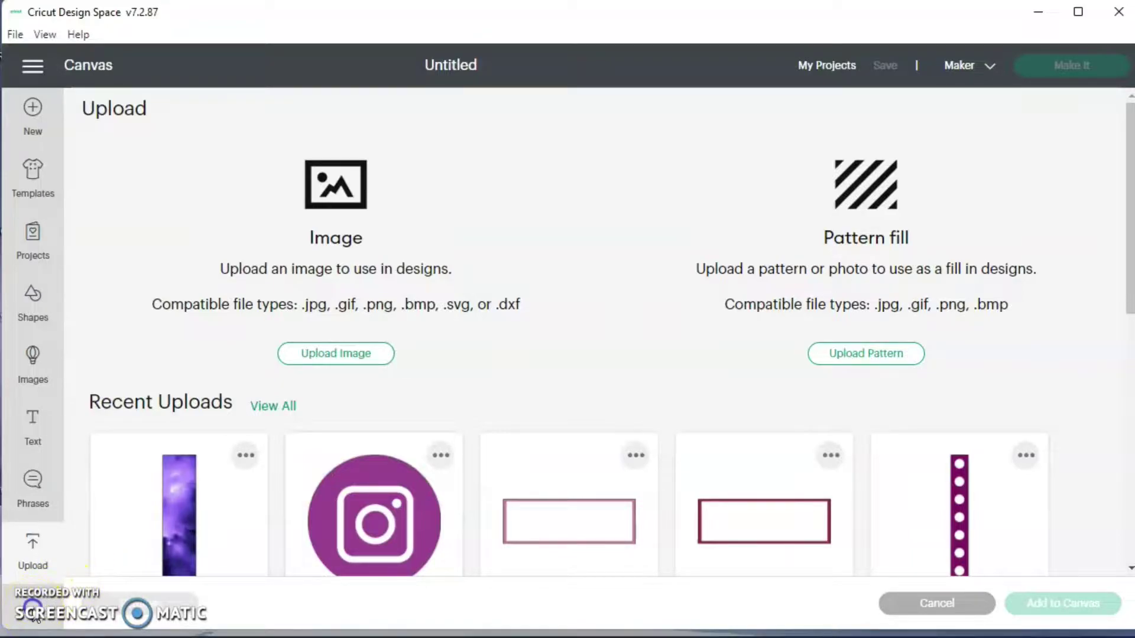
- Add the blue outlined frame, both purple galaxy rectangles and the narrow purple strip from the recent uploads to the canvas
scroll(417, 472, "down", 3)
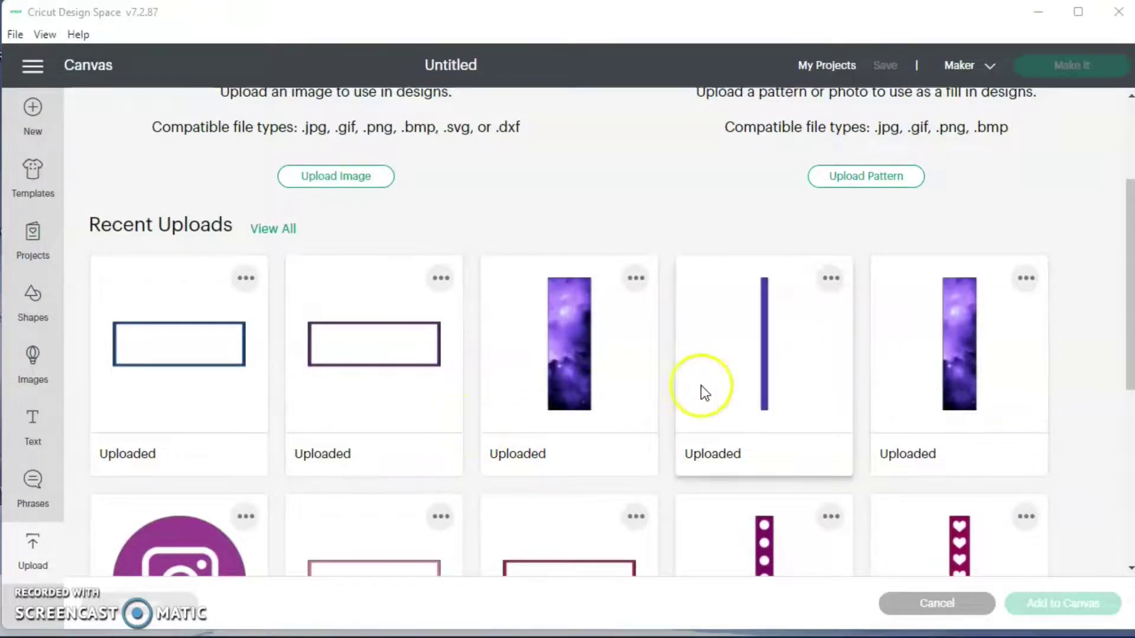
left_click(577, 361)
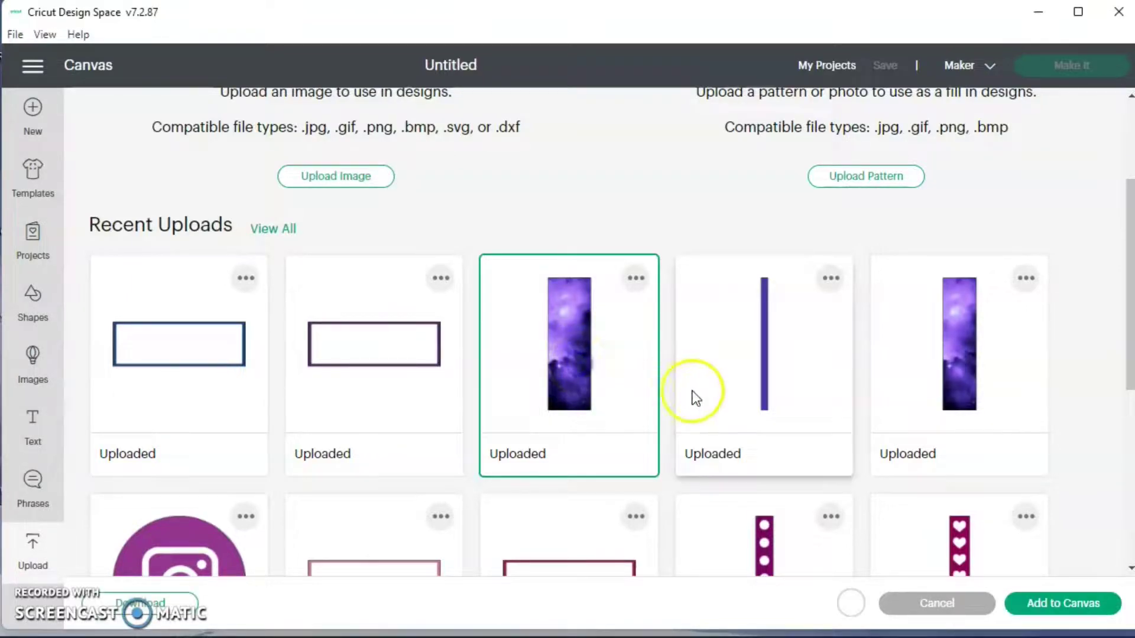
left_click(746, 382)
left_click(955, 369)
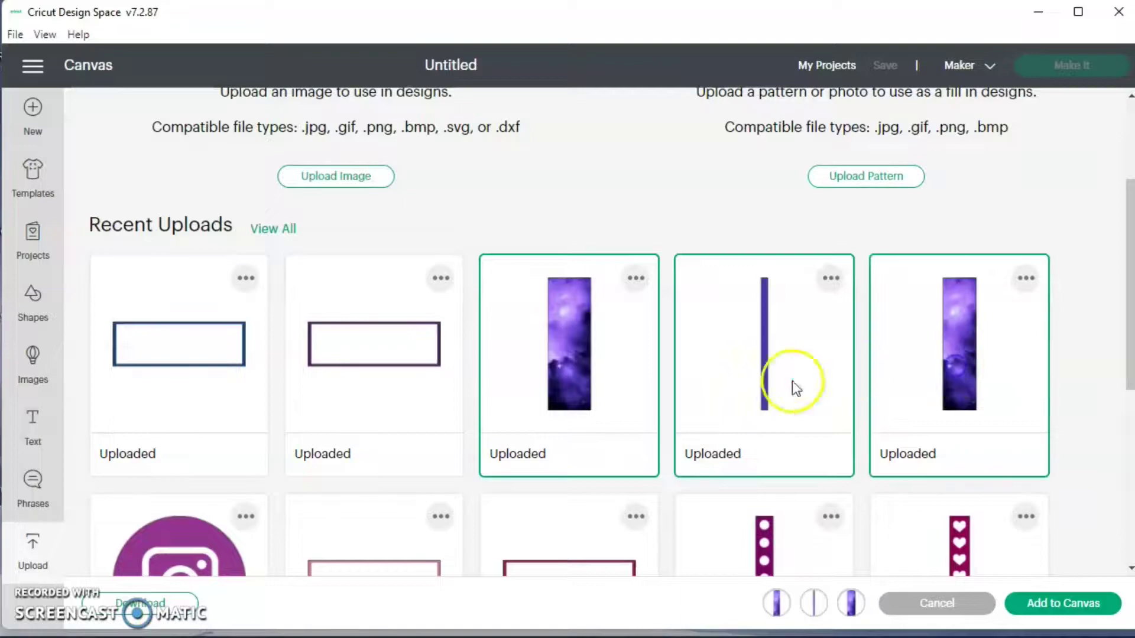
left_click(248, 402)
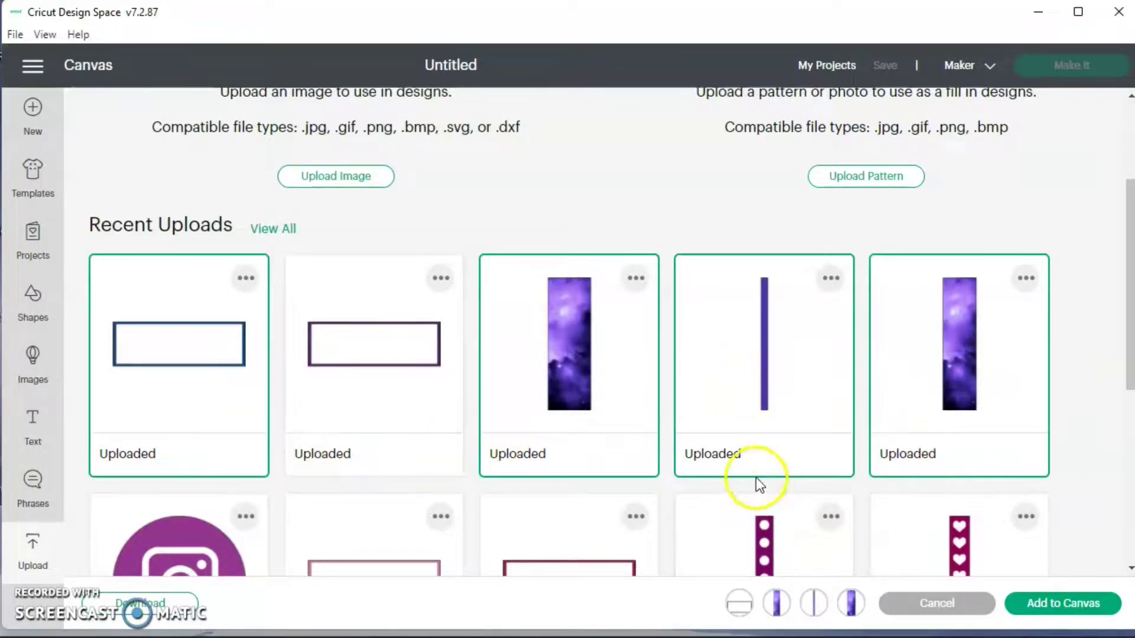
scroll(727, 467, "down", 3)
scroll(690, 432, "down", 3)
scroll(704, 443, "up", 4)
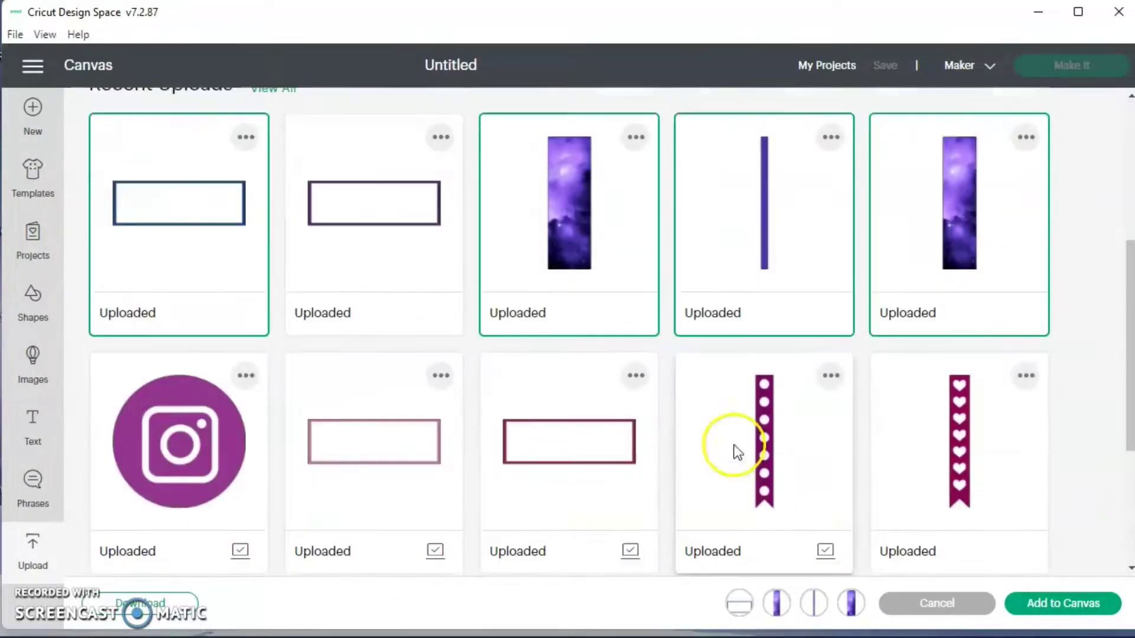
left_click(1055, 602)
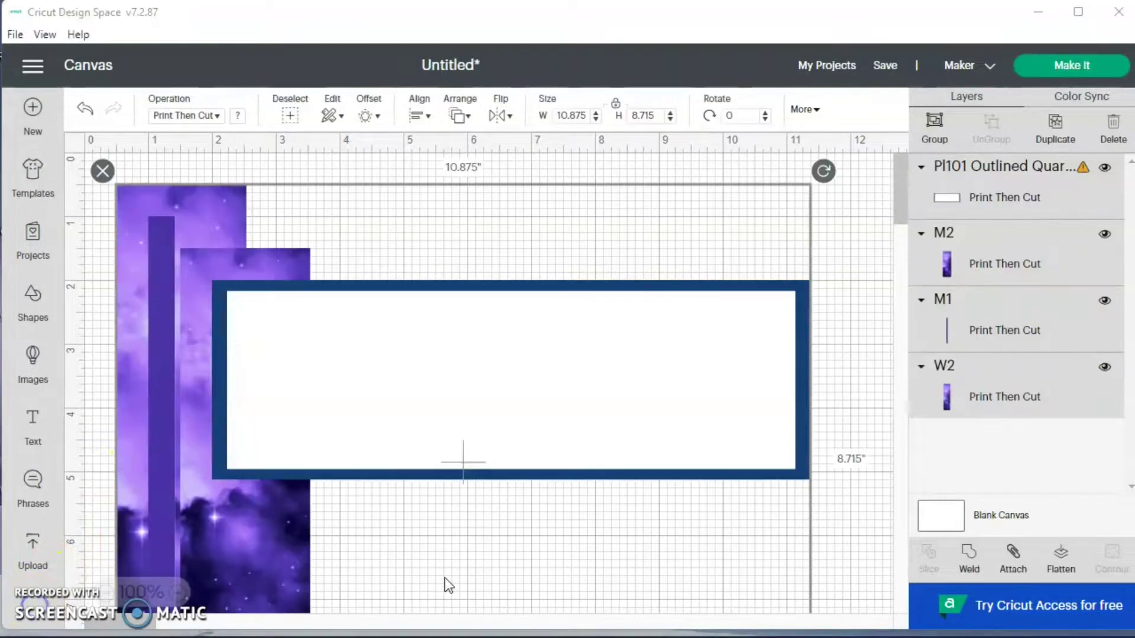
- Shift all four images toward the canvas's upper-left corner, then move the outlined frame away from the galaxy images
left_click_drag(471, 459, 449, 414)
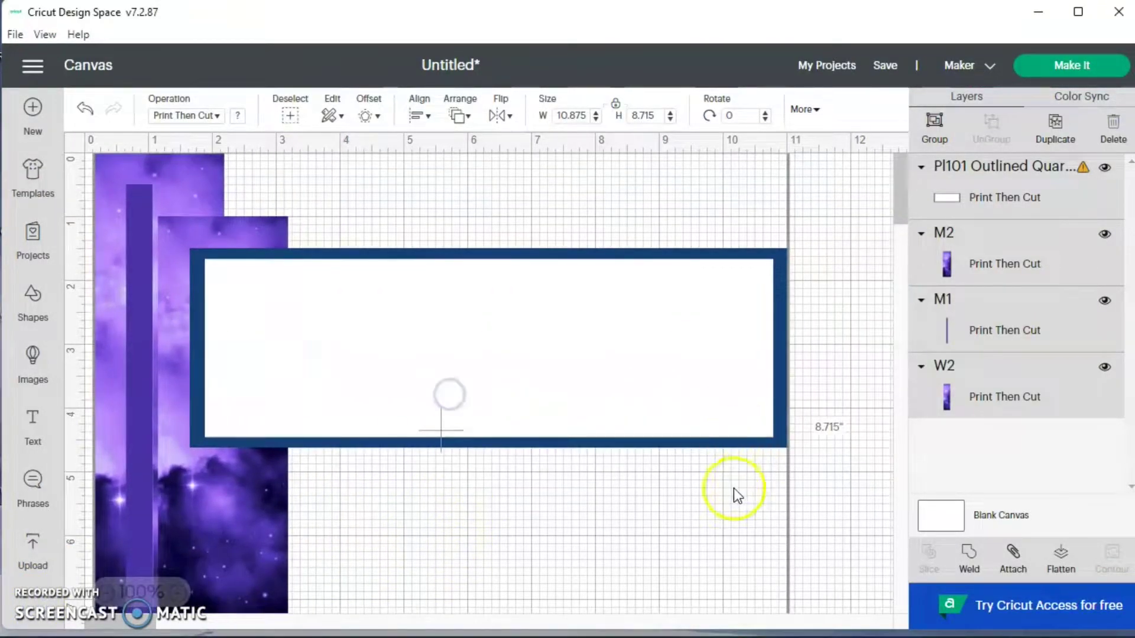
left_click(807, 499)
left_click_drag(514, 400, 591, 394)
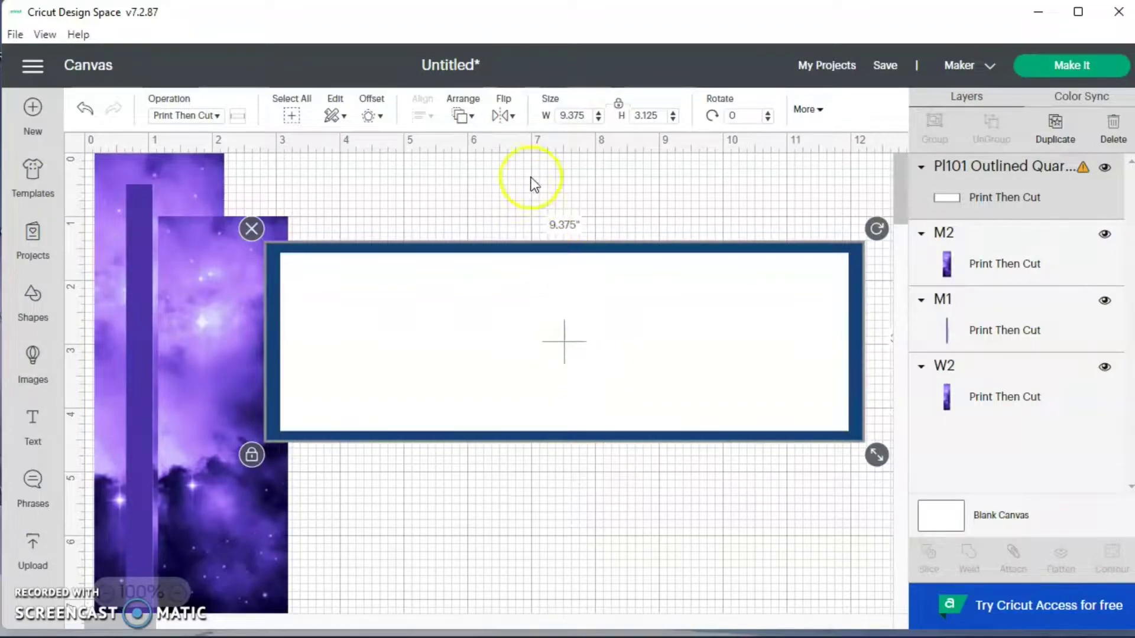
- Unlock the outlined frame's proportions and resize it to 1.5 inches wide by 0.5 inches high
left_click(251, 455)
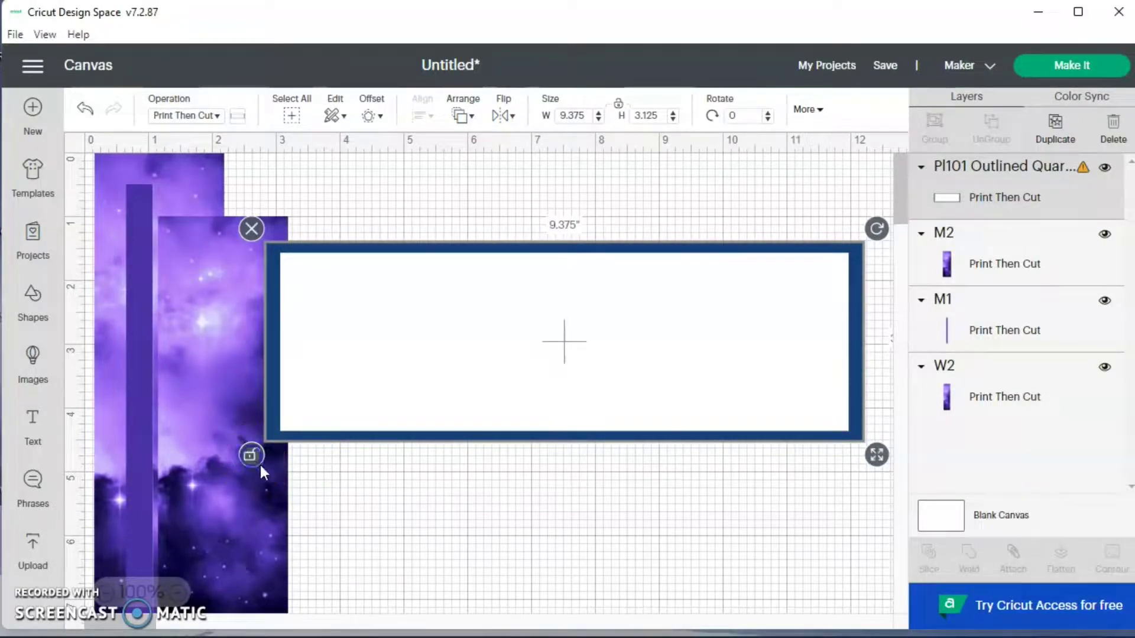
left_click(582, 115)
double_click(582, 115)
type("1.5")
key("Return")
left_click_drag(293, 373, 583, 364)
double_click(650, 115)
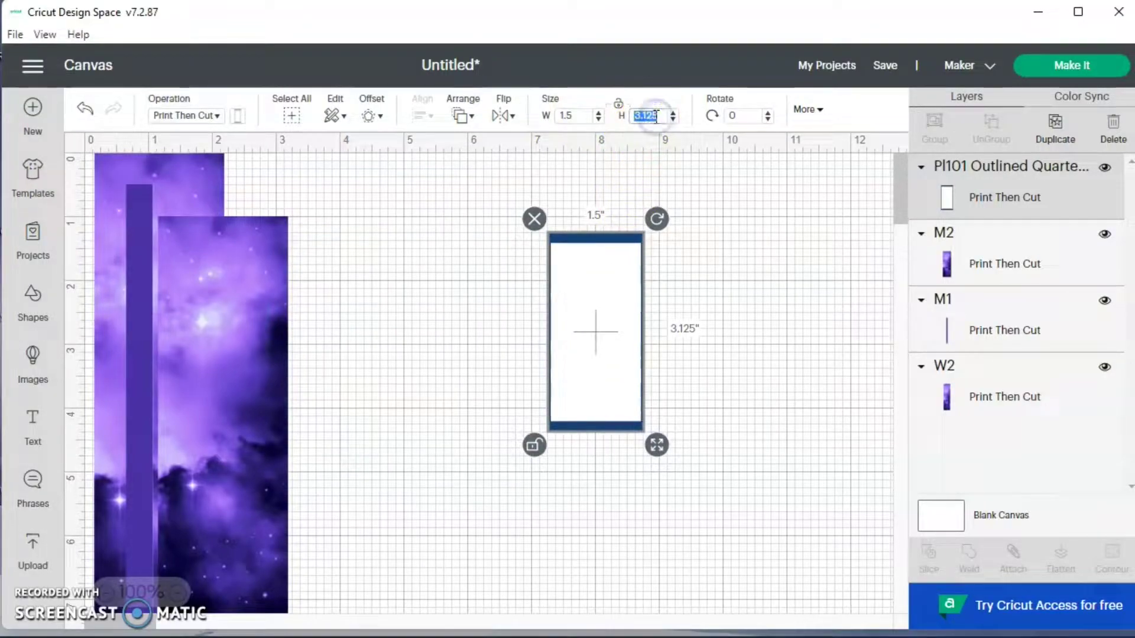
type(".5")
key("Return")
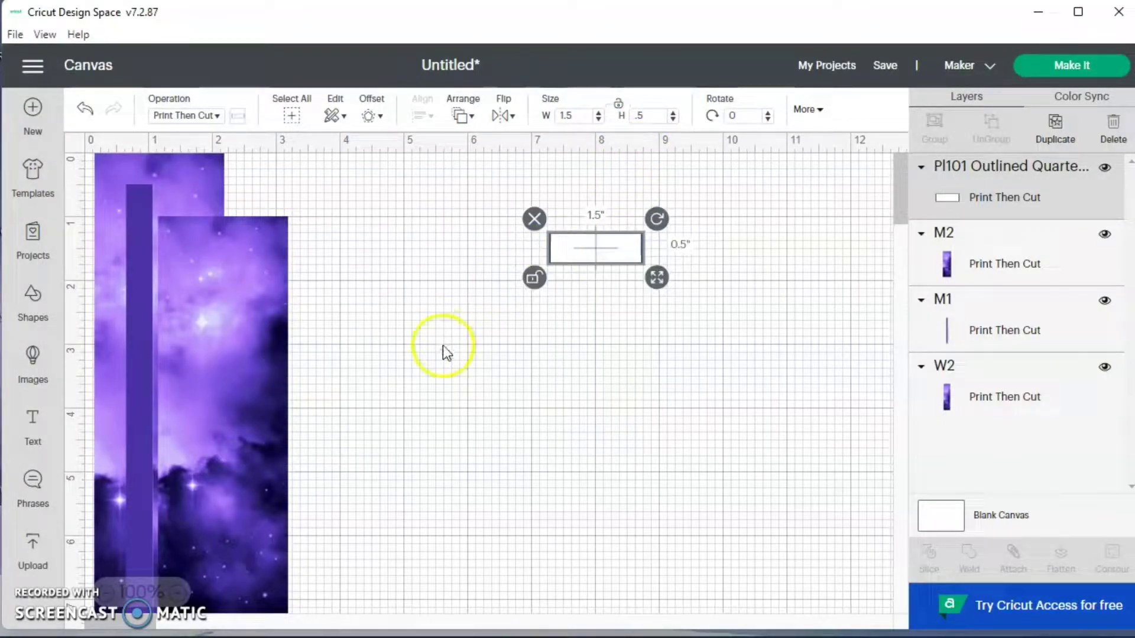
- Spread the small outlined frame, the M2 galaxy image and the M1 purple strip apart so that nothing overlaps
left_click_drag(585, 264, 788, 277)
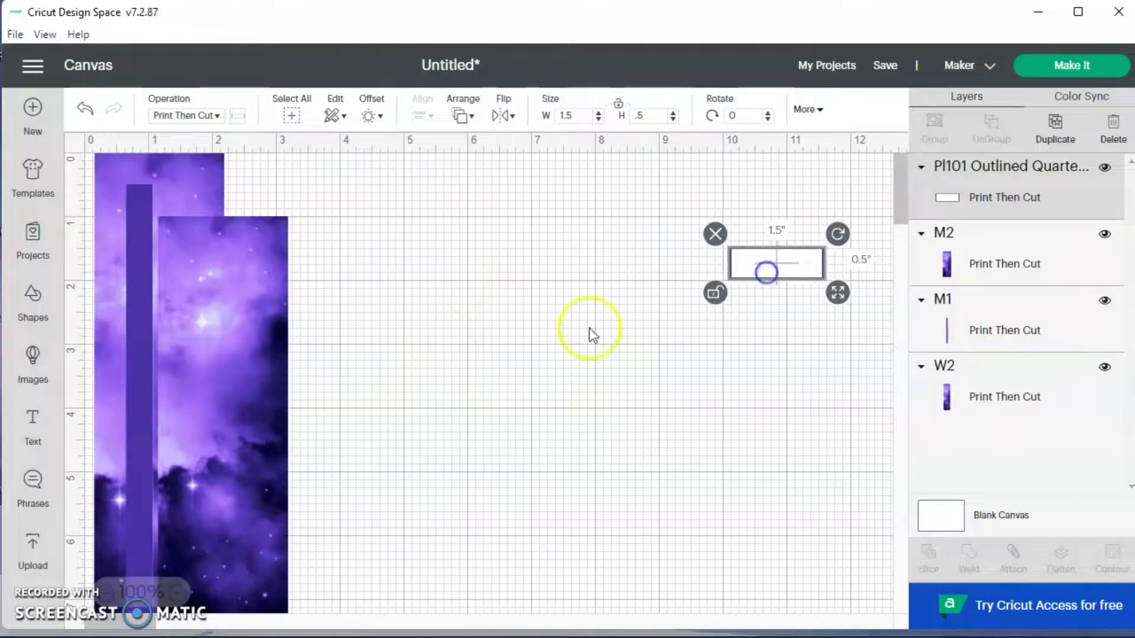
left_click_drag(229, 438, 508, 423)
left_click_drag(140, 481, 370, 472)
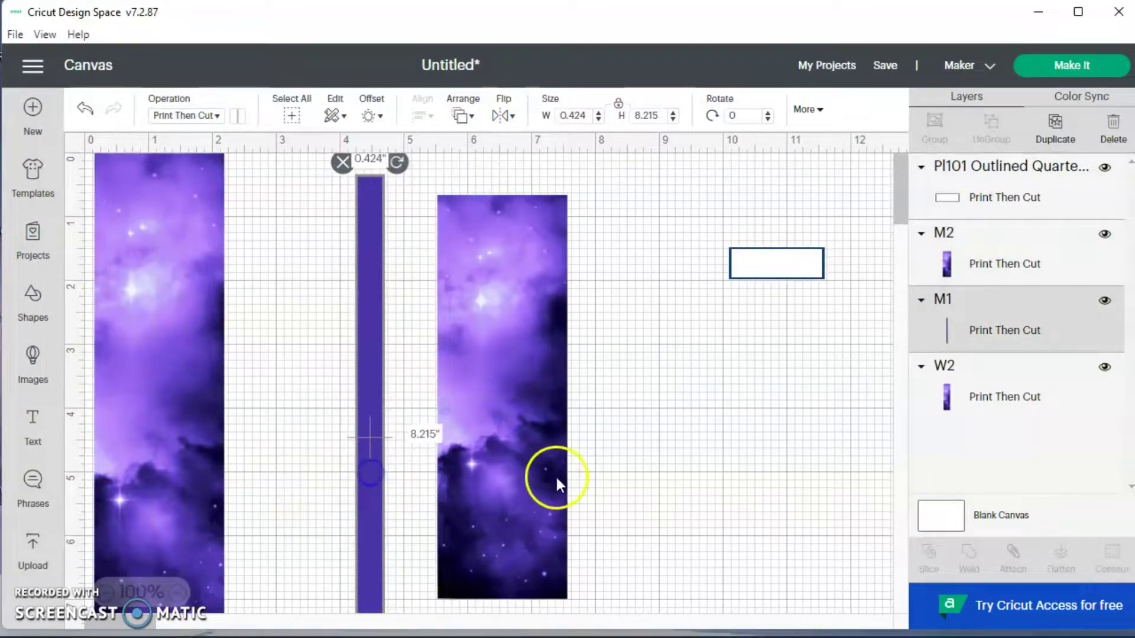
- Unlock the W2 galaxy image's proportions and resize it to 1.6 inches wide by 6.5 inches high
left_click(107, 591)
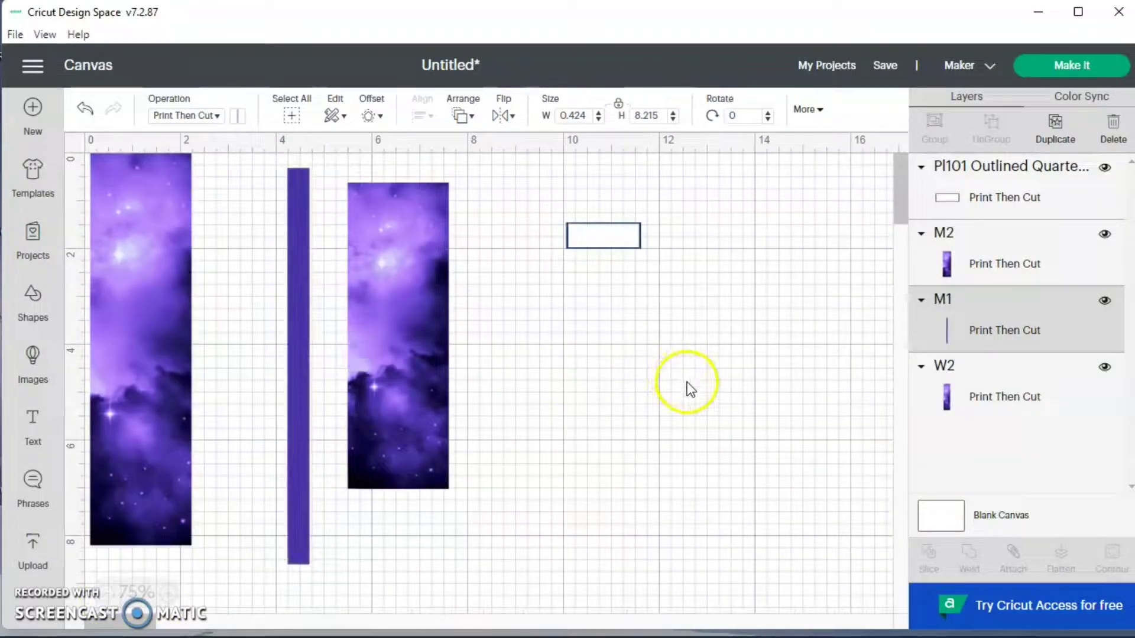
left_click(130, 424)
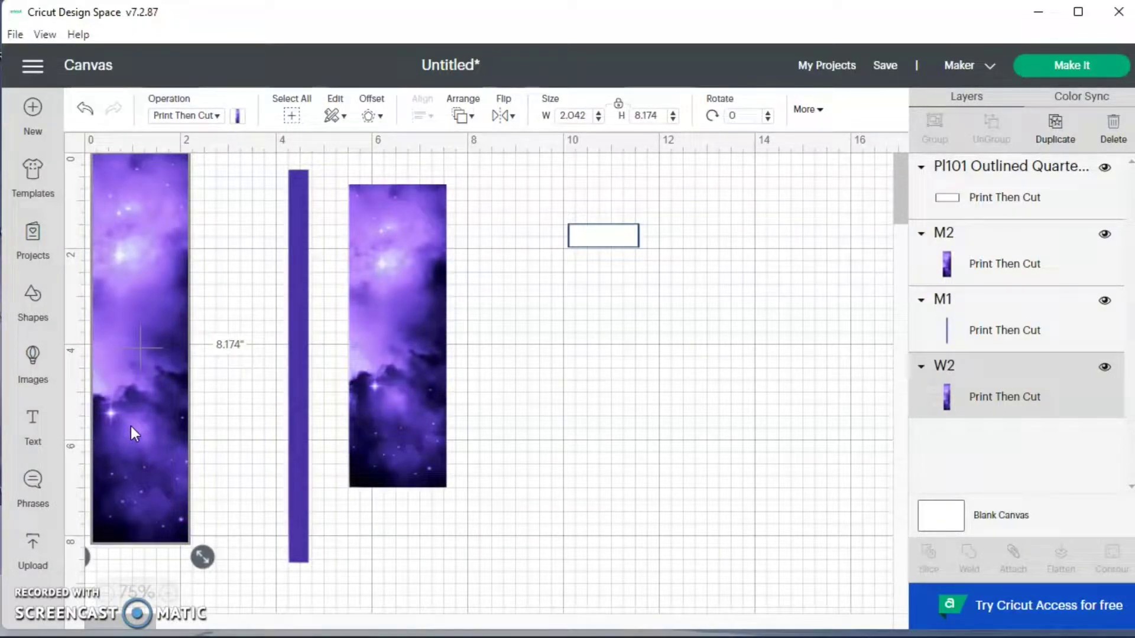
left_click_drag(127, 476, 169, 477)
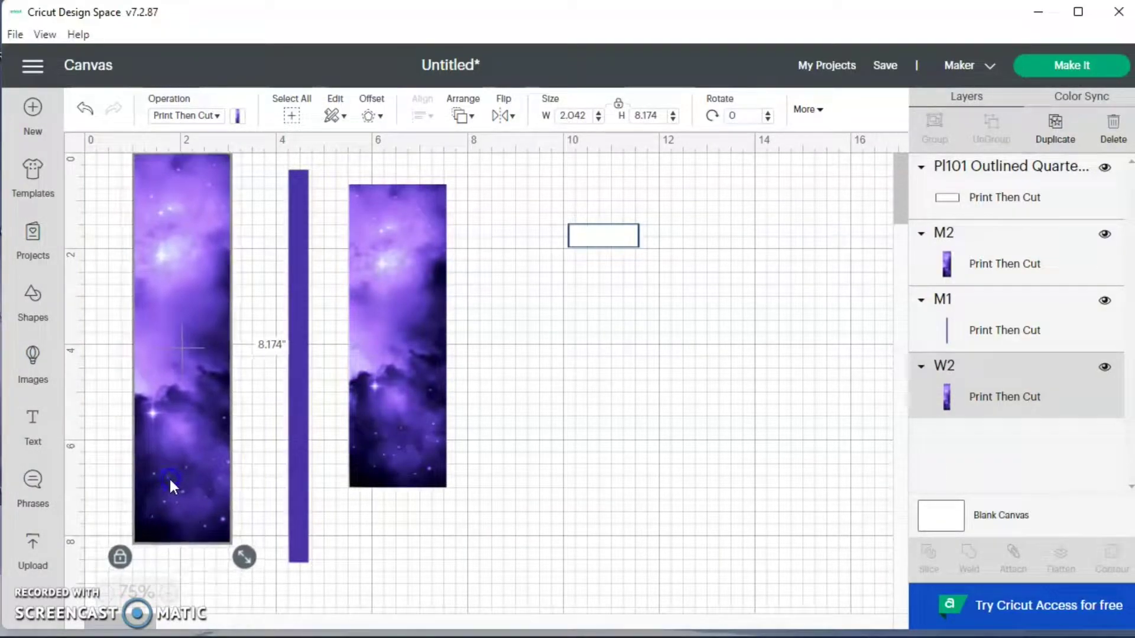
left_click(120, 557)
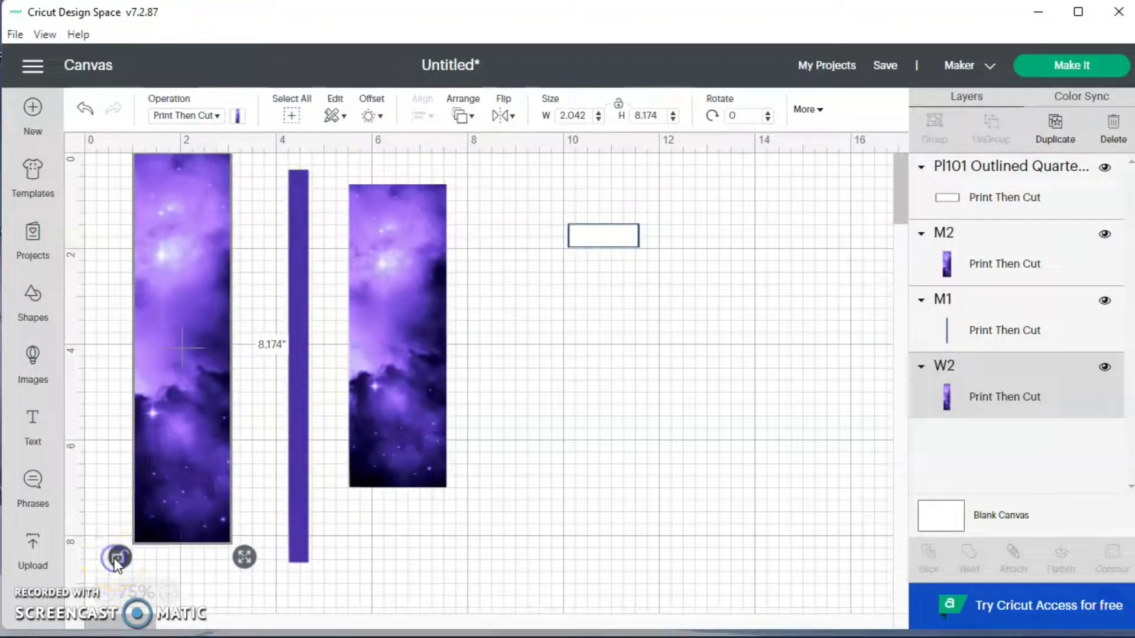
double_click(660, 115)
type("6.5")
double_click(583, 115)
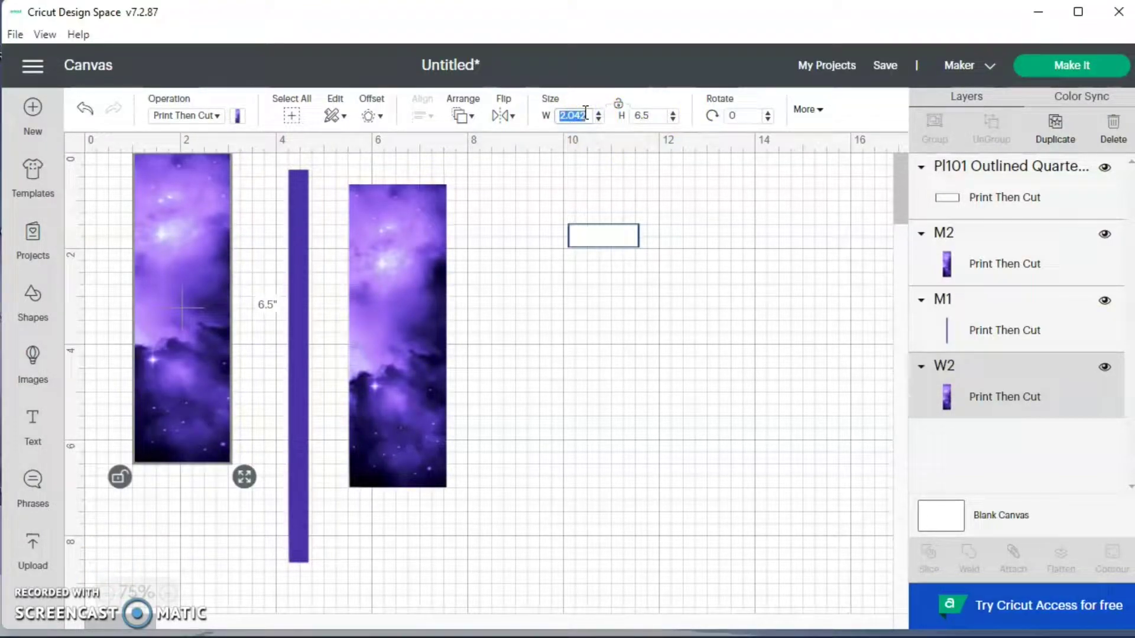
type("1.6")
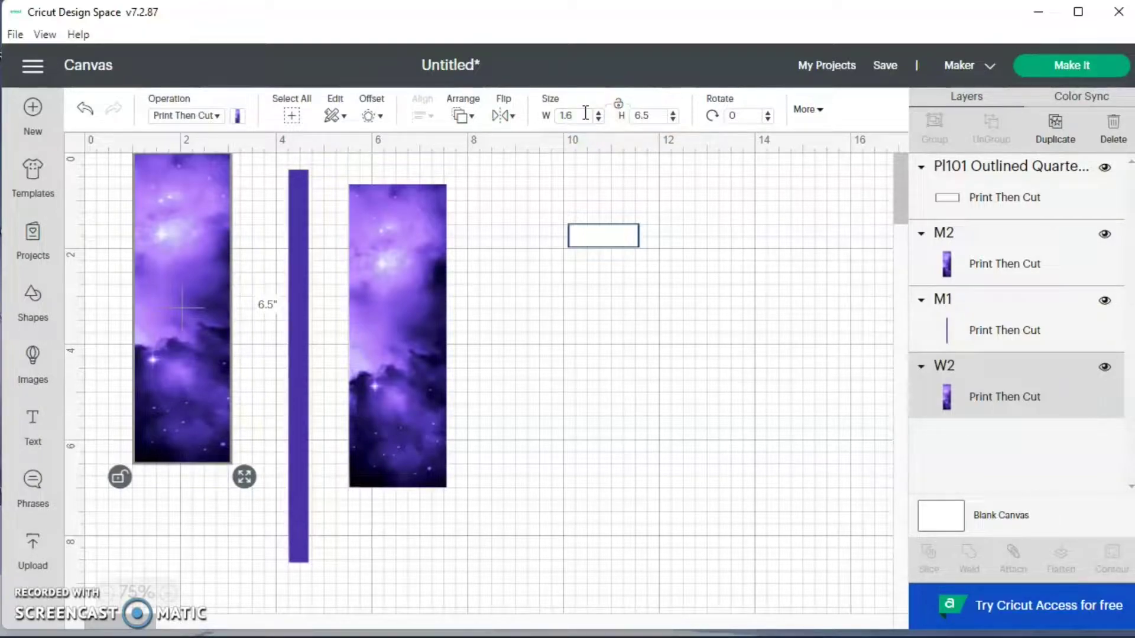
key("Return")
- Move the resized W2 galaxy image near the canvas's left edge, duplicate it and place the copy beside it
left_click_drag(205, 362, 169, 378)
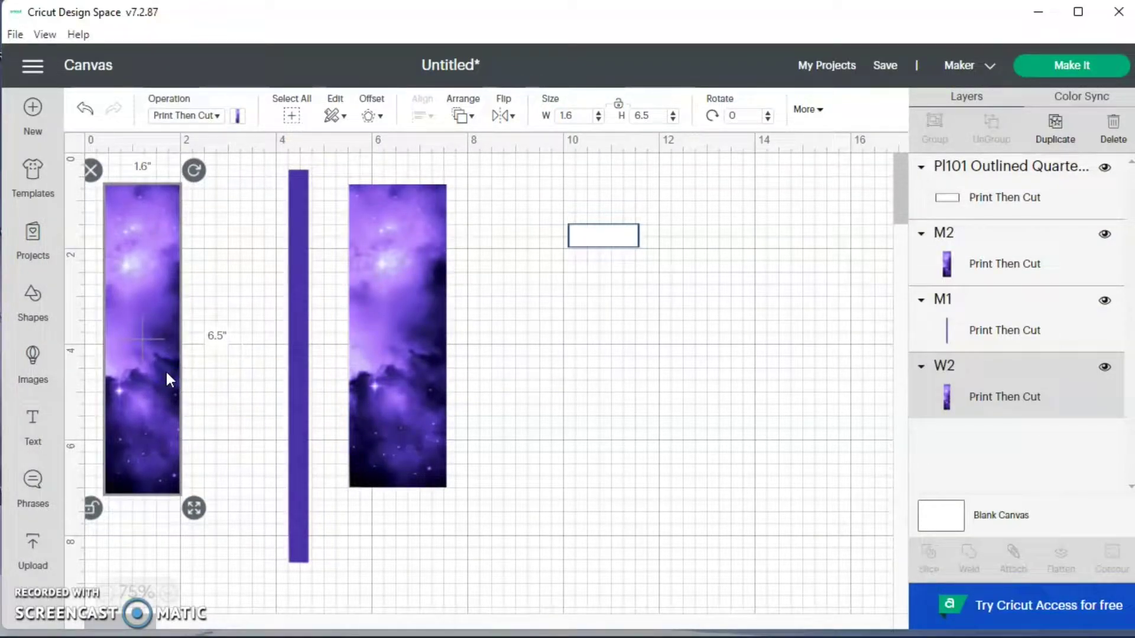
left_click(155, 387)
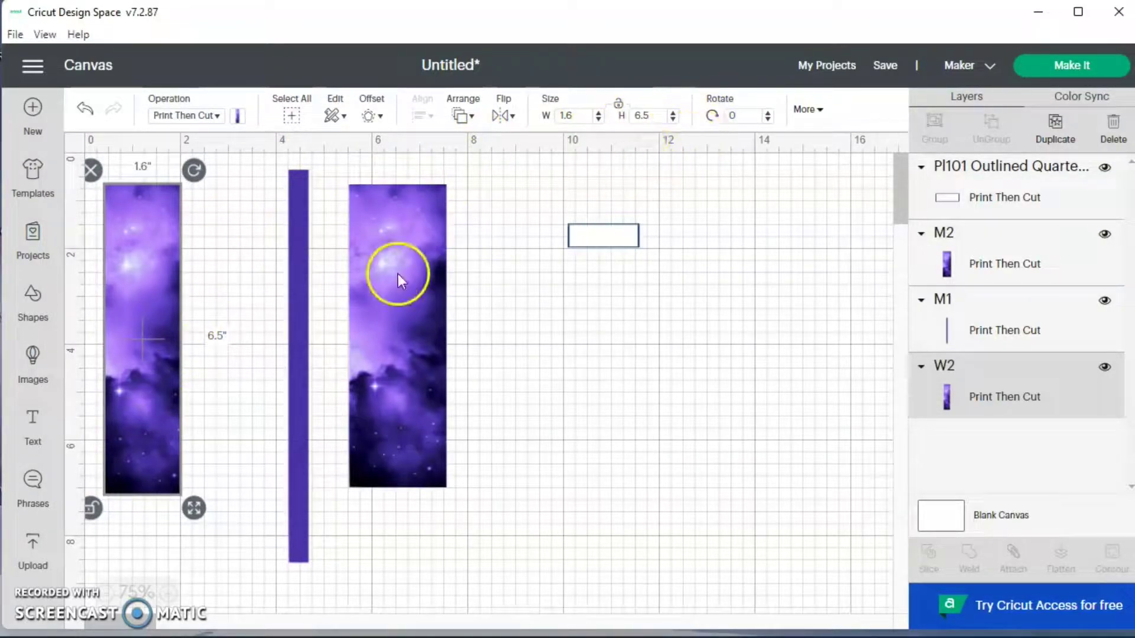
left_click(1054, 132)
left_click_drag(175, 370, 254, 361)
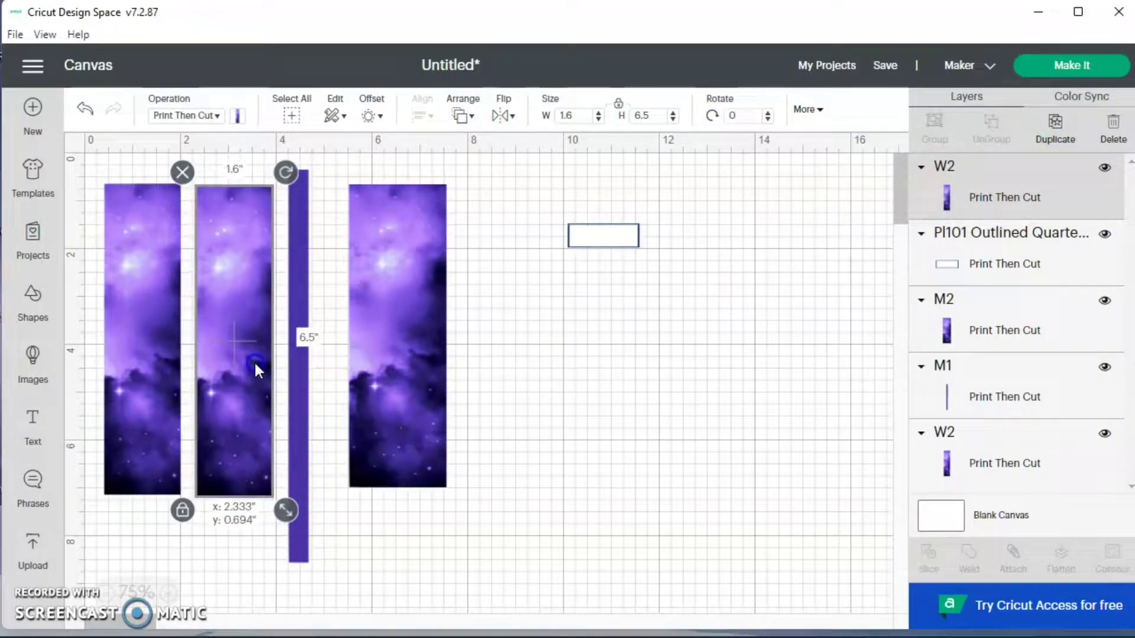
- Unlock the M1 purple strip's proportions and resize it to 0.4 inches wide by 6.5 inches high
left_click(305, 447)
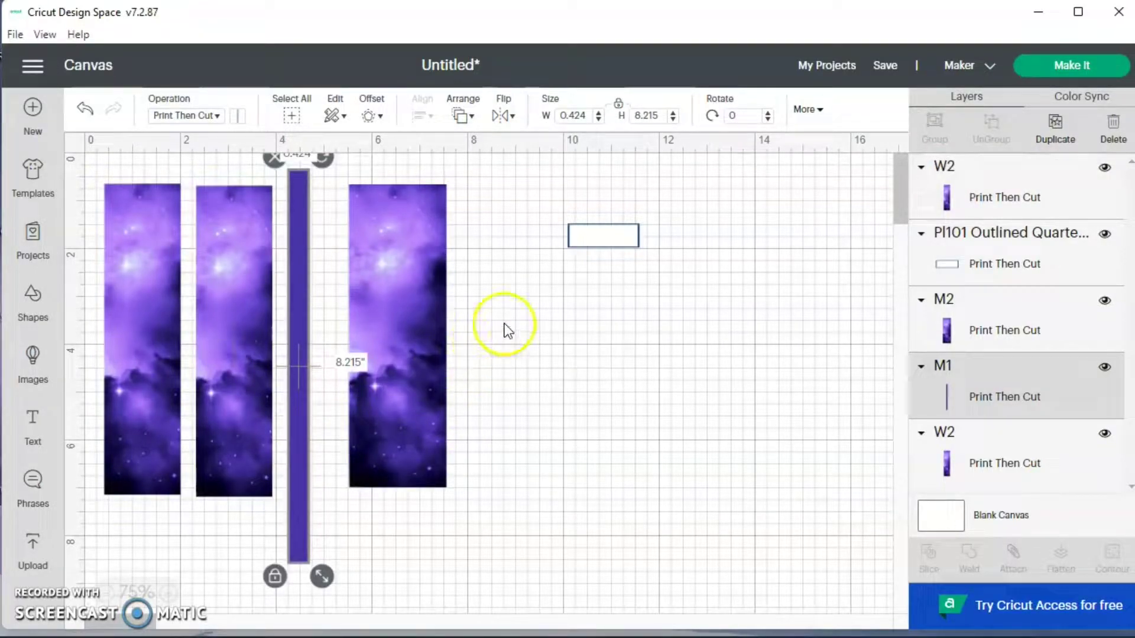
left_click(273, 576)
left_click(582, 117)
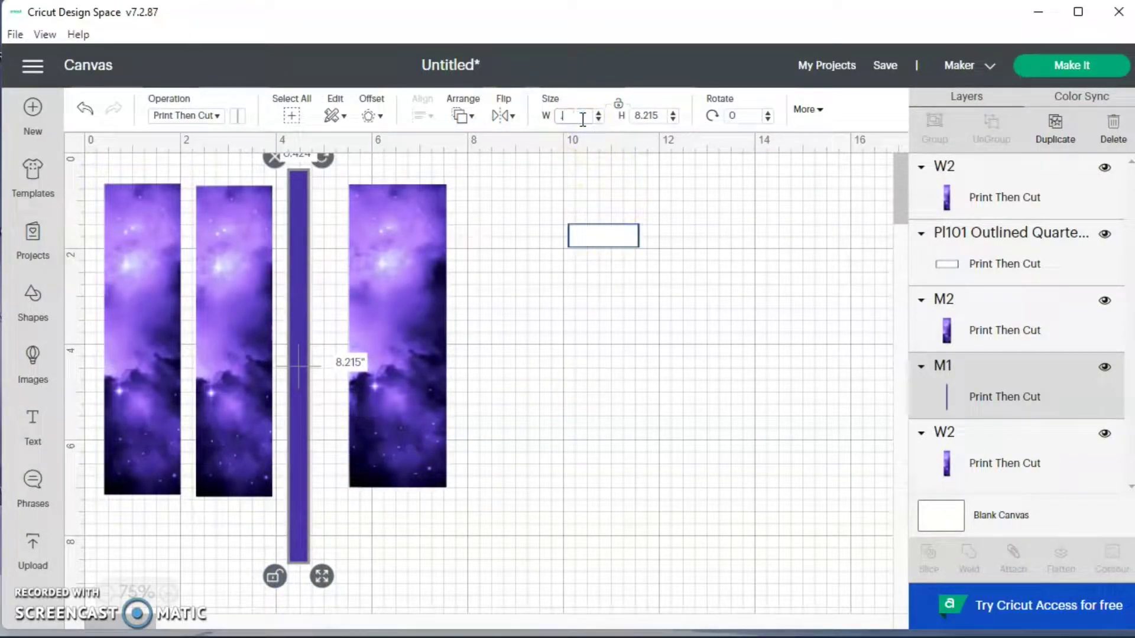
left_click(655, 115)
double_click(653, 115)
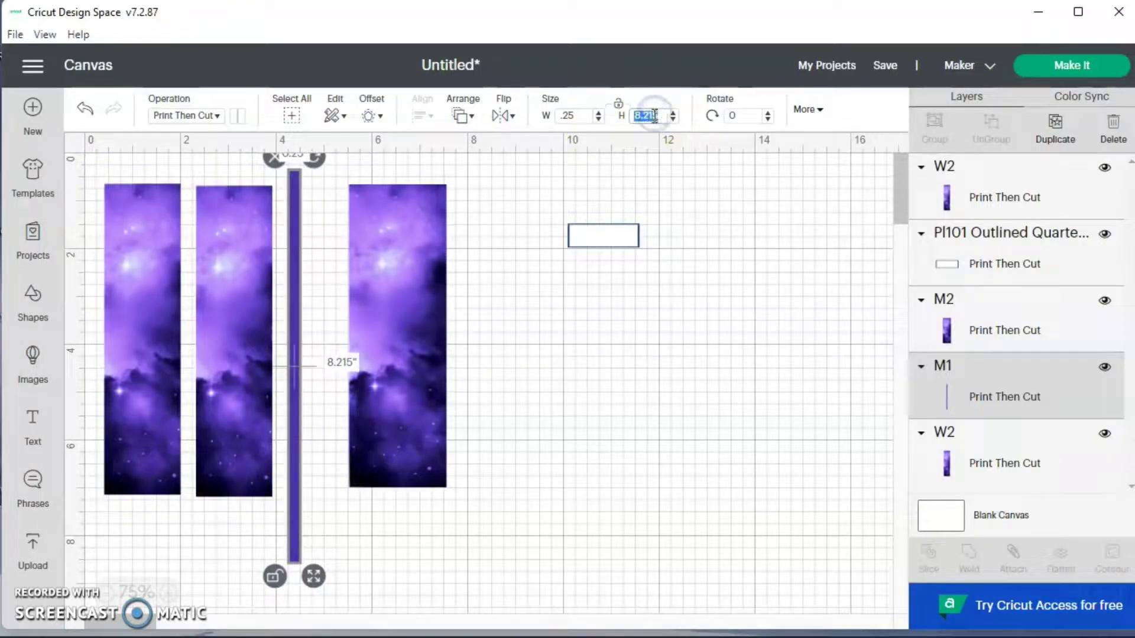
double_click(580, 120)
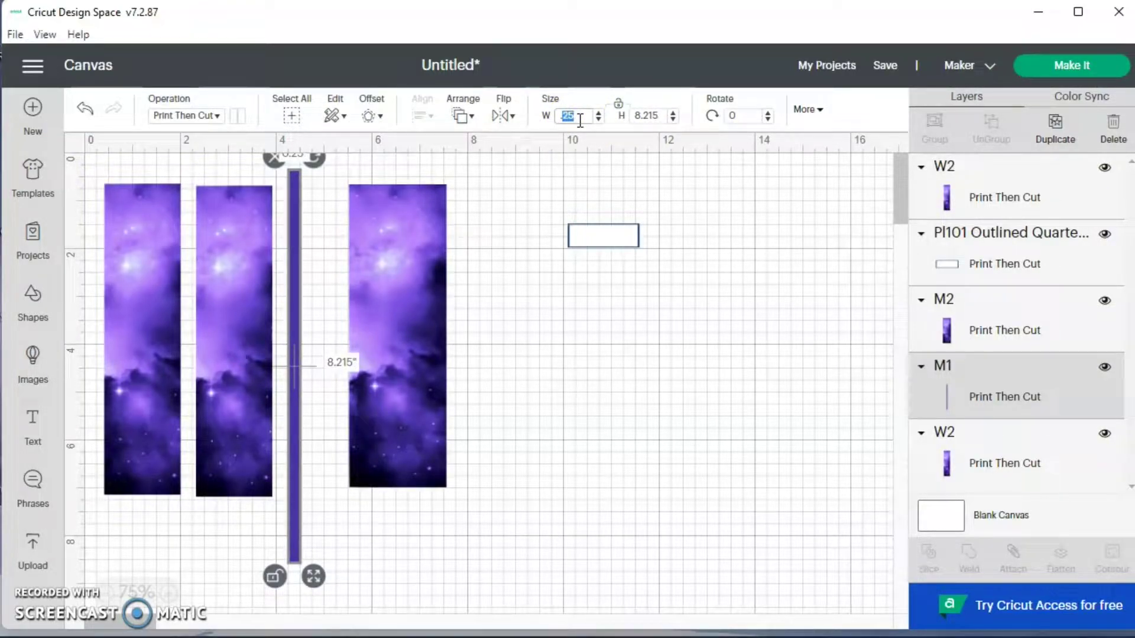
key("Return")
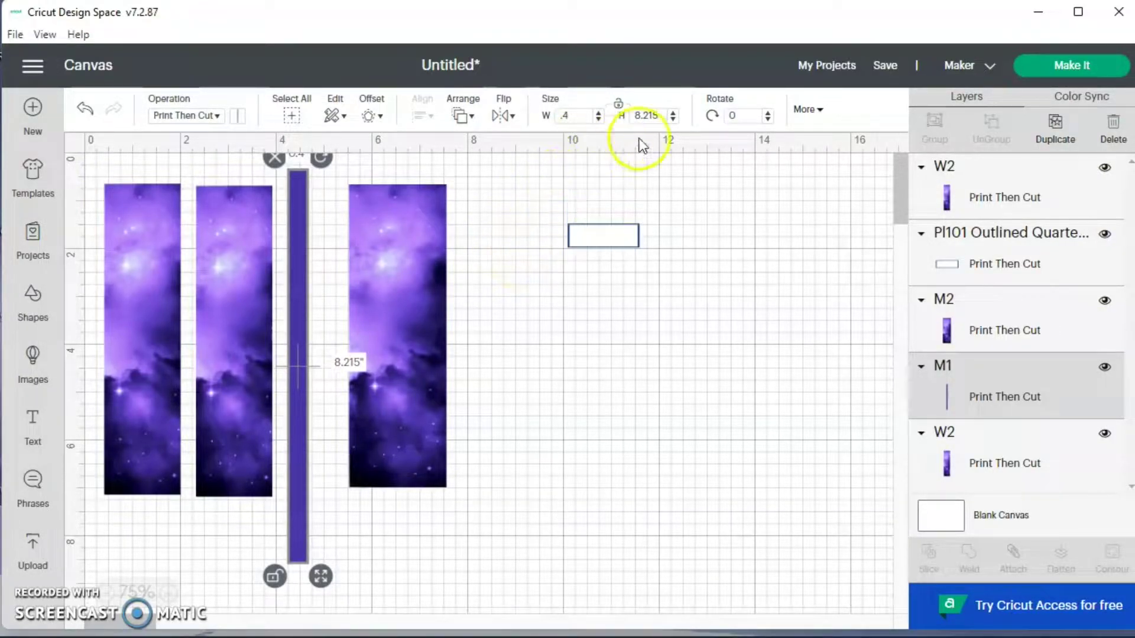
left_click(653, 114)
key("Return")
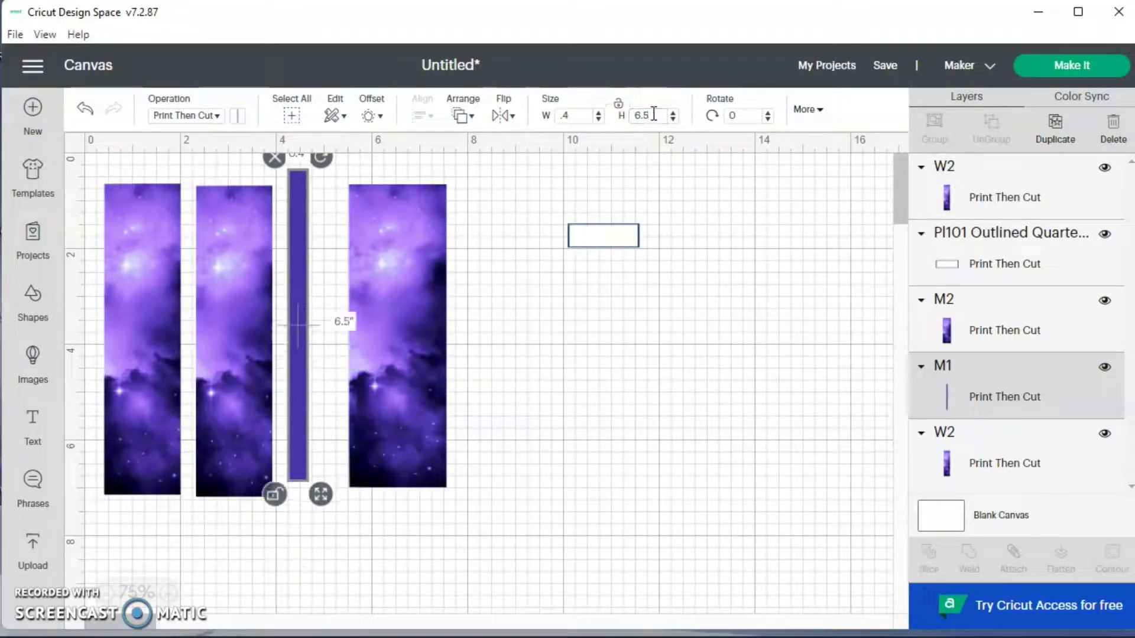
- Move the M2 galaxy image farther from the purple strip, then set the strip's width to 0.3 inches
left_click_drag(379, 348, 427, 370)
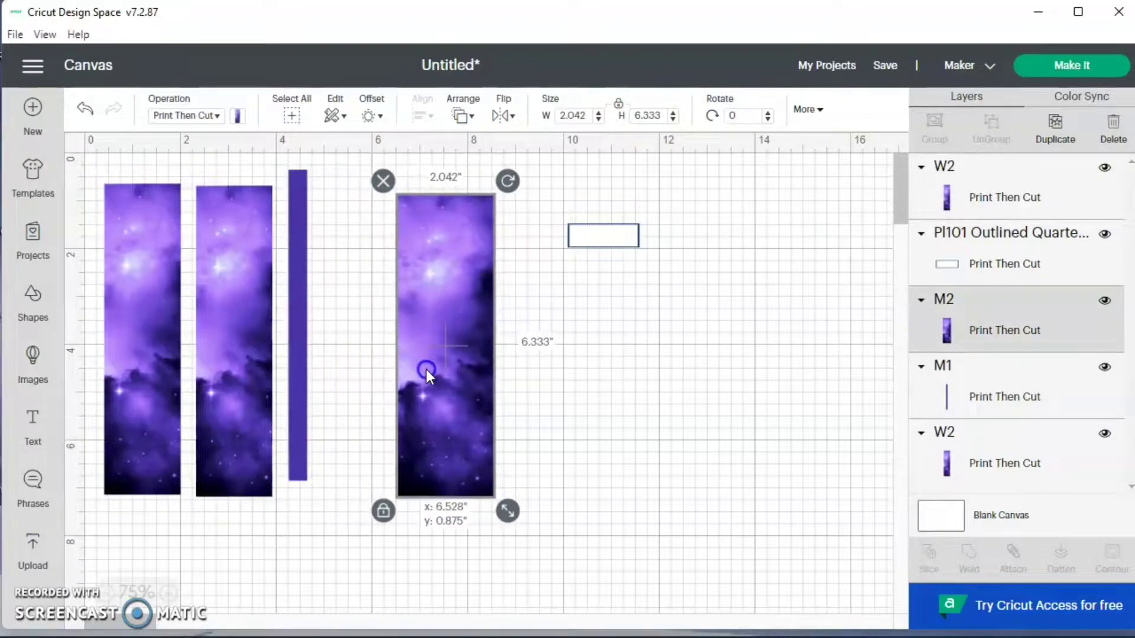
left_click(296, 407)
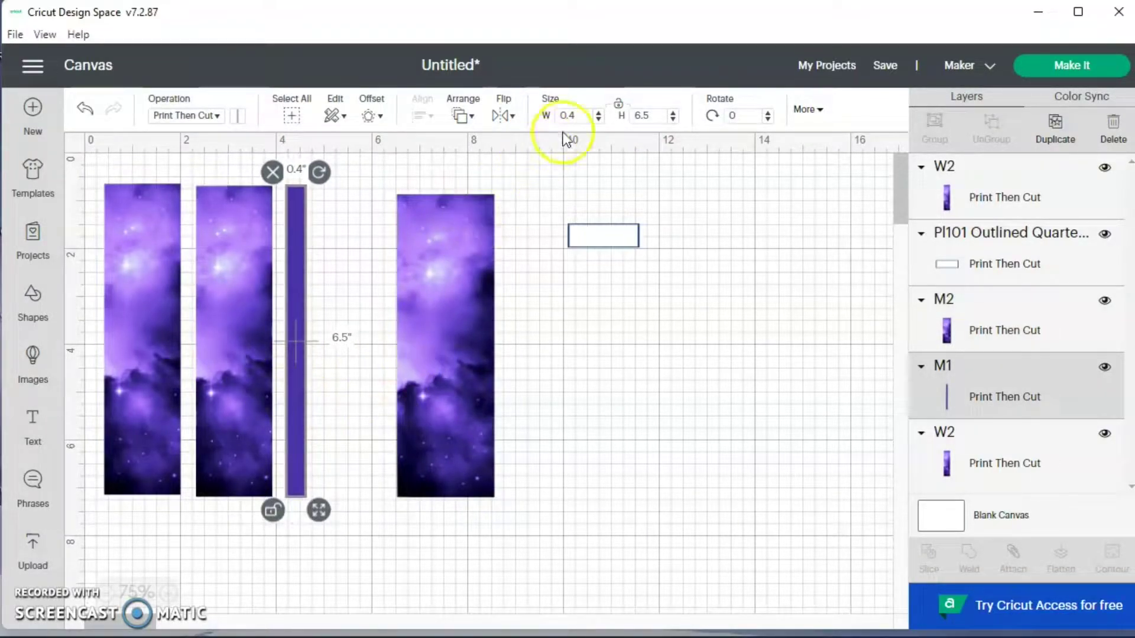
left_click(579, 115)
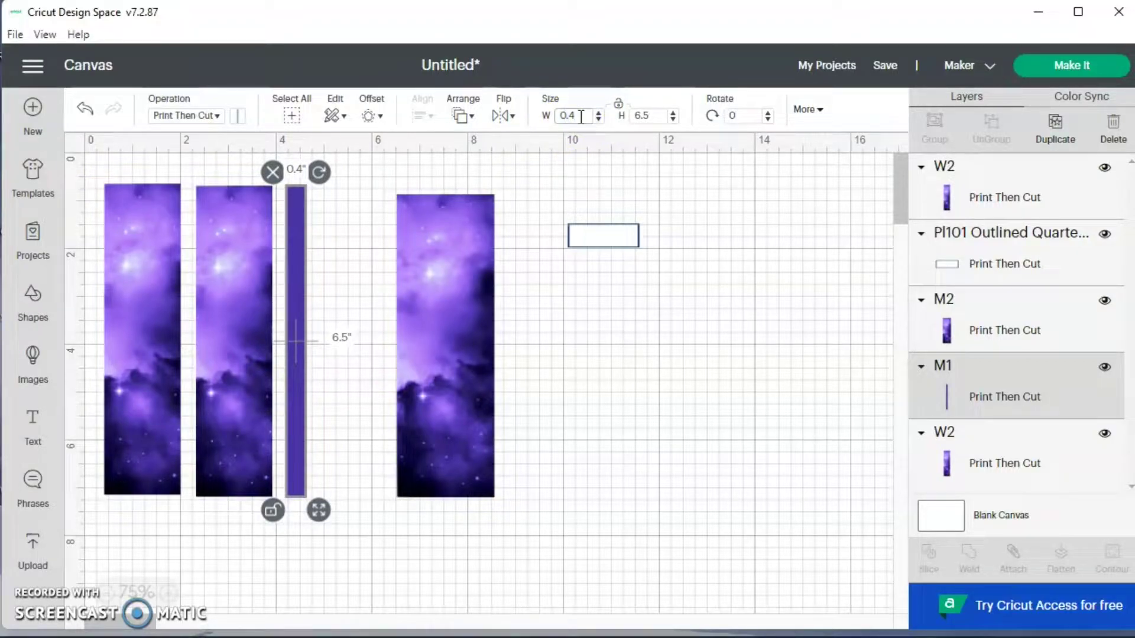
key("Return")
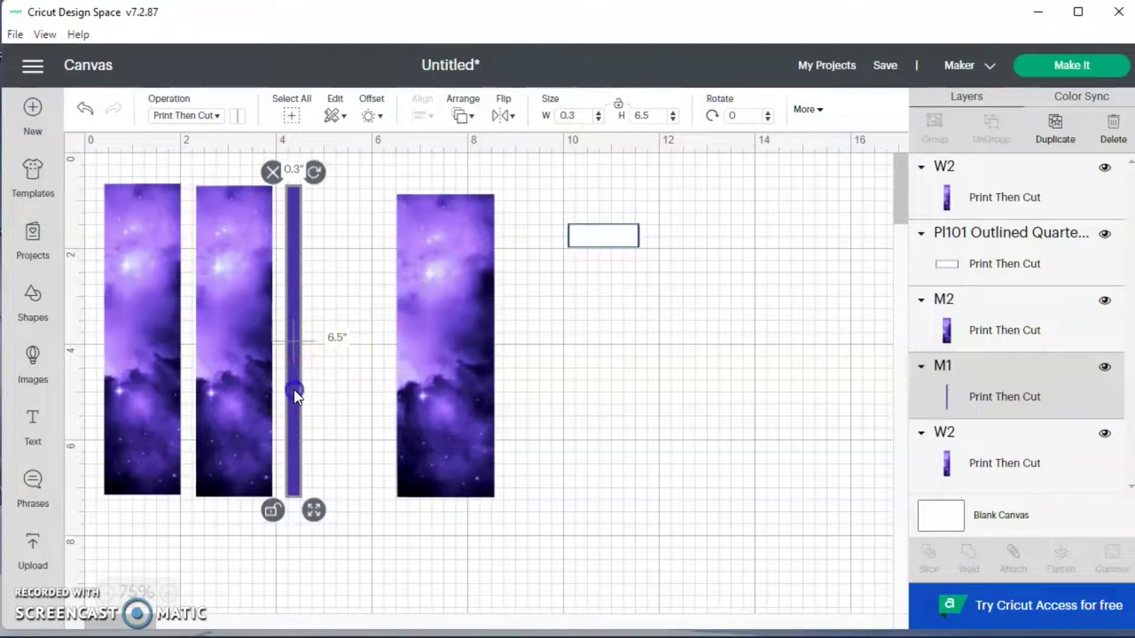
left_click(318, 407)
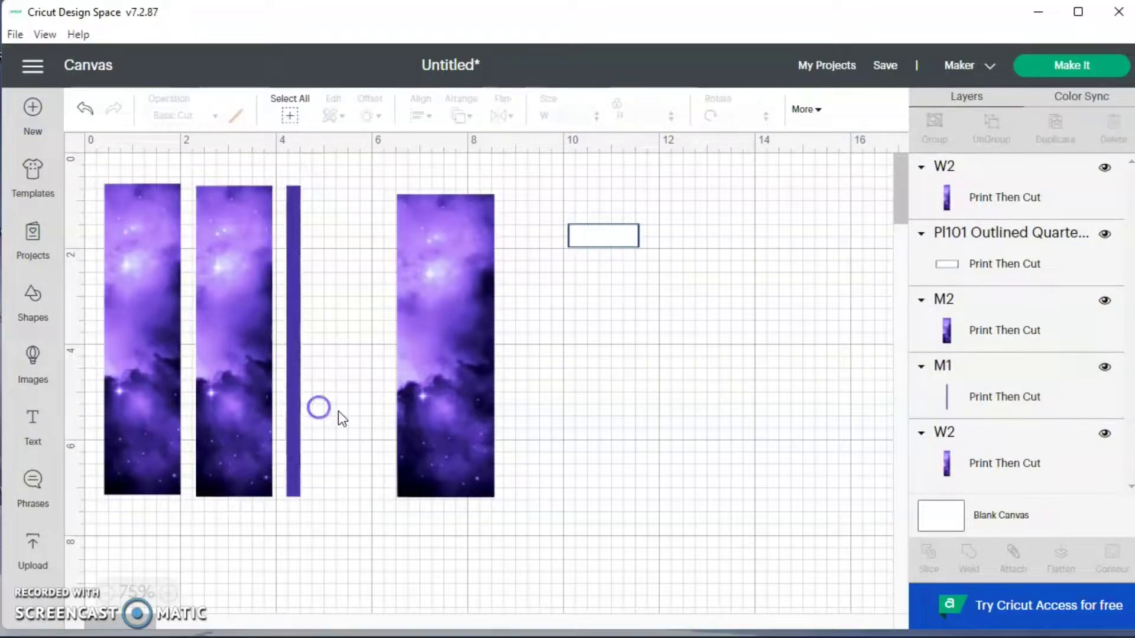
- Duplicate the M1 purple strip, then lay the original over the second W2 image's right edge and send it to the front
left_click(300, 421)
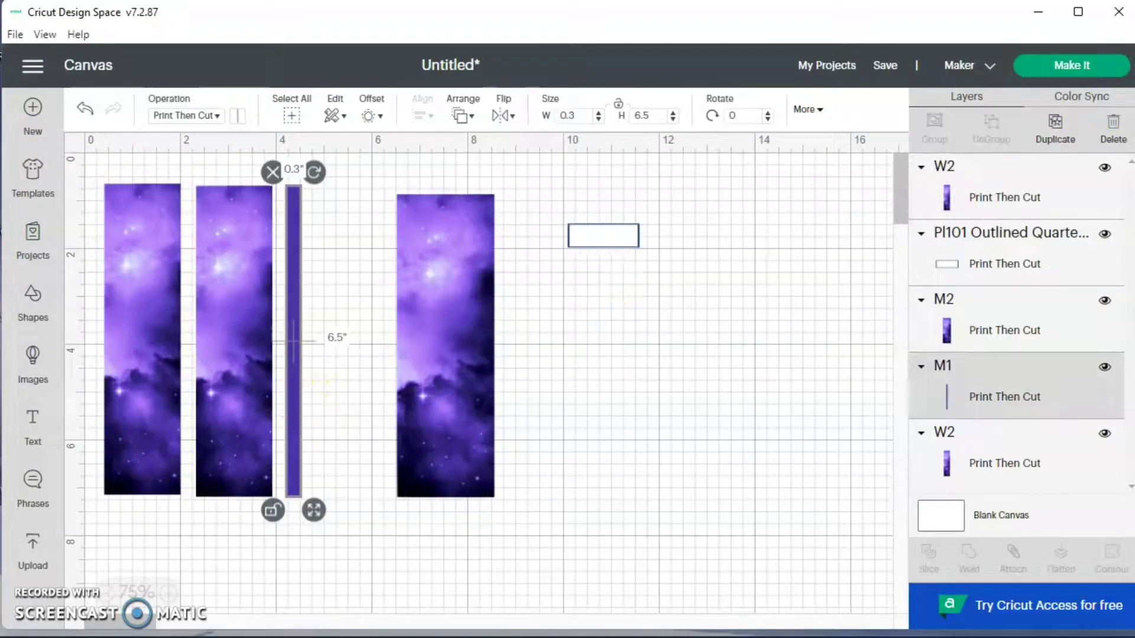
left_click(1062, 139)
left_click_drag(294, 393, 261, 386)
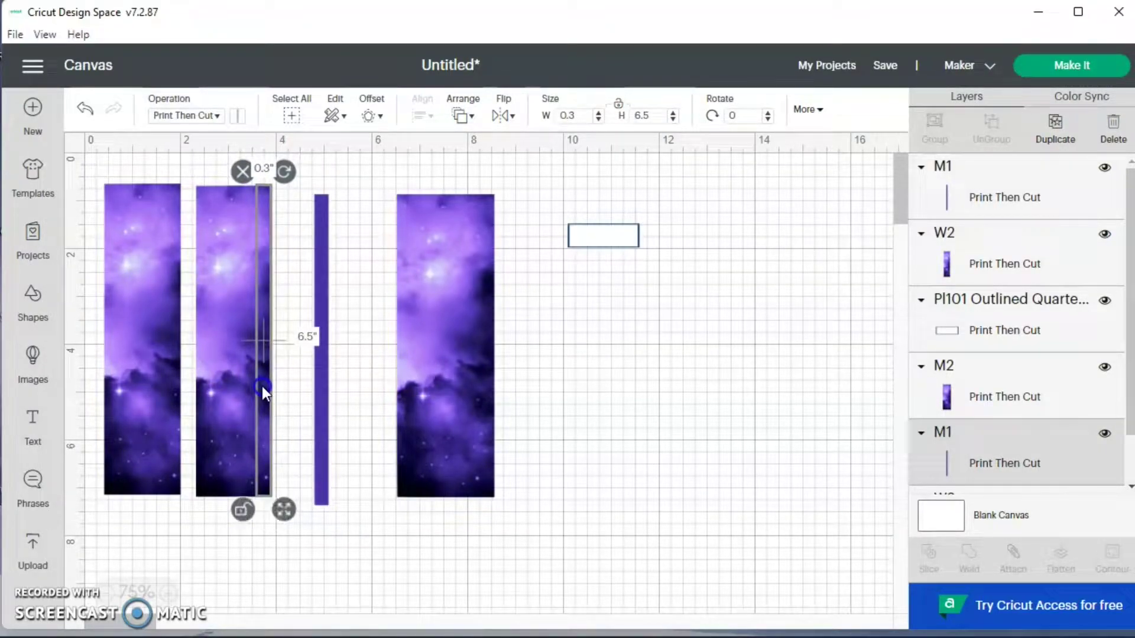
left_click(466, 123)
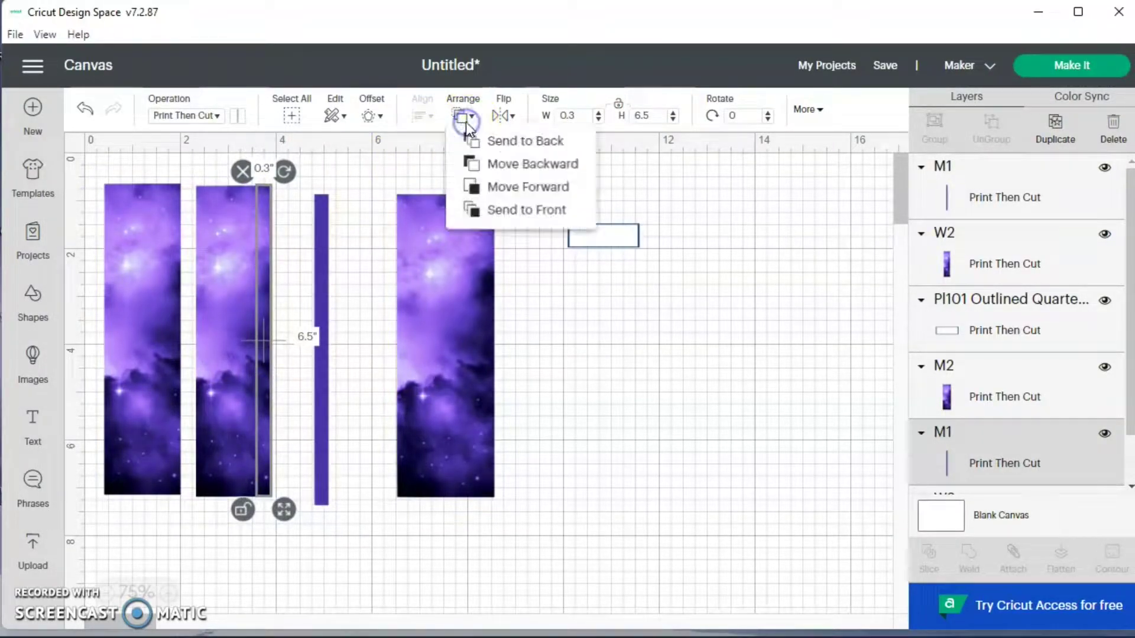
left_click(501, 210)
left_click(363, 329)
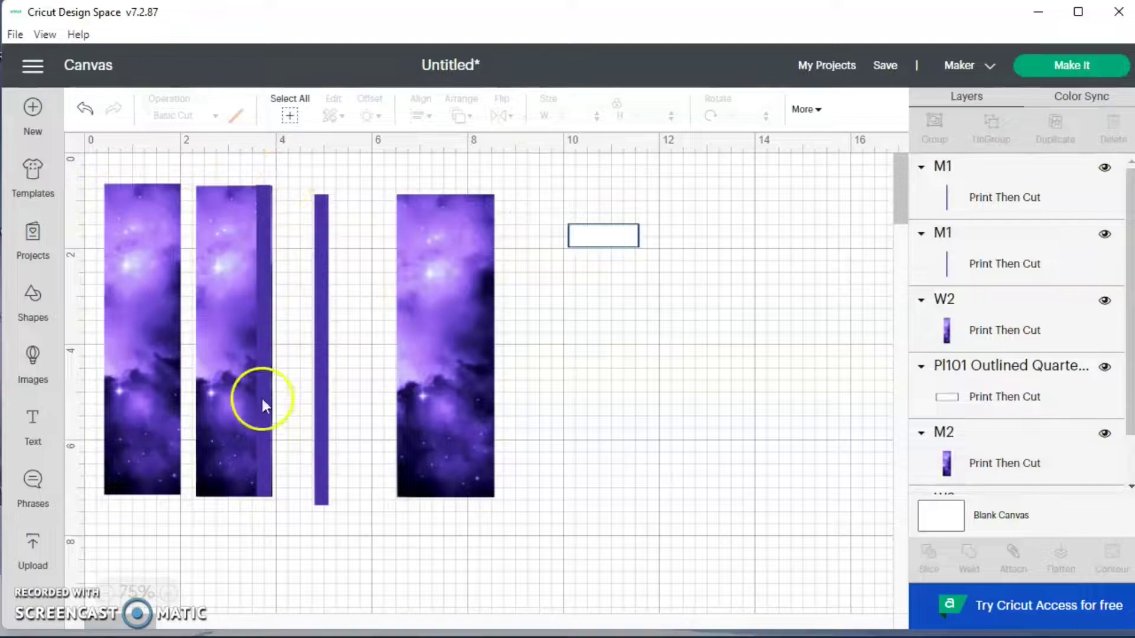
- Line up both W2 galaxy images and both purple strips side by side in the canvas's upper-left corner without overlap
left_click_drag(263, 385, 312, 406)
left_click_drag(239, 389, 229, 385)
left_click_drag(151, 348, 125, 311)
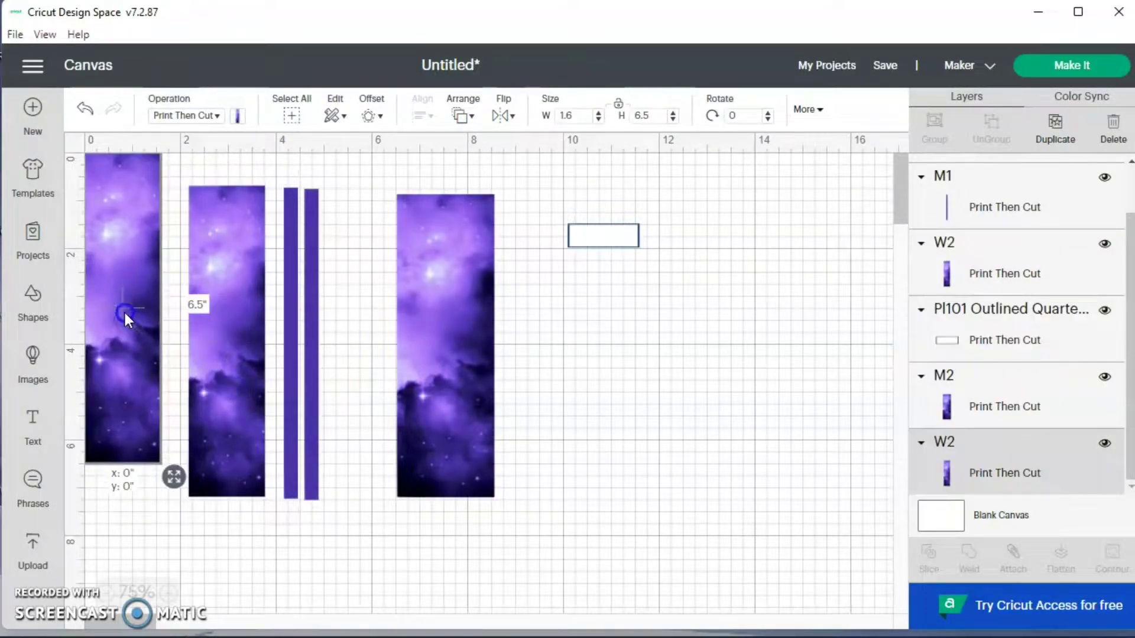
left_click_drag(229, 355, 207, 310)
left_click_drag(290, 340, 260, 299)
left_click_drag(310, 366, 258, 311)
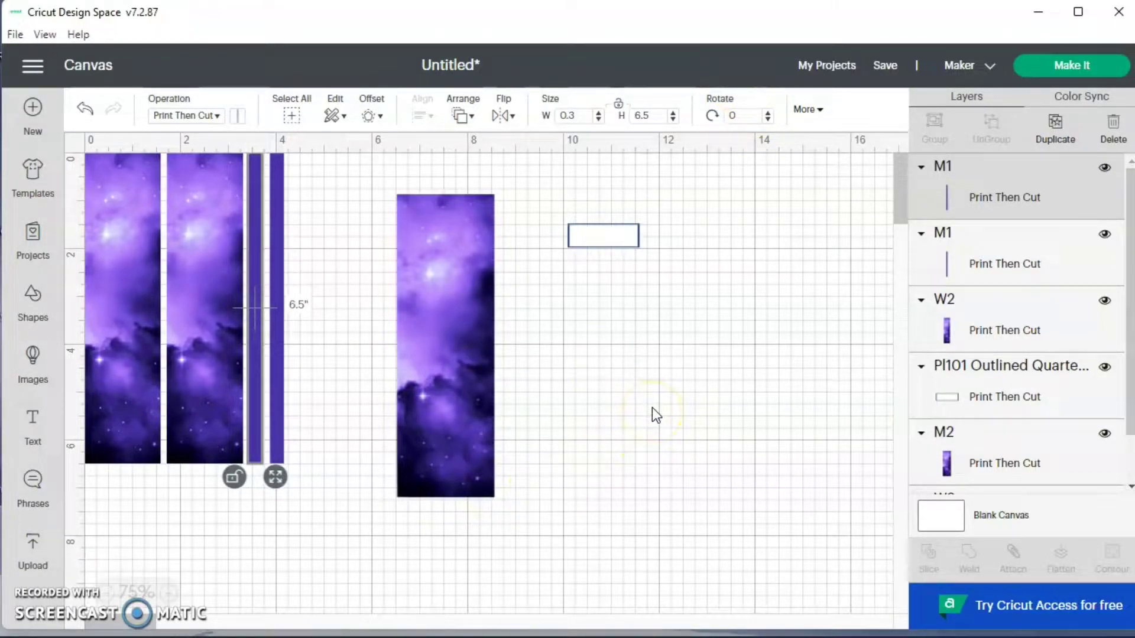
- Unlock the M2 galaxy image's proportions and resize it to 1.6 inches wide by 5 inches high
left_click(471, 404)
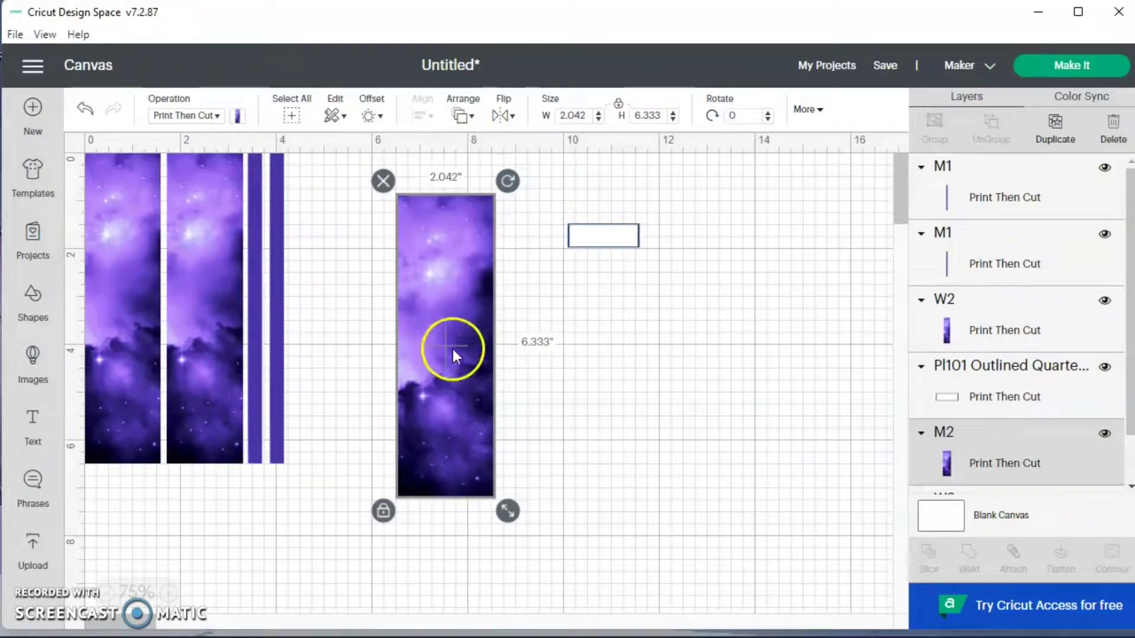
left_click(382, 512)
double_click(588, 116)
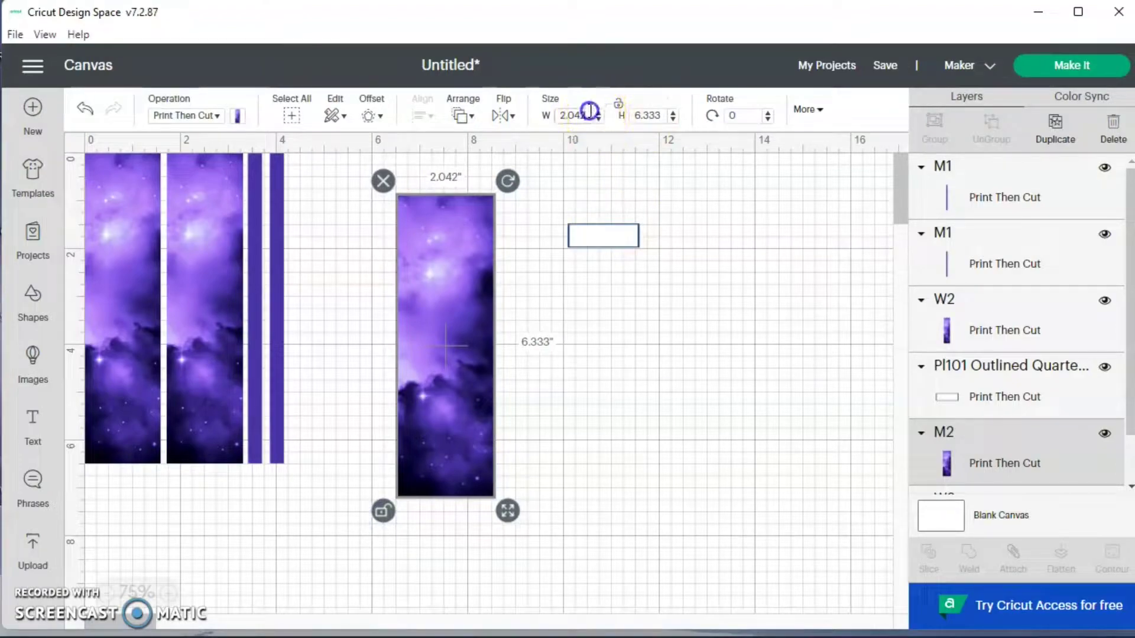
type("1.6")
double_click(650, 116)
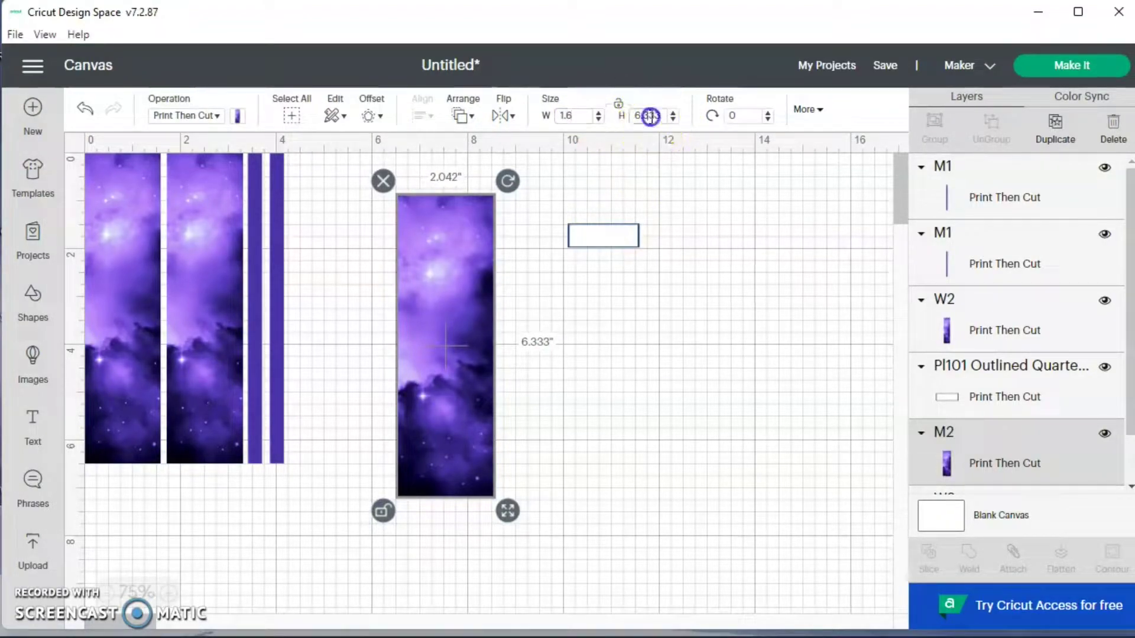
type("5")
key("Return")
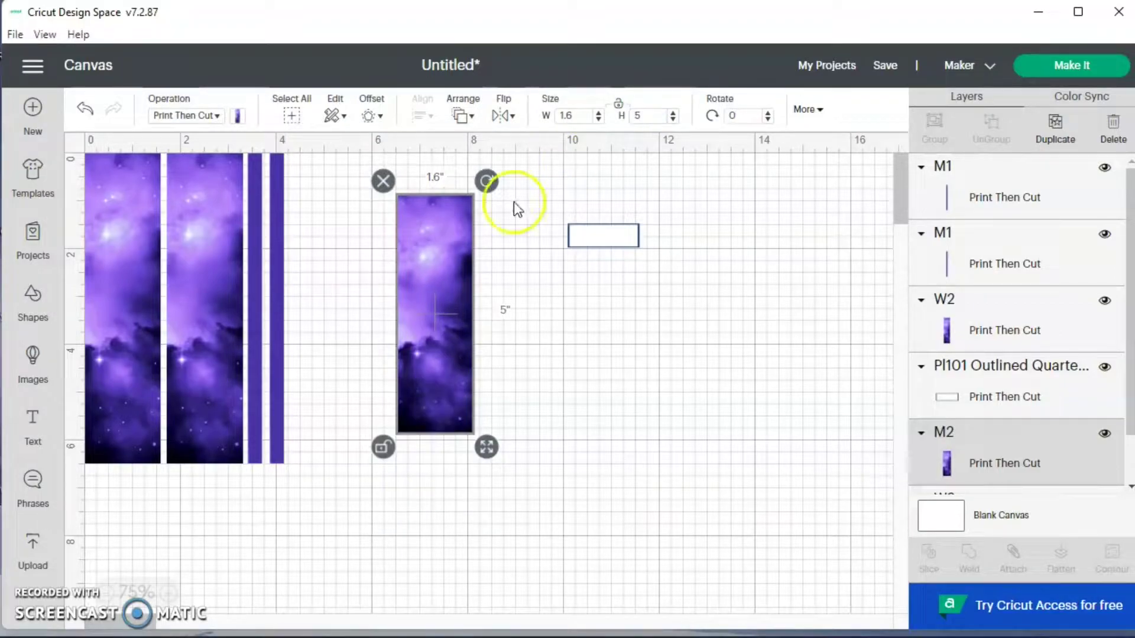
- Place the M2 galaxy image at the canvas's top edge beside the strips, then bring the outlined frame closer to the images
left_click_drag(447, 343, 340, 294)
left_click(451, 353)
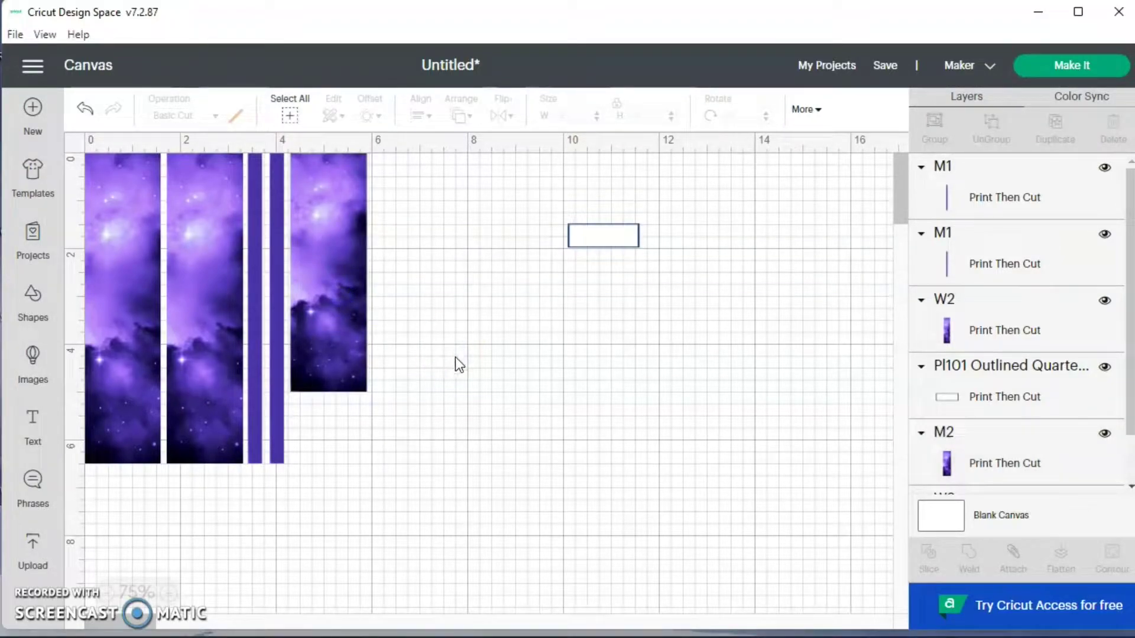
left_click_drag(615, 240, 548, 318)
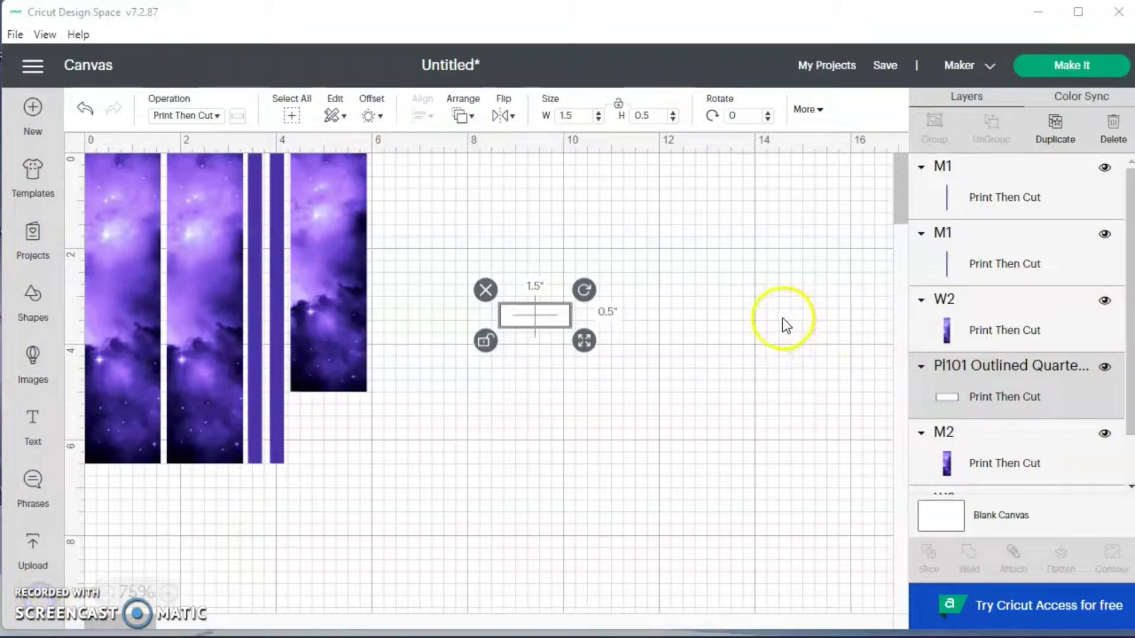
left_click_drag(540, 318, 494, 229)
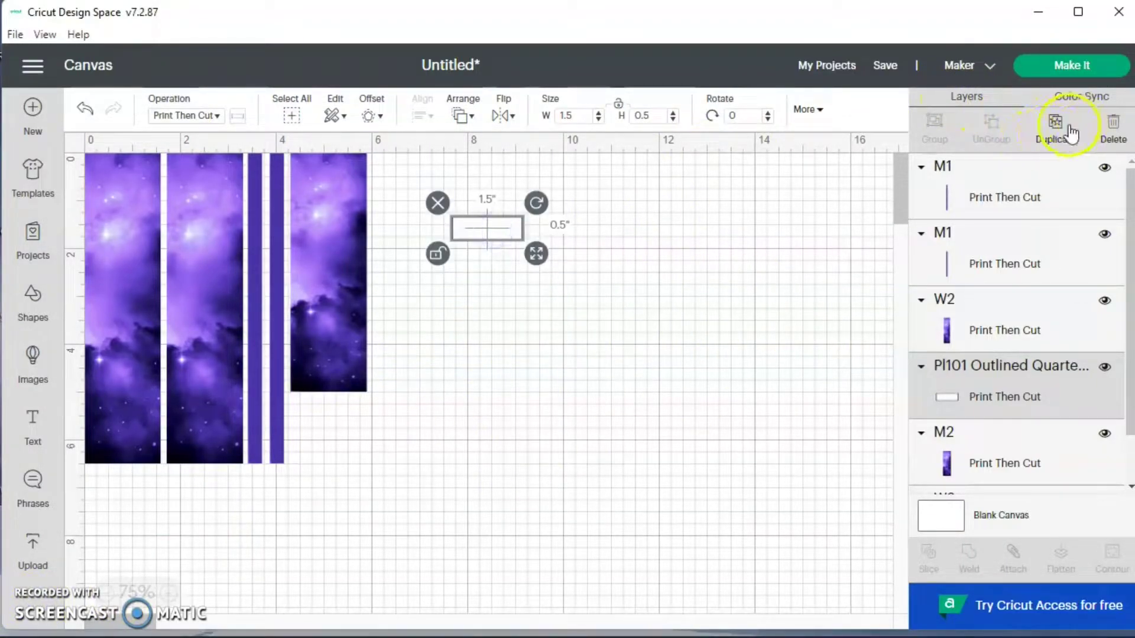
- Duplicate the small outlined frame four times
left_click(1055, 130)
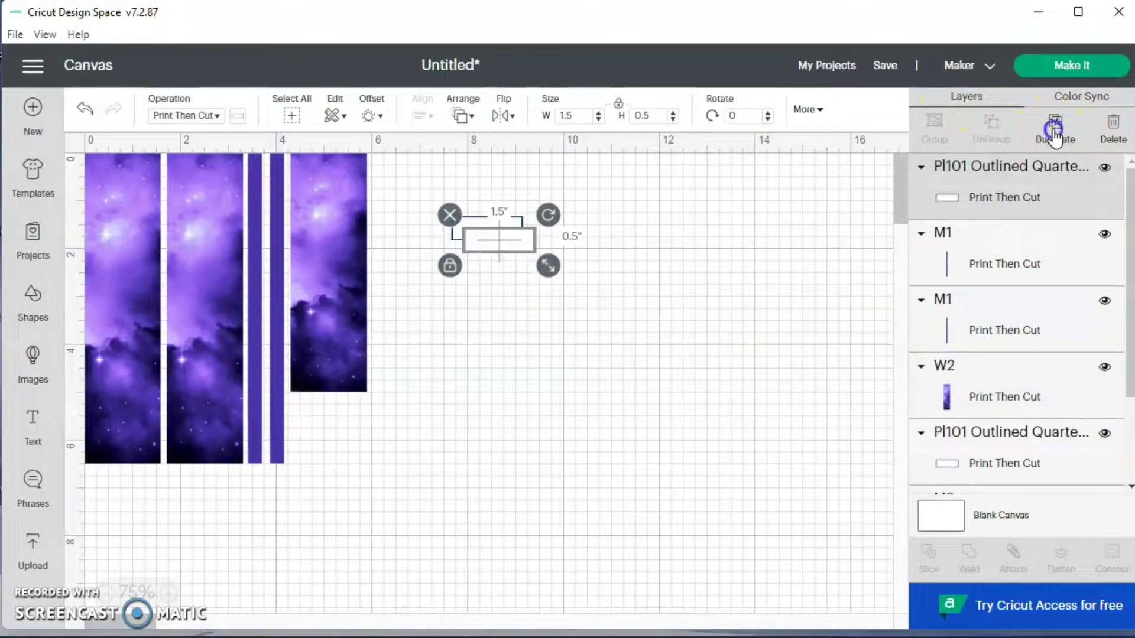
left_click(1055, 131)
left_click(1056, 131)
left_click(1055, 131)
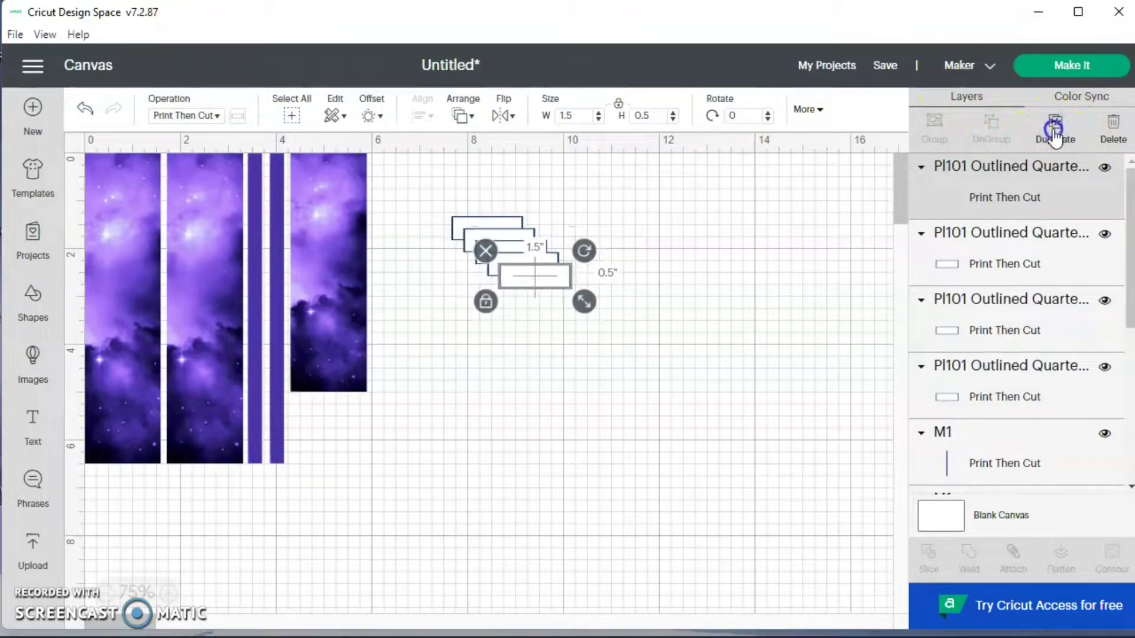
- Duplicate the small outlined frame until there are eight, and start a column with three copies below the overlapping stack
left_click(1055, 132)
left_click(1056, 131)
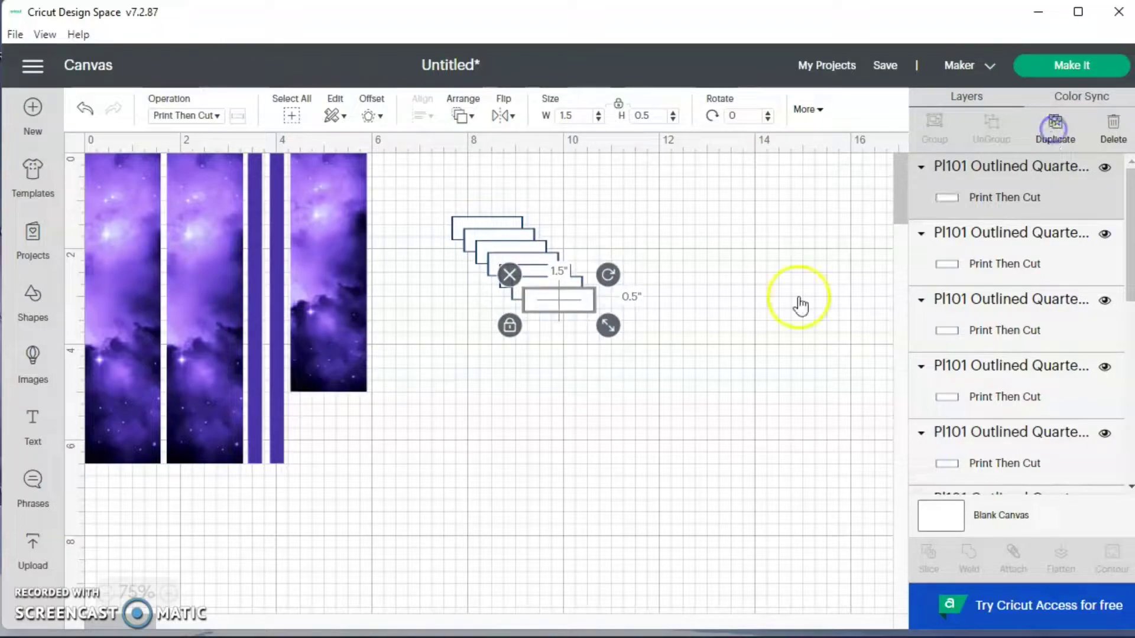
left_click_drag(562, 303, 463, 368)
left_click_drag(523, 297, 451, 337)
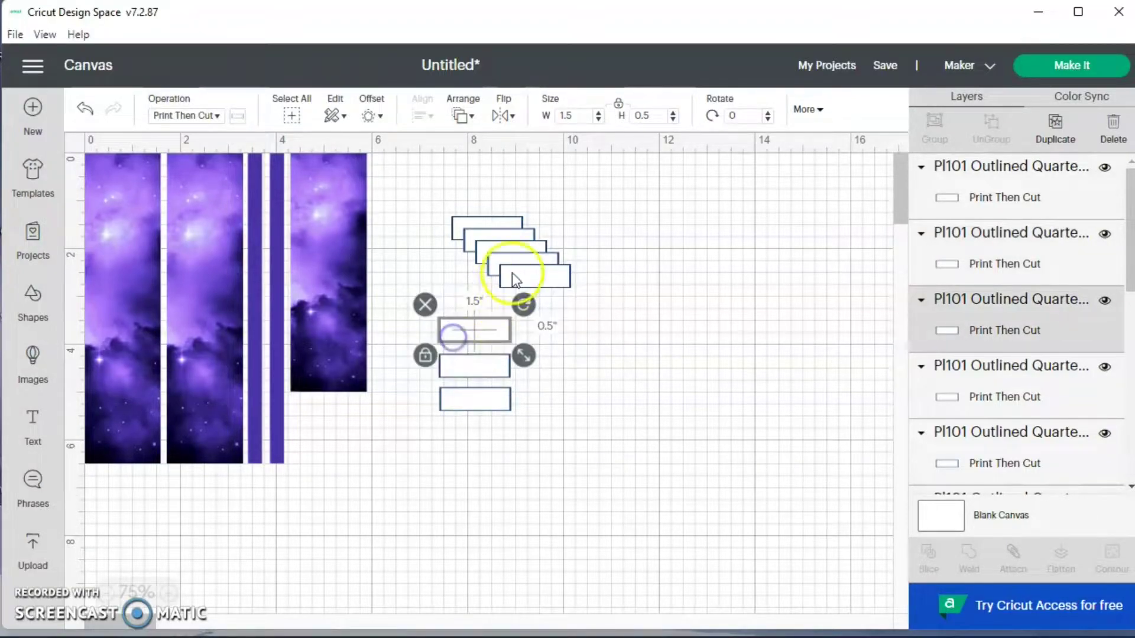
- Arrange the remaining outlined frames into one vertical column of separate pieces, undoing the accidental resize of one frame
left_click_drag(494, 225, 448, 240)
left_click_drag(519, 272, 472, 303)
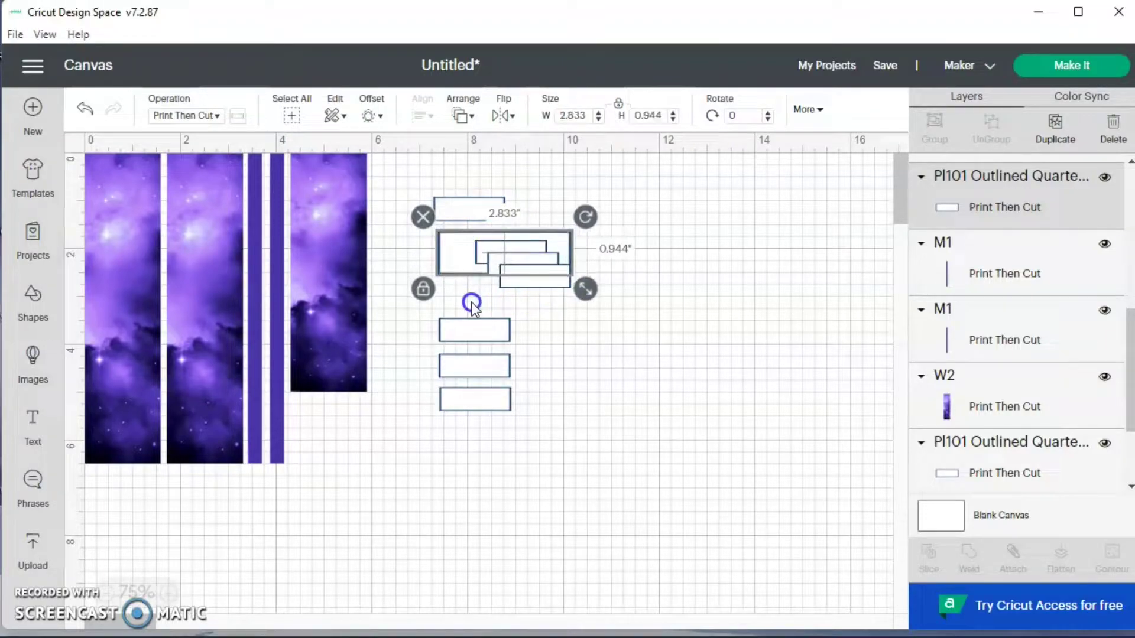
left_click(86, 110)
left_click(444, 260)
left_click_drag(516, 278, 456, 300)
left_click_drag(544, 269, 467, 279)
left_click_drag(593, 389, 457, 442)
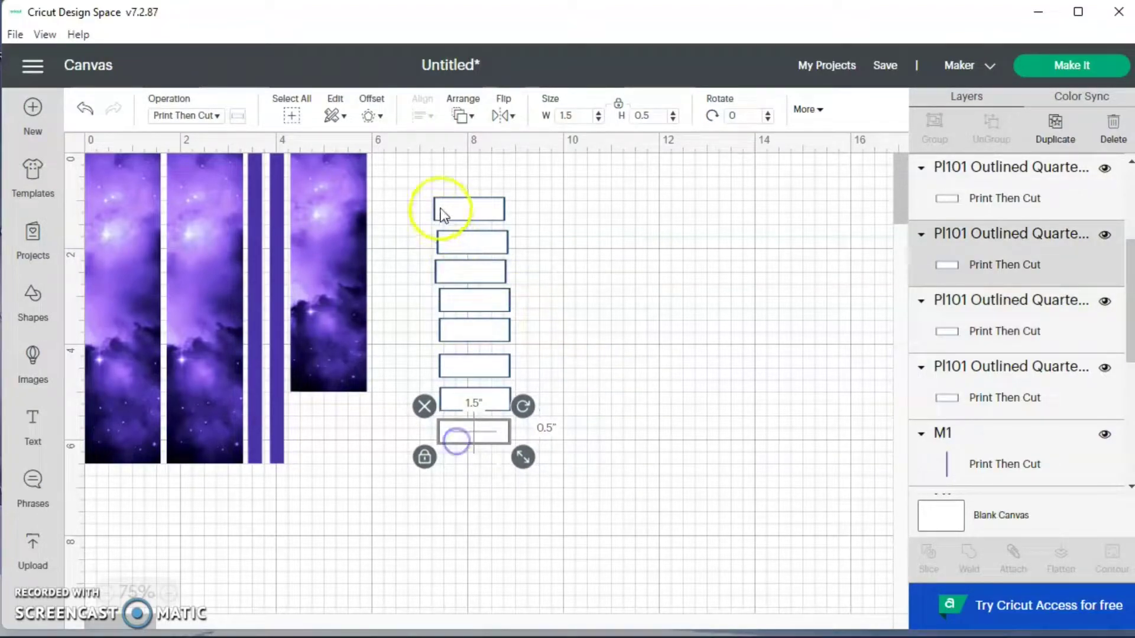
- Align all eight outlined frames to their left edges
left_click_drag(425, 198, 510, 439)
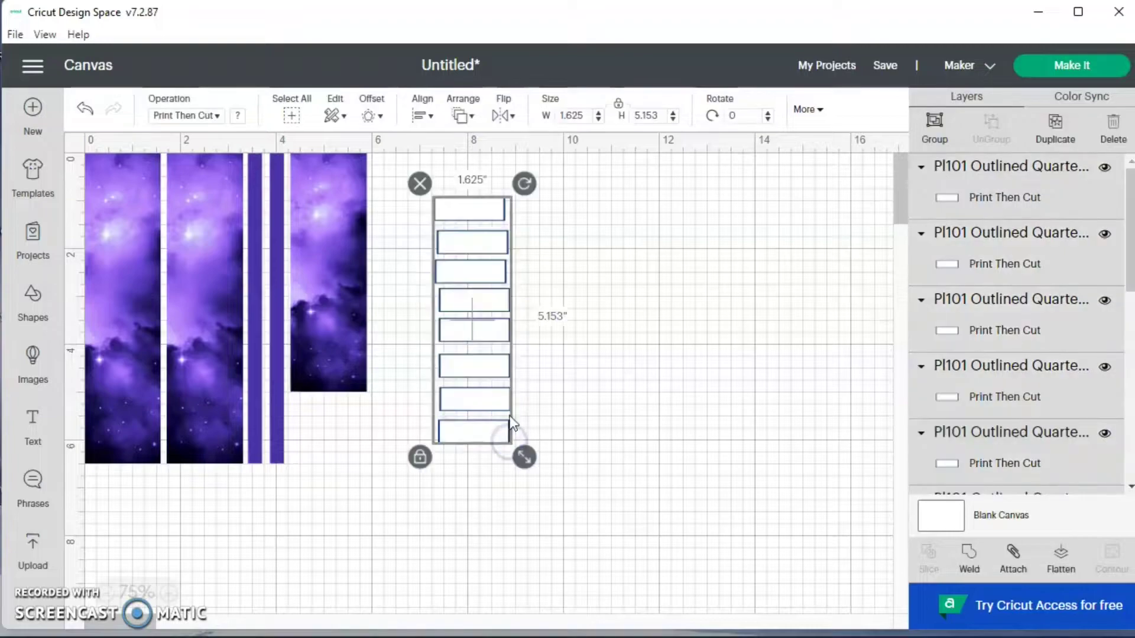
left_click(428, 119)
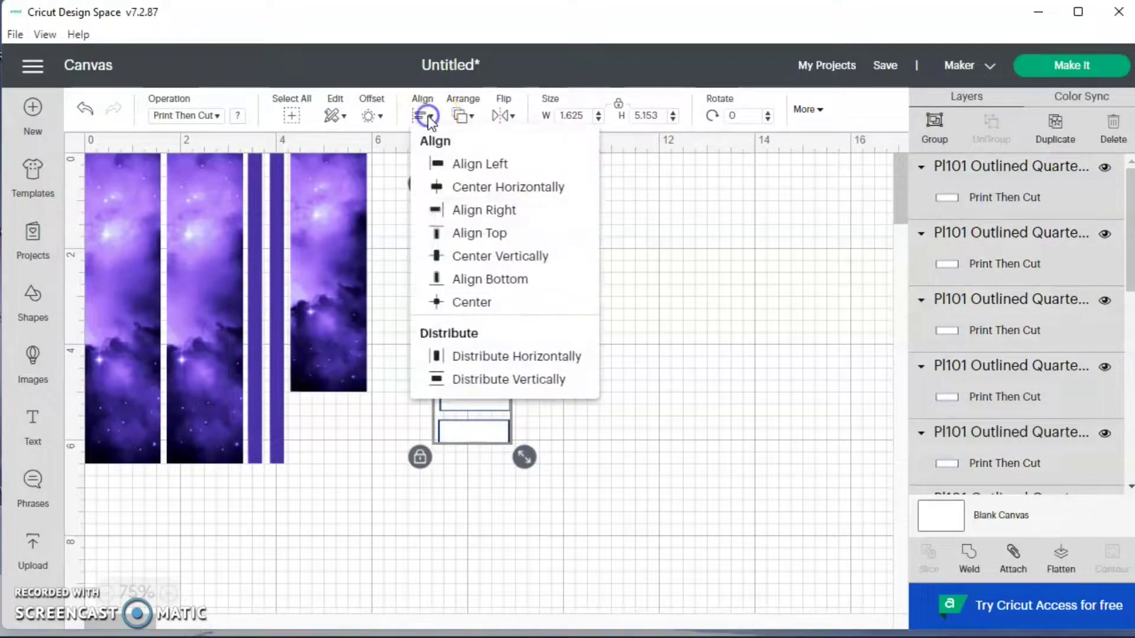
left_click(448, 164)
left_click(600, 341)
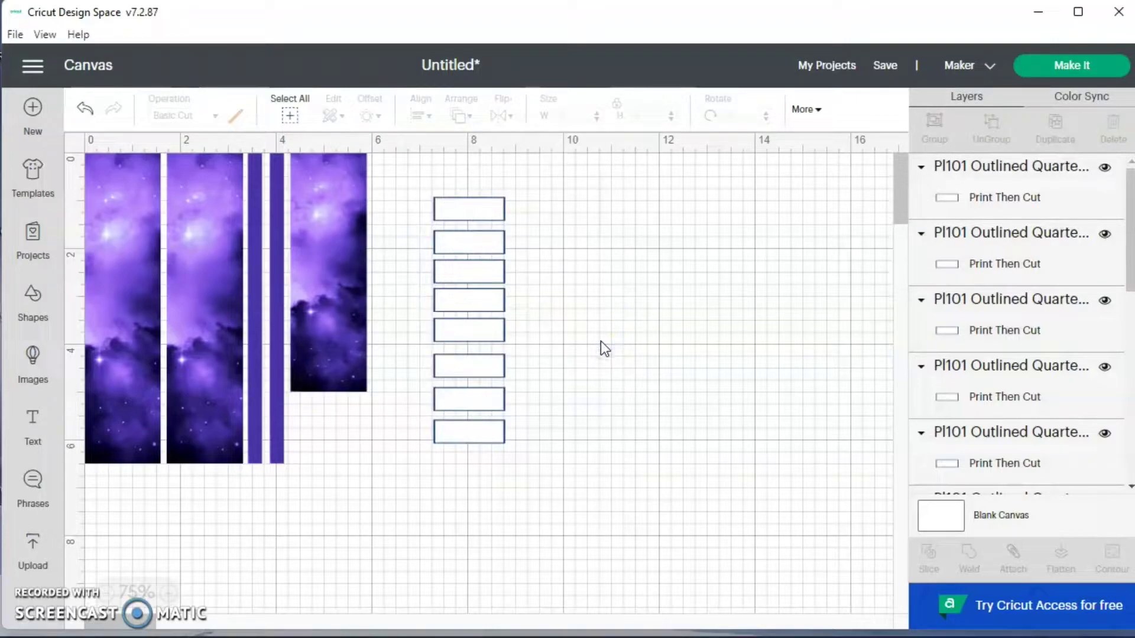
left_click(622, 378)
left_click(537, 456)
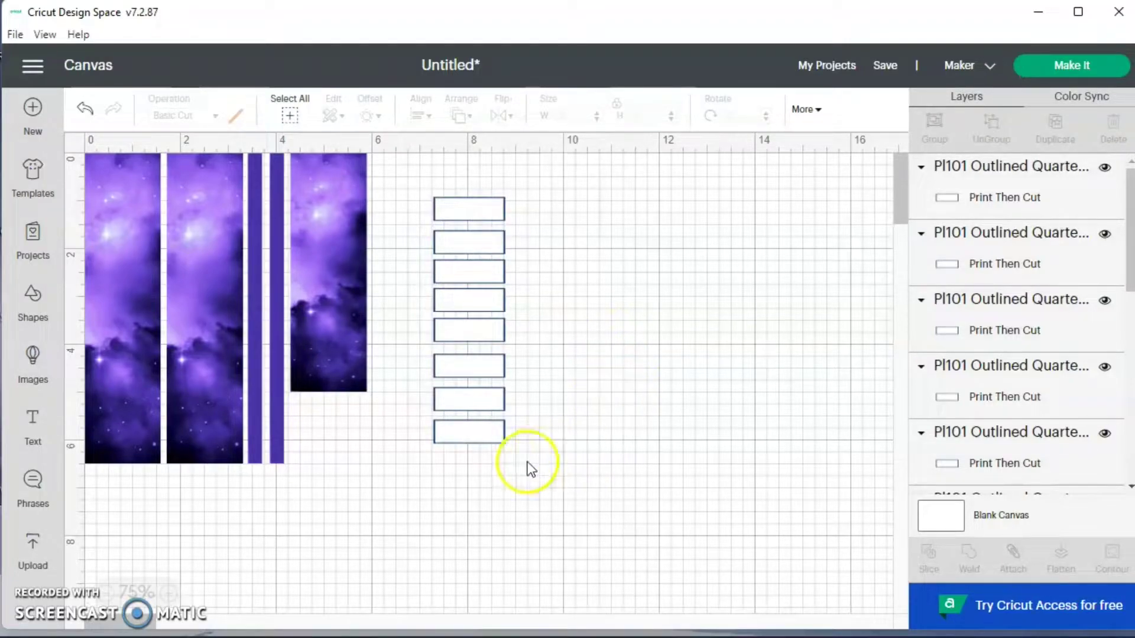
- Move the column of eight outlined frames up to the canvas's top edge, directly beside the M2 galaxy image
left_click_drag(473, 463, 449, 217)
left_click(470, 357)
left_click_drag(470, 357, 415, 295)
left_click(604, 408)
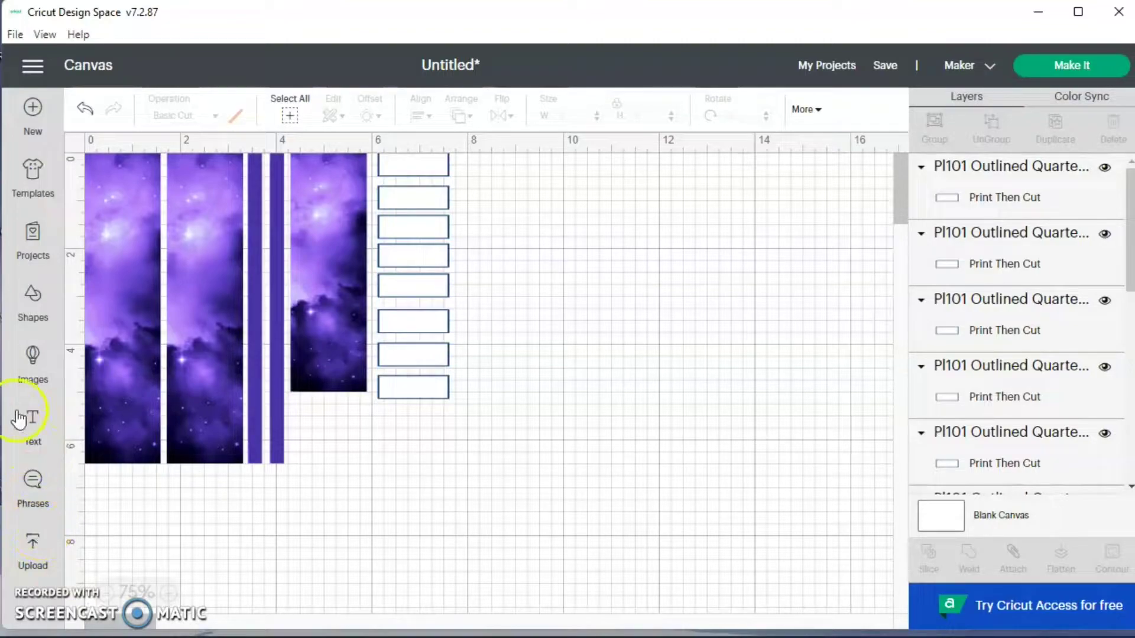
- Insert a square shape and place it on the empty canvas to the right of the outlined frames
left_click(31, 295)
left_click(121, 506)
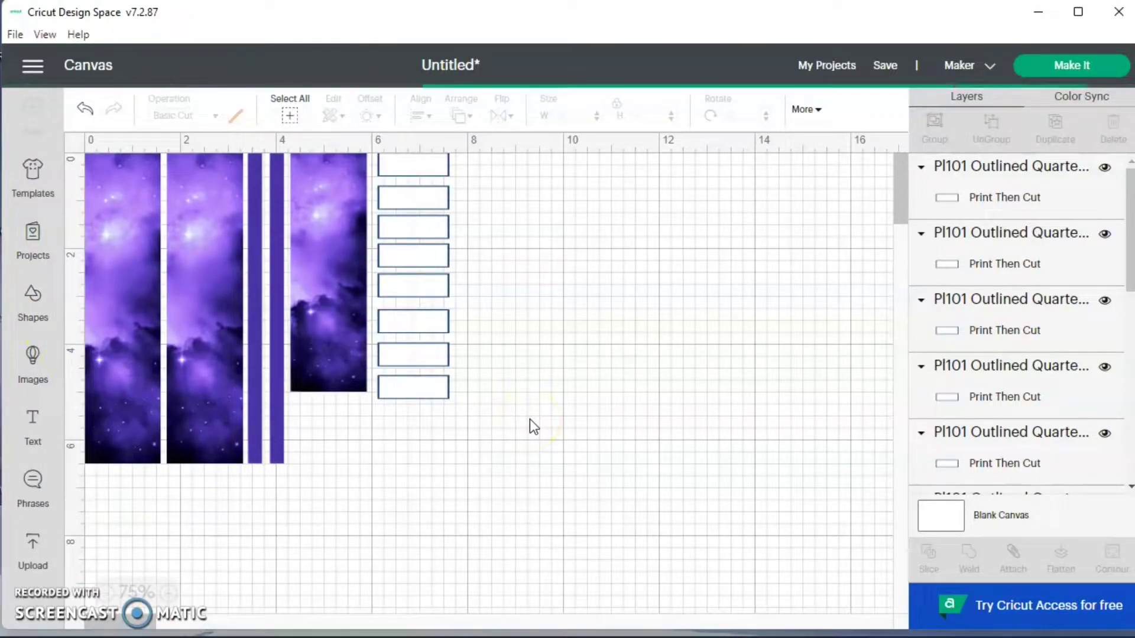
left_click(380, 373)
left_click_drag(140, 237, 612, 314)
- Unlock the square's proportions, resize it to 6.75 inches wide by 9.25 inches high, and bring it closer to the frames
left_click(568, 364)
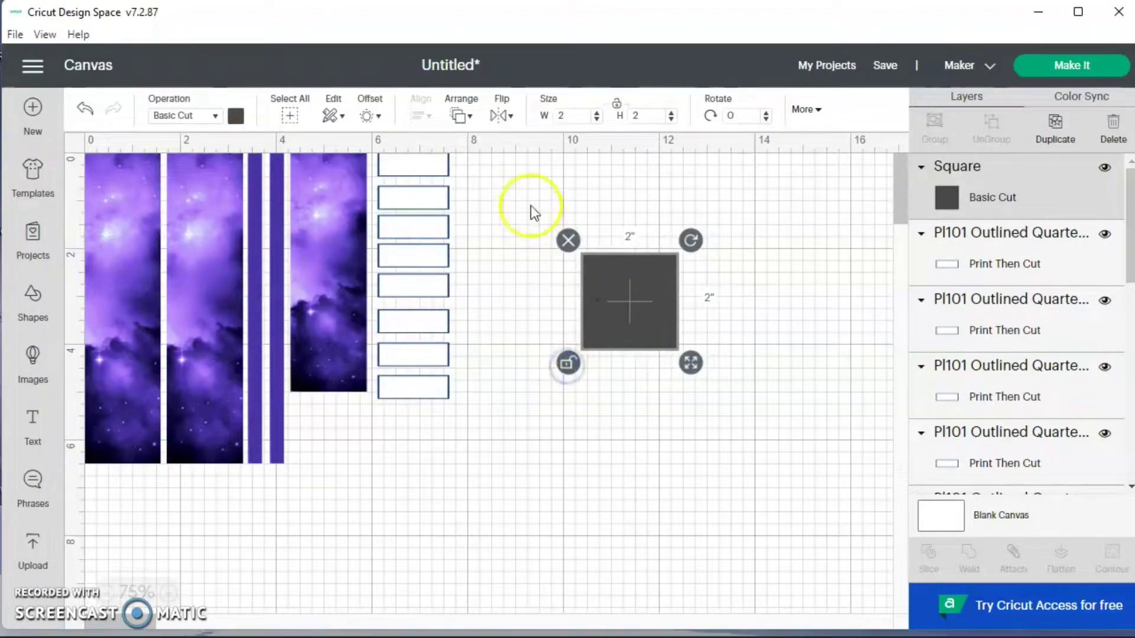
left_click(568, 115)
type("6.75")
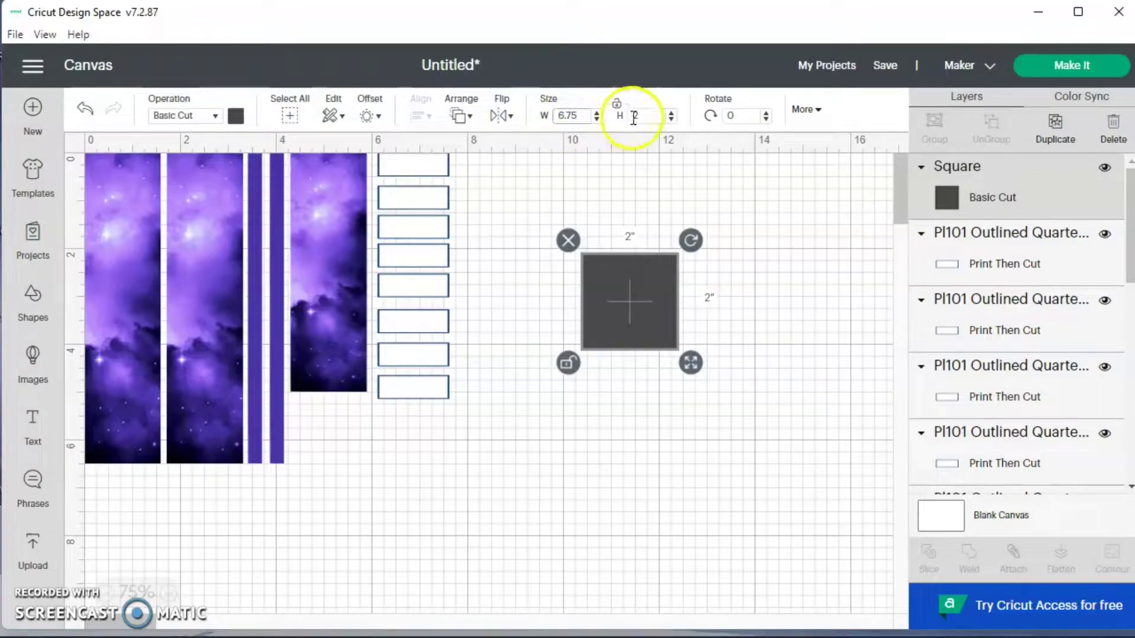
left_click(633, 118)
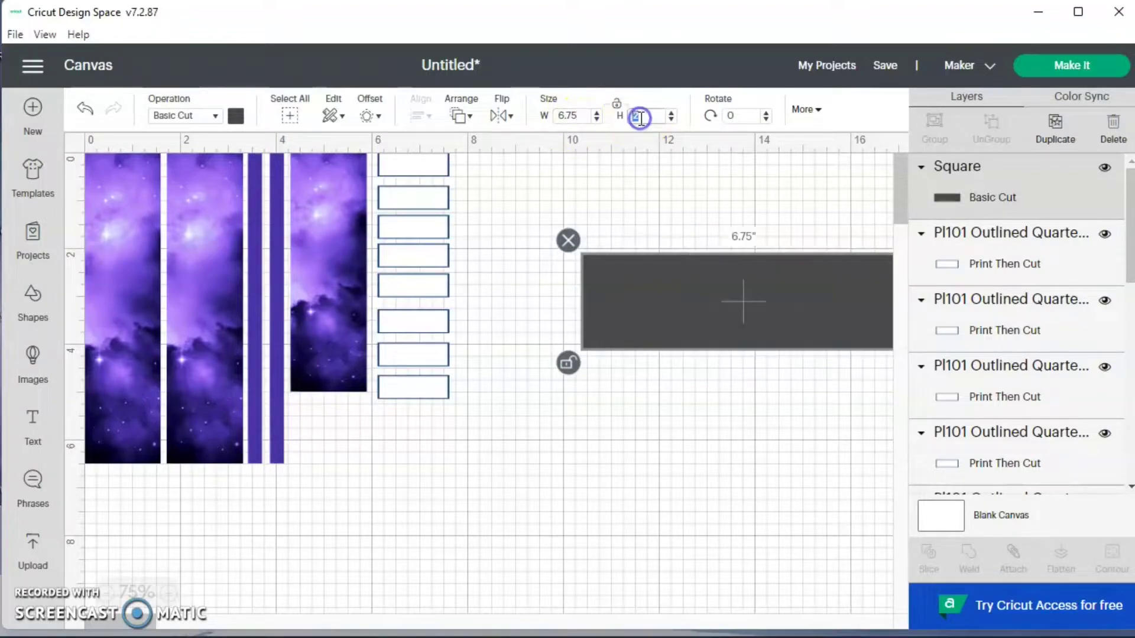
type("9.25")
key("Return")
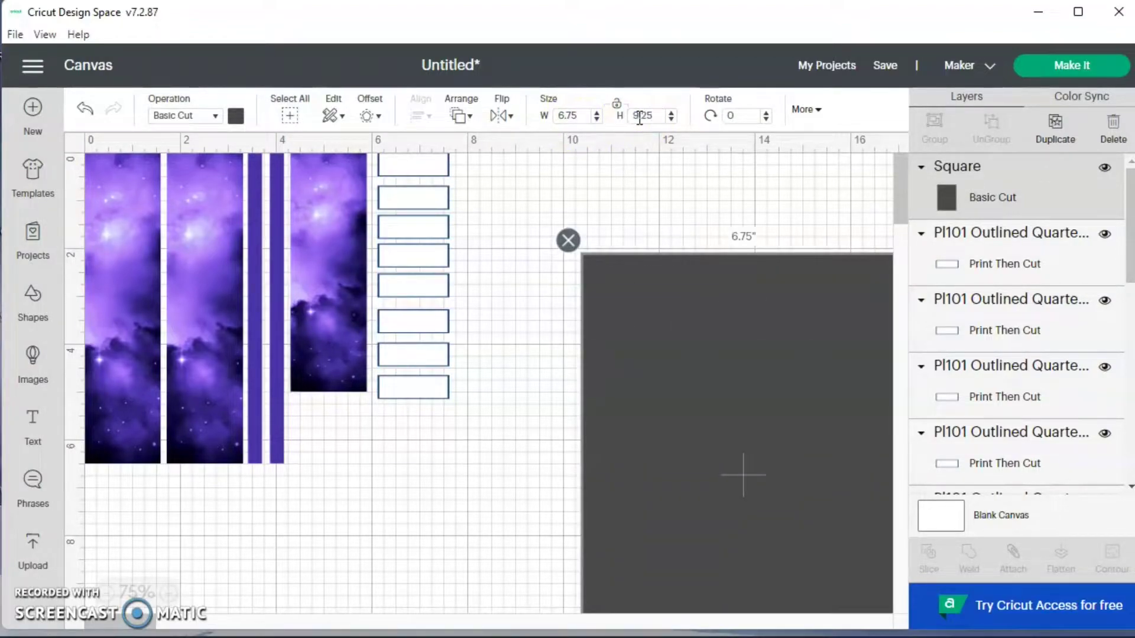
left_click_drag(700, 392, 600, 352)
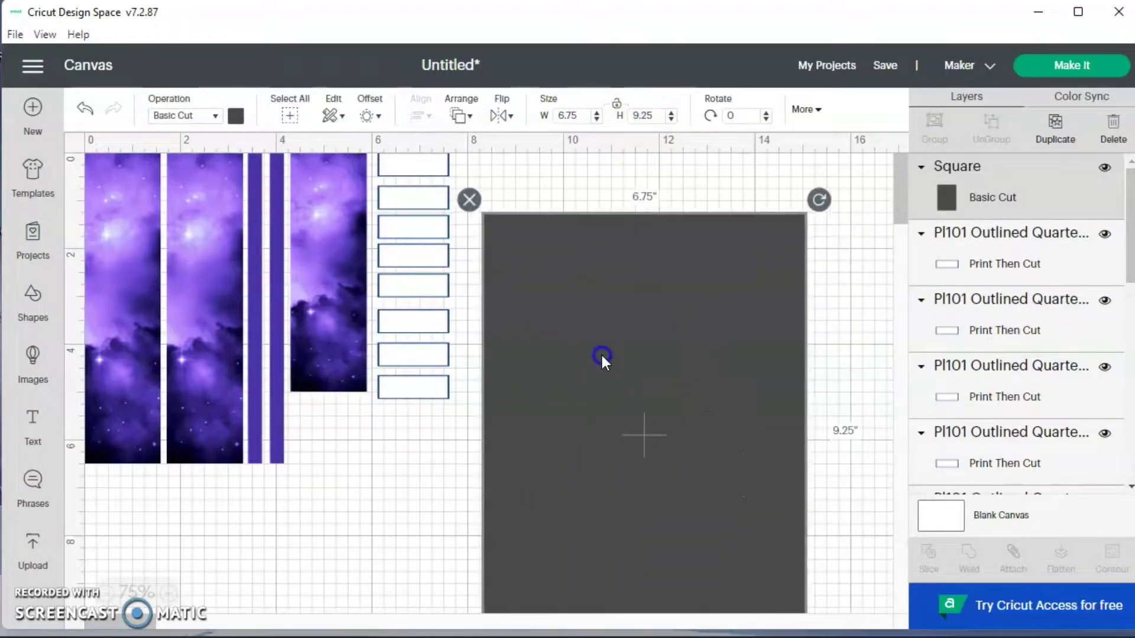
- Recolour the resized square light grey
left_click(235, 116)
left_click(277, 282)
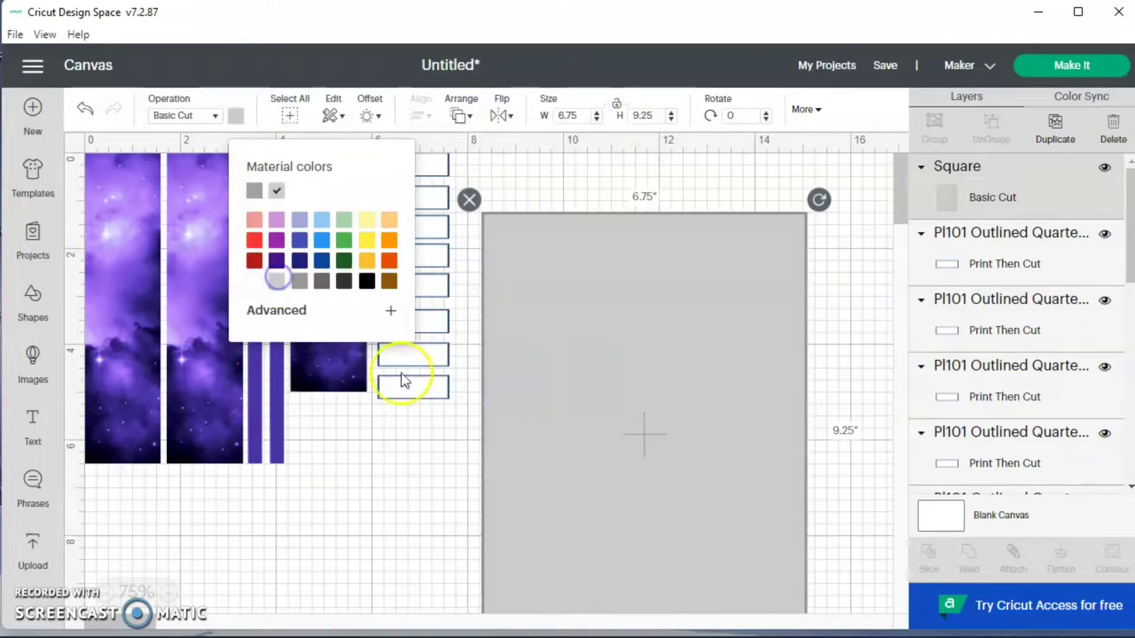
left_click(608, 449)
- Place the grey square at the canvas's upper-left corner and send it to the back, behind the images and frames
left_click_drag(608, 461, 164, 303)
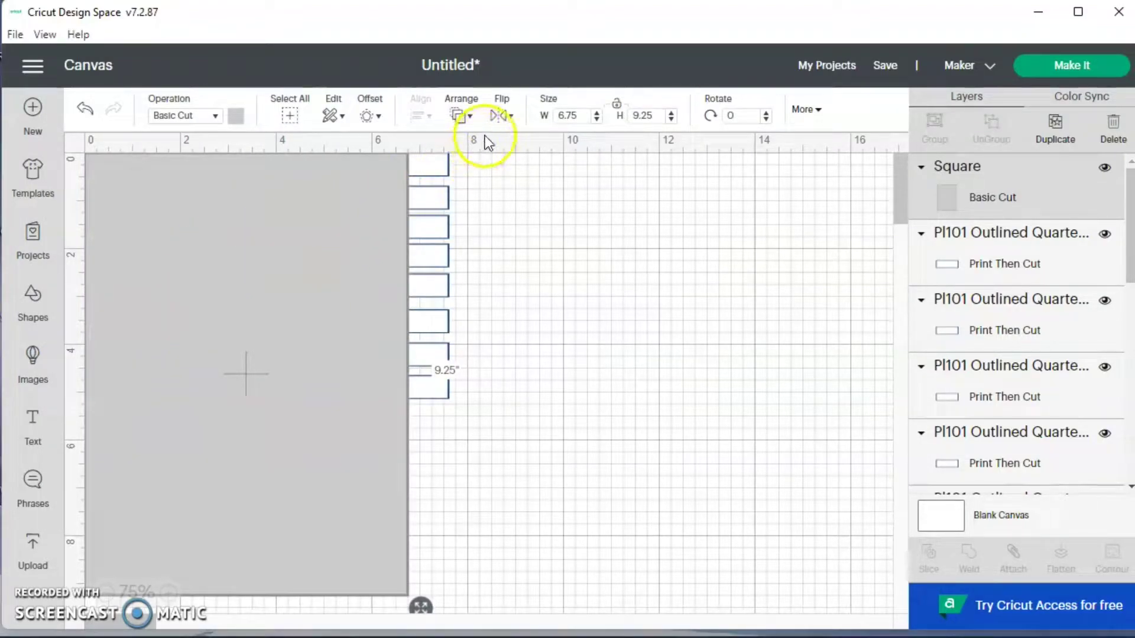
left_click(471, 122)
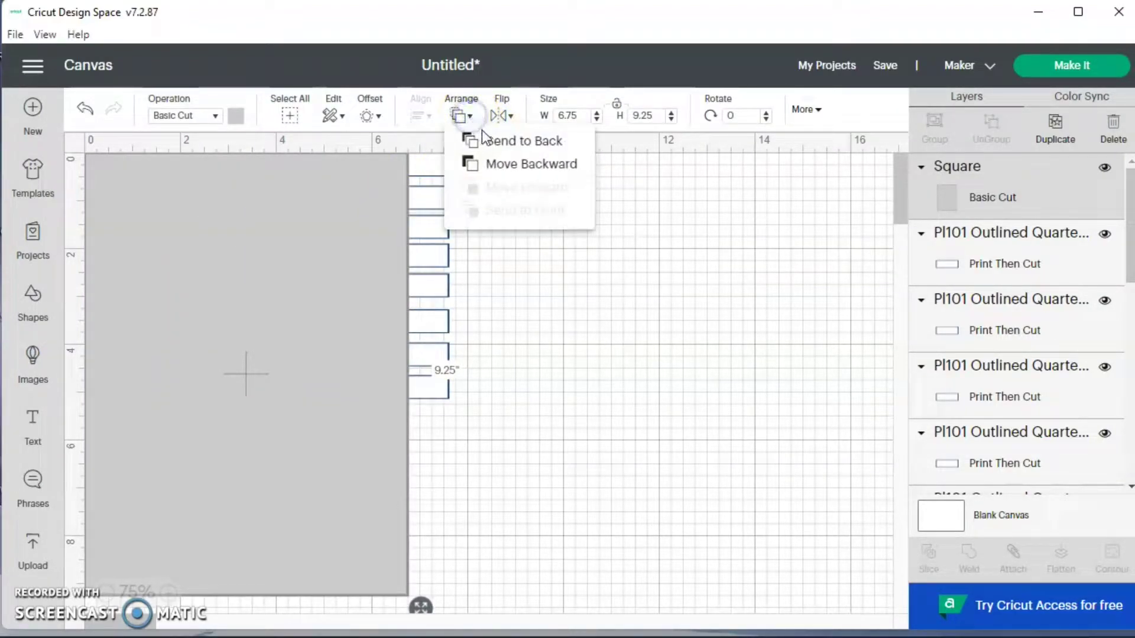
left_click(488, 142)
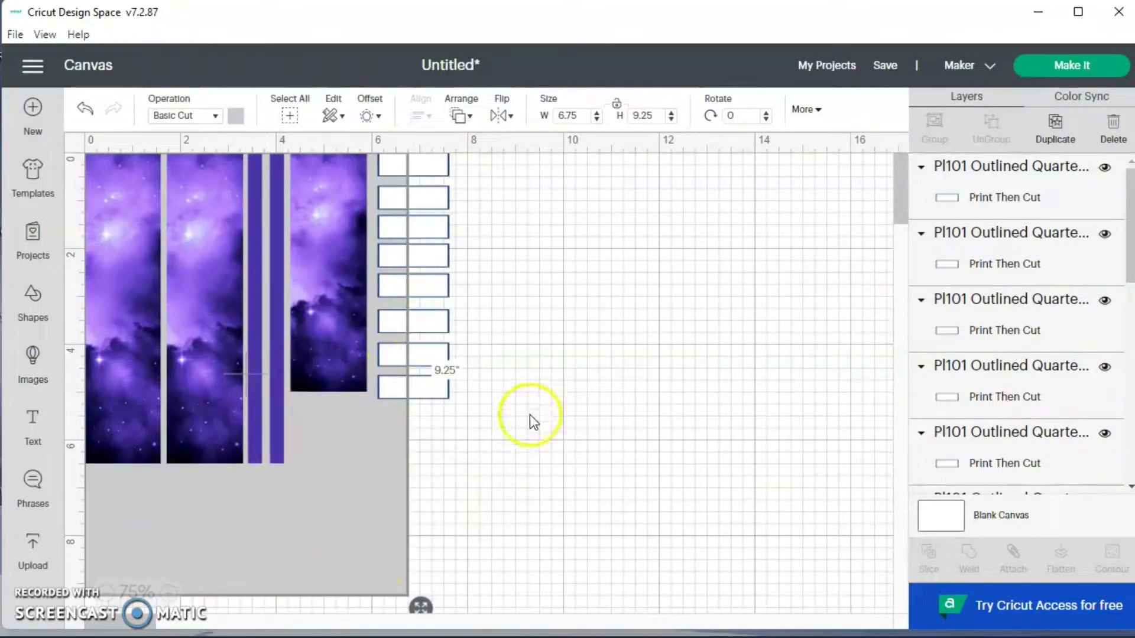
- With the grey square moved aside, rotate the eight outlined frames about 90 degrees and place them in a row below the W2 images
left_click_drag(428, 506, 859, 502)
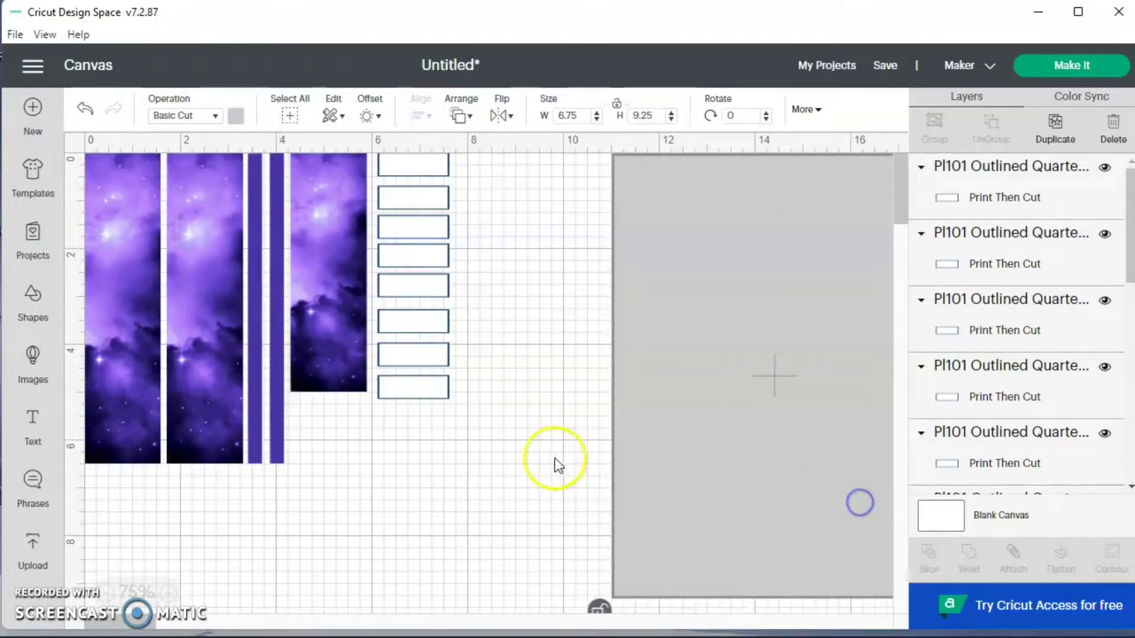
left_click_drag(414, 425, 428, 173)
left_click_drag(413, 232, 408, 408)
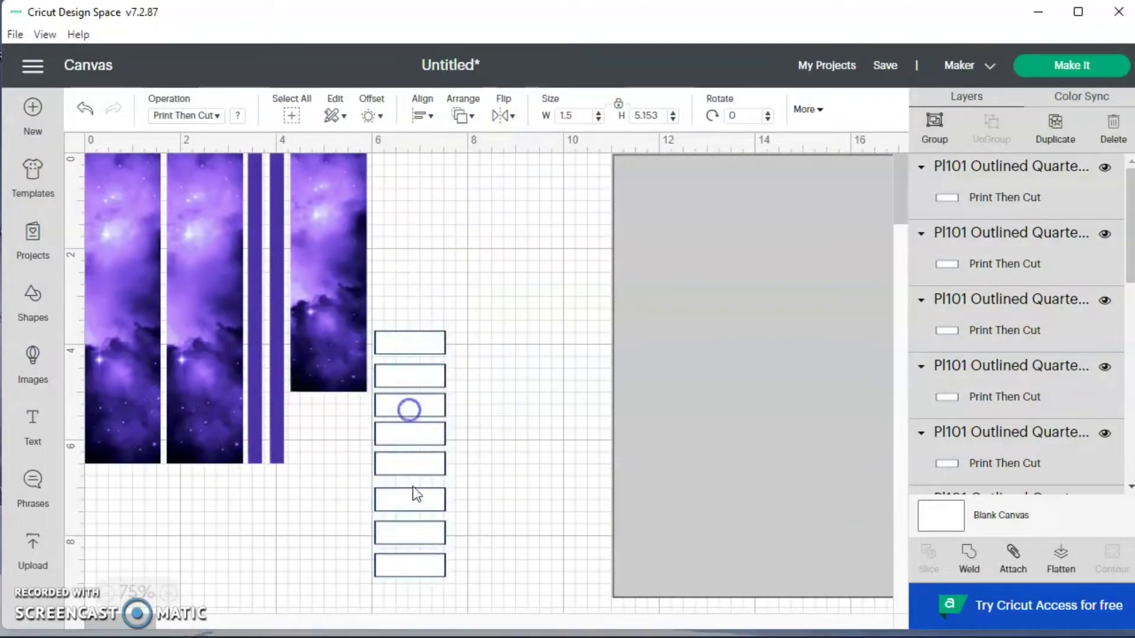
left_click_drag(459, 317, 192, 510)
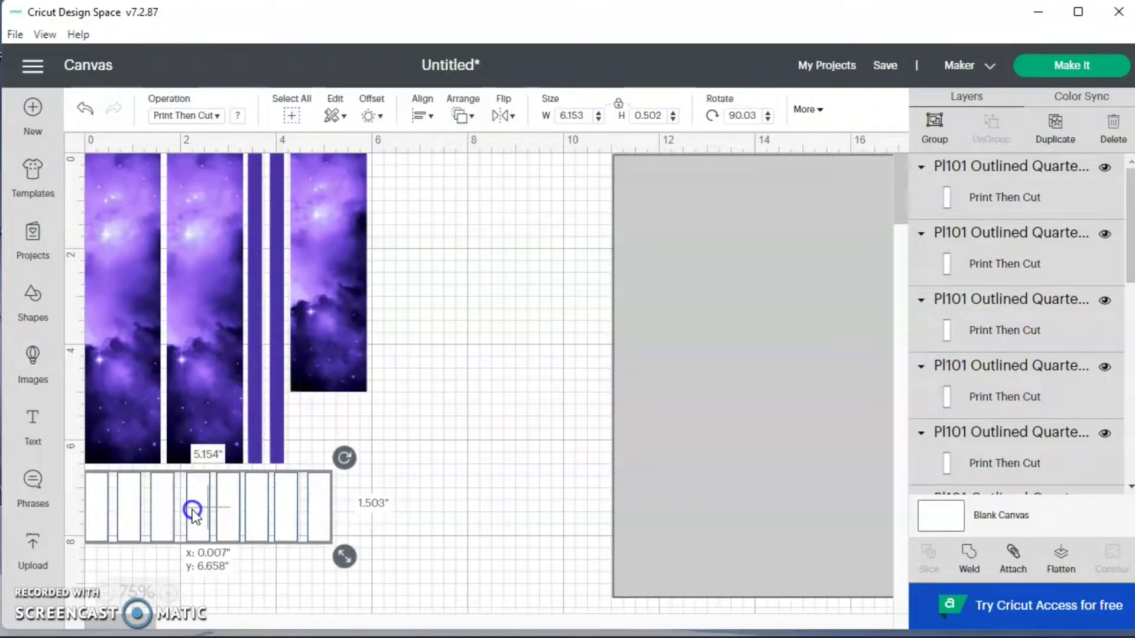
- Move the grey square back to the canvas's upper-left corner, behind the images and the row of frames
left_click(579, 508)
left_click_drag(669, 494, 90, 378)
left_click(570, 442)
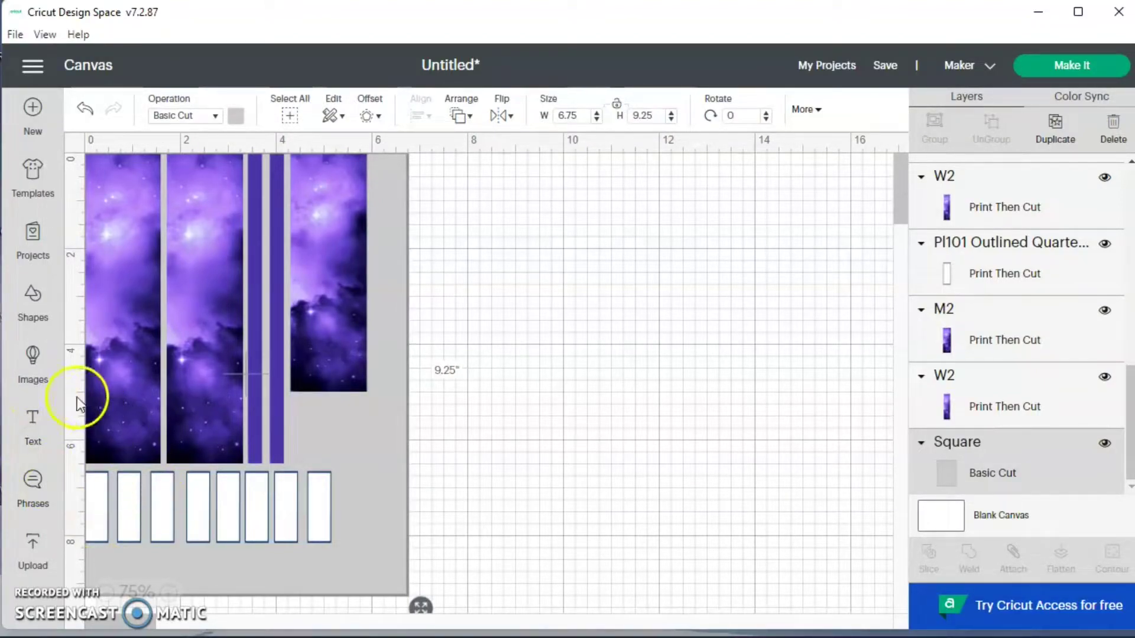
- Add the text "march" in the system font Berry Smoothie Alt
left_click(35, 422)
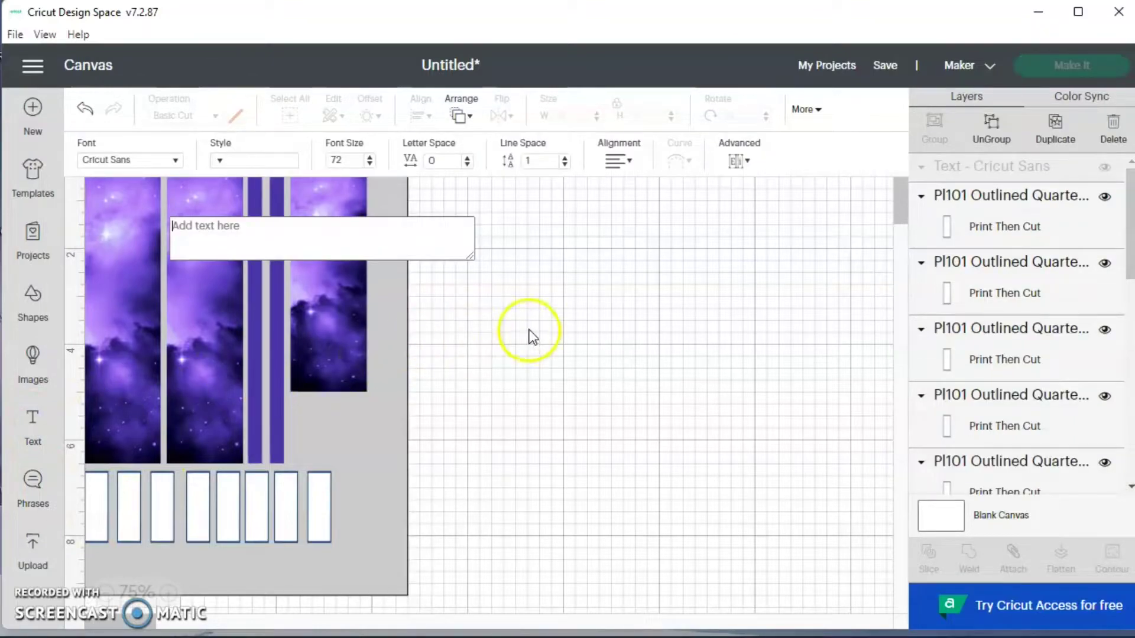
left_click(176, 163)
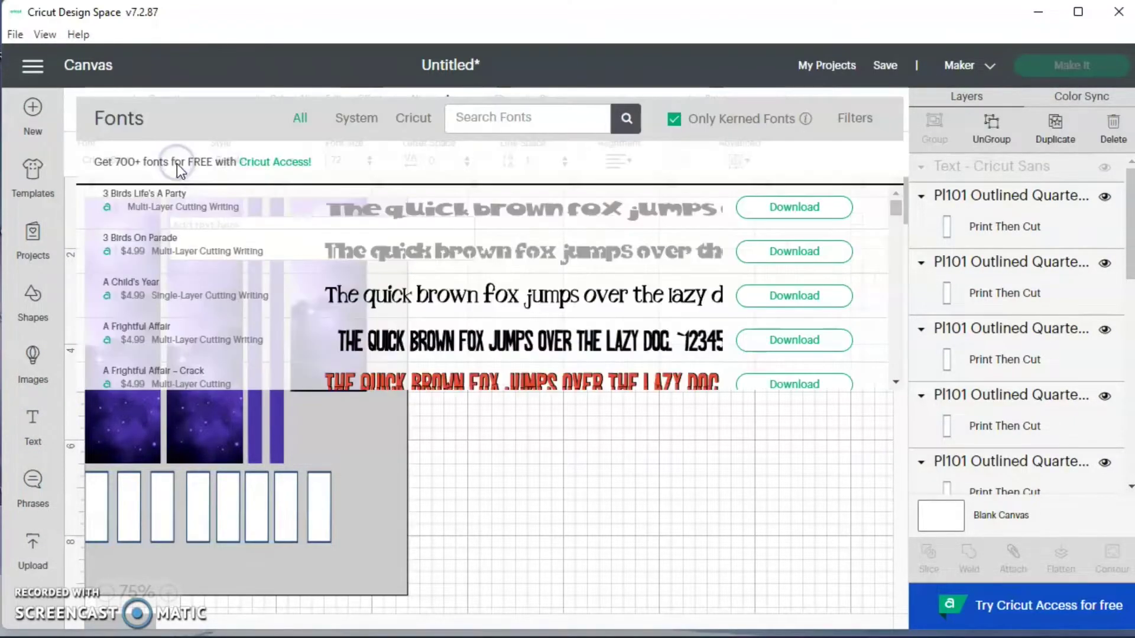
left_click(356, 118)
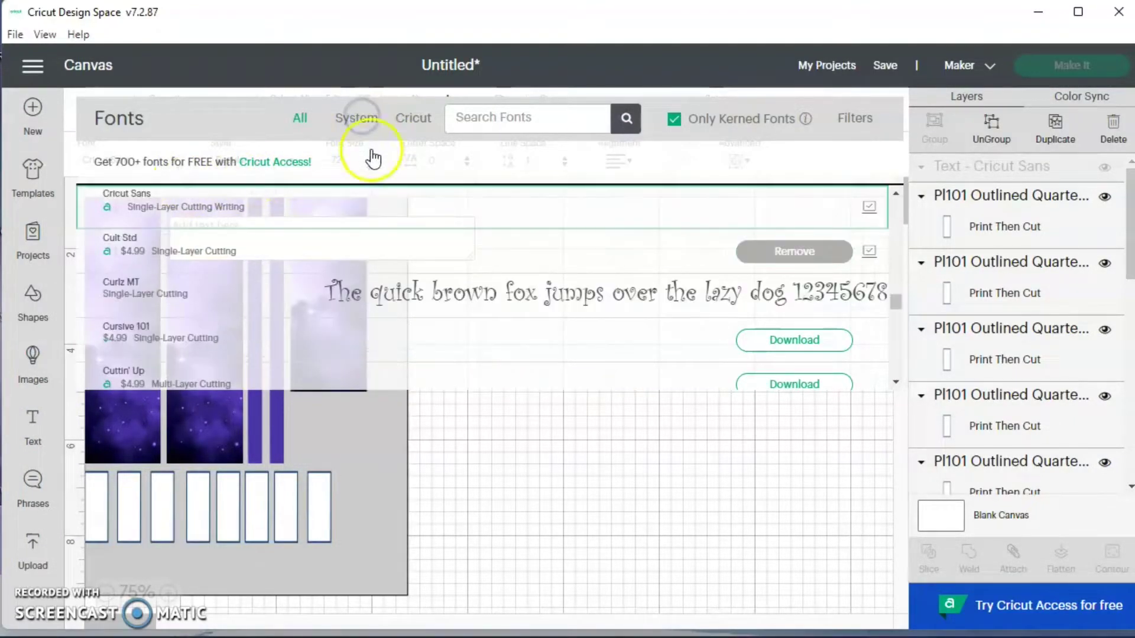
scroll(236, 298, "down", 3)
scroll(240, 301, "down", 6)
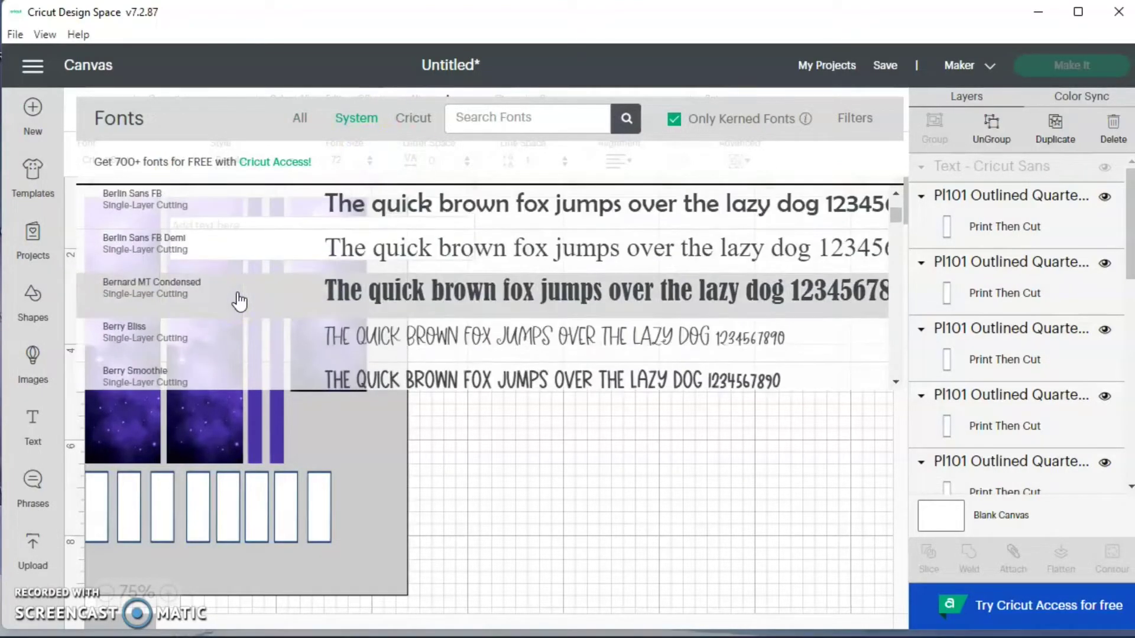
scroll(239, 302, "down", 2)
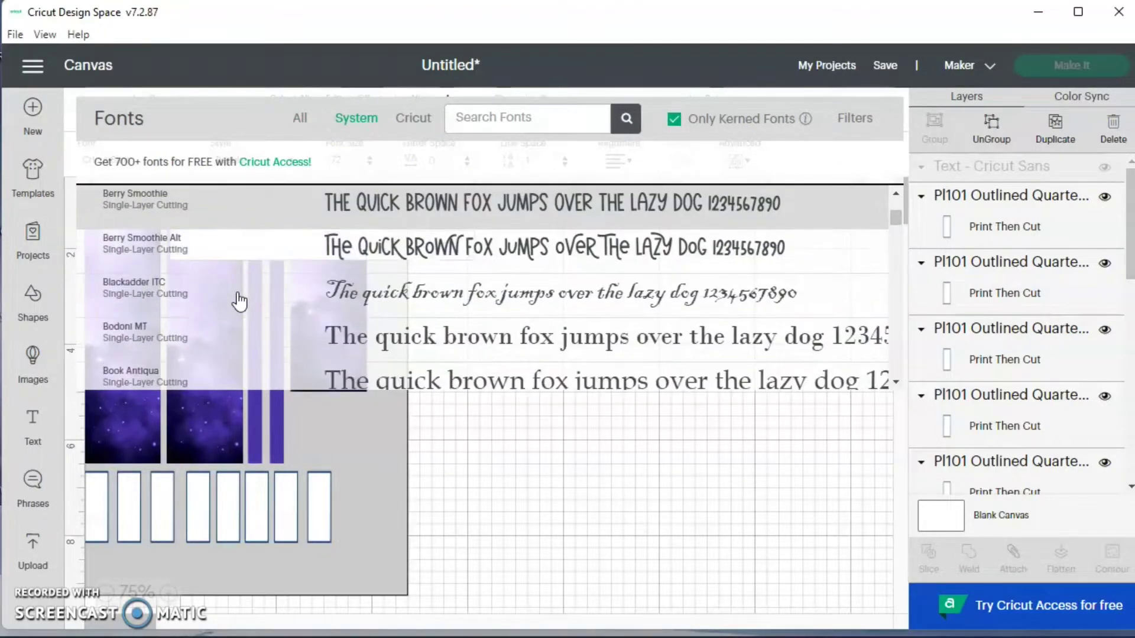
left_click(377, 248)
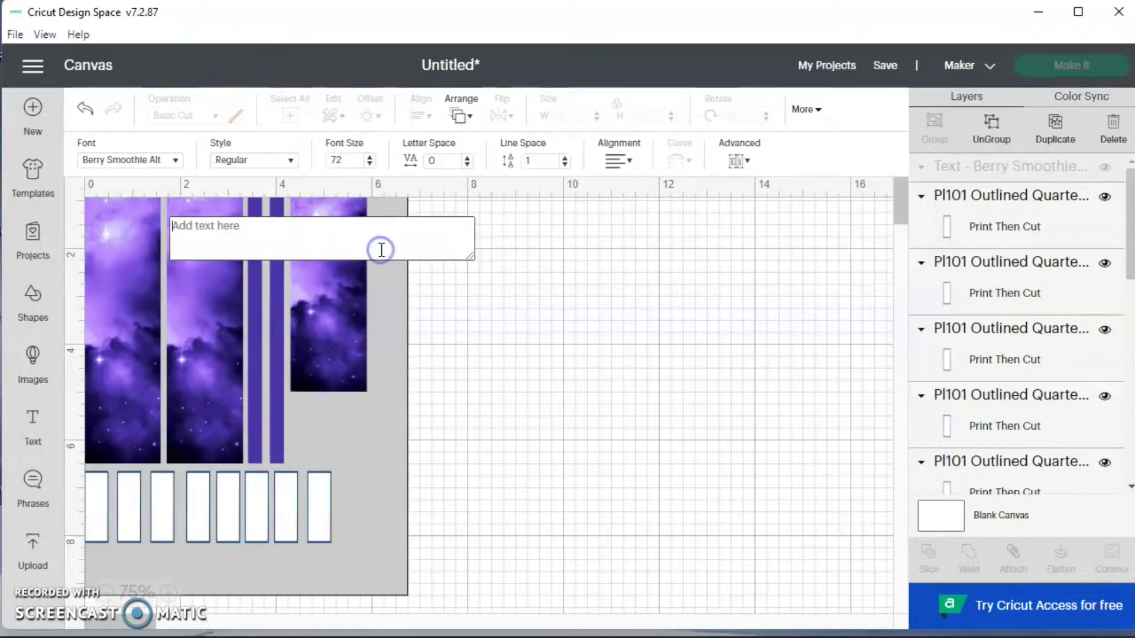
type("march")
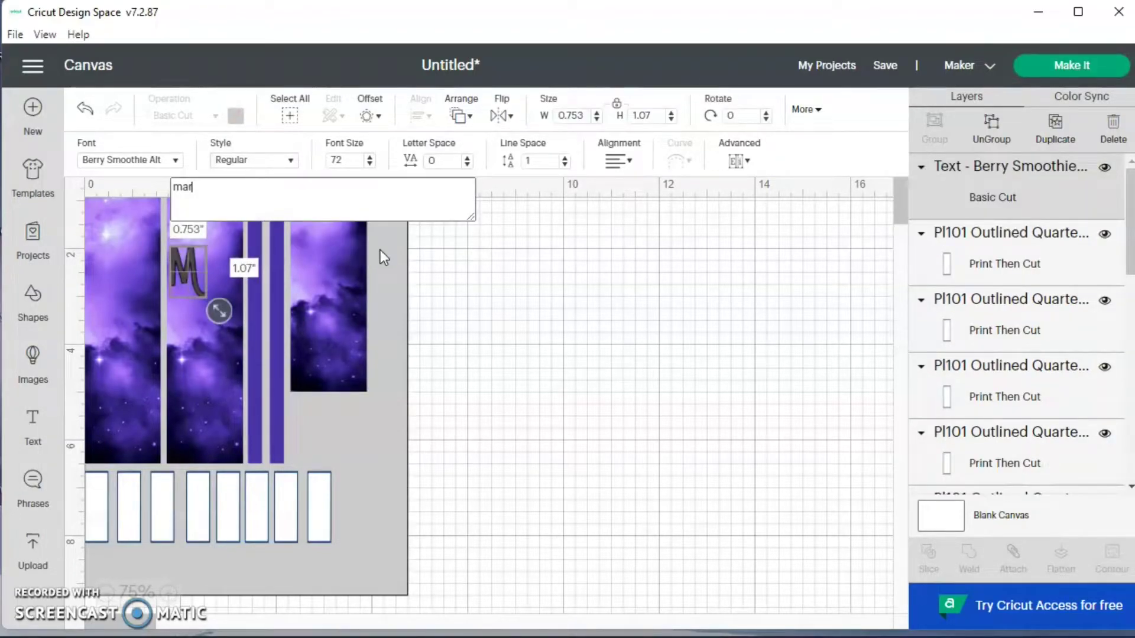
left_click(384, 257)
- Move the march text onto the empty canvas beside the grey square and enlarge it to about 5.3 by 2.3 inches
left_click_drag(299, 260, 618, 342)
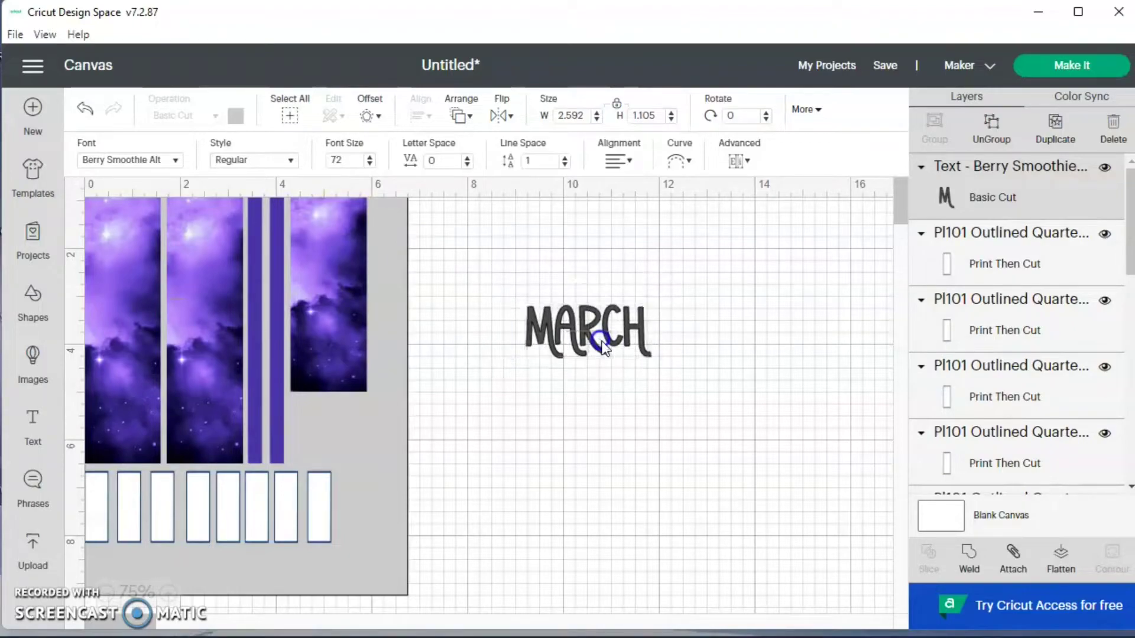
left_click_drag(655, 375, 747, 426)
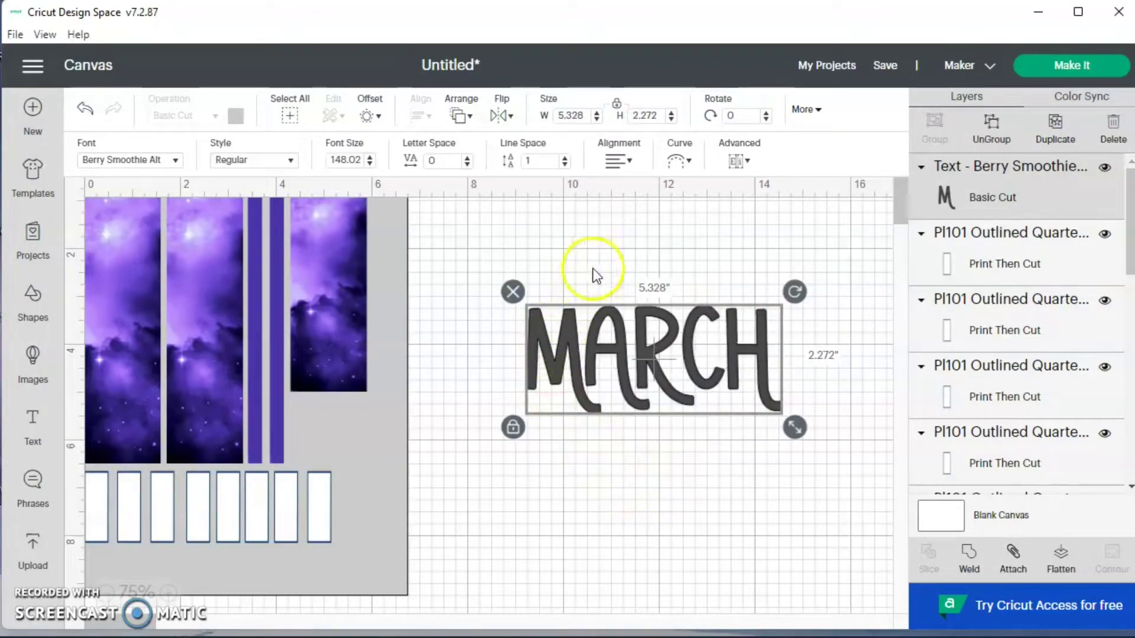
left_click(598, 250)
- Recolour the march text dark navy blue
left_click(608, 322)
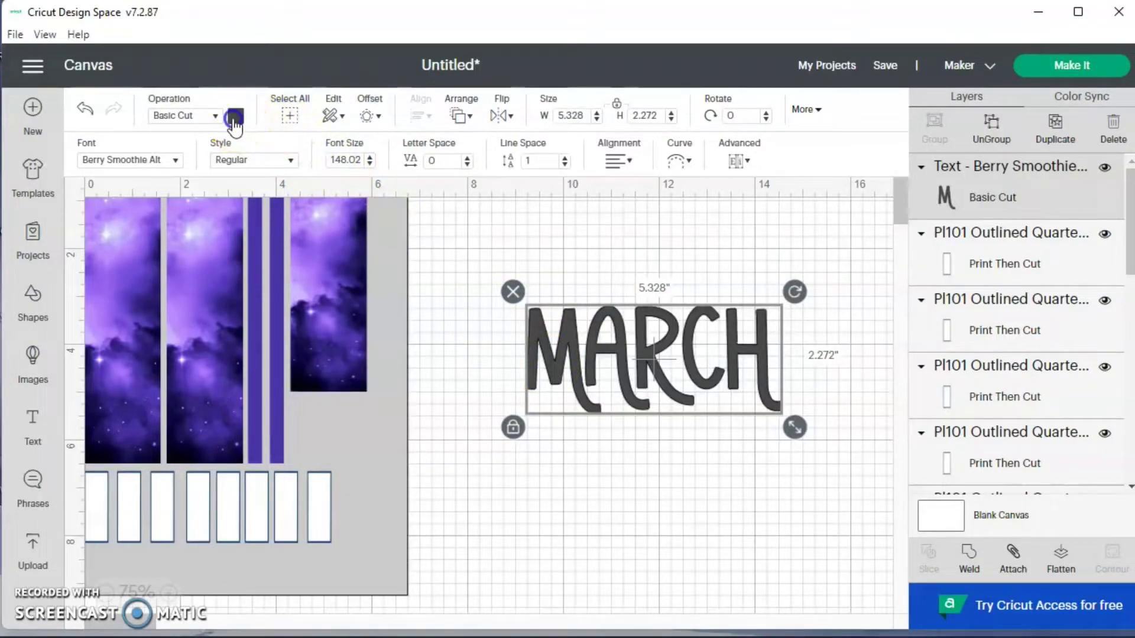
left_click(235, 116)
left_click(300, 262)
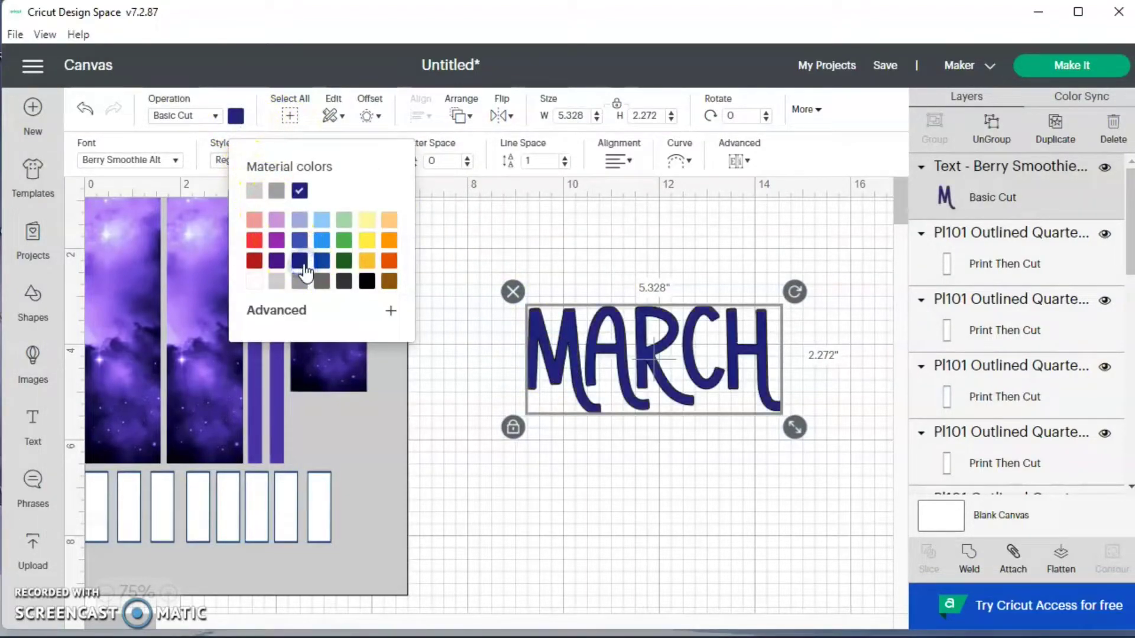
left_click(481, 240)
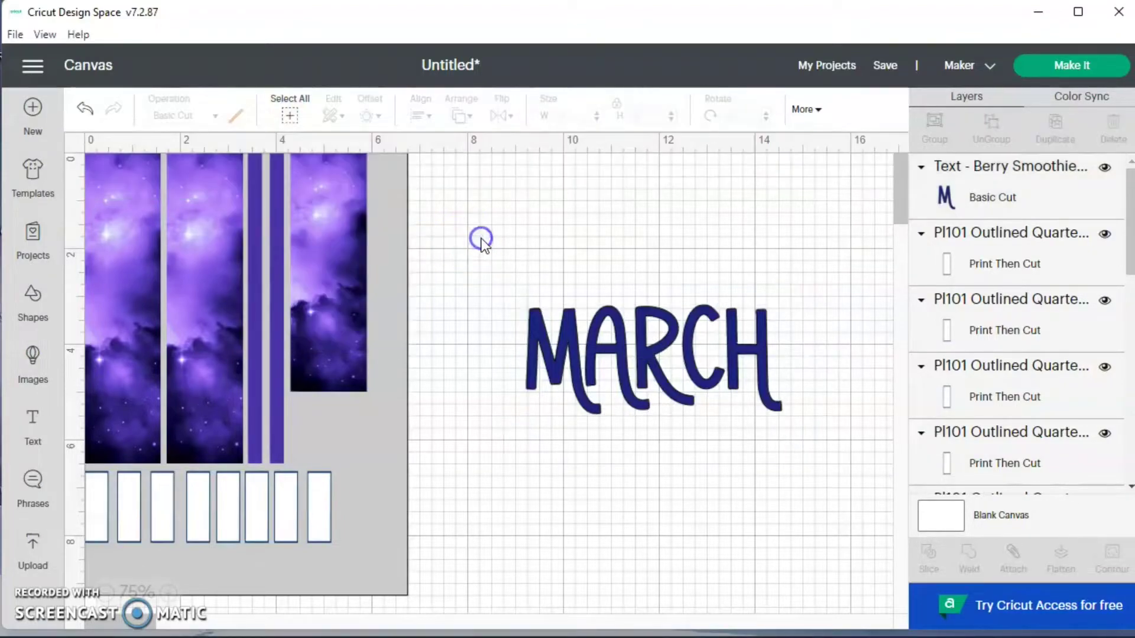
left_click(622, 311)
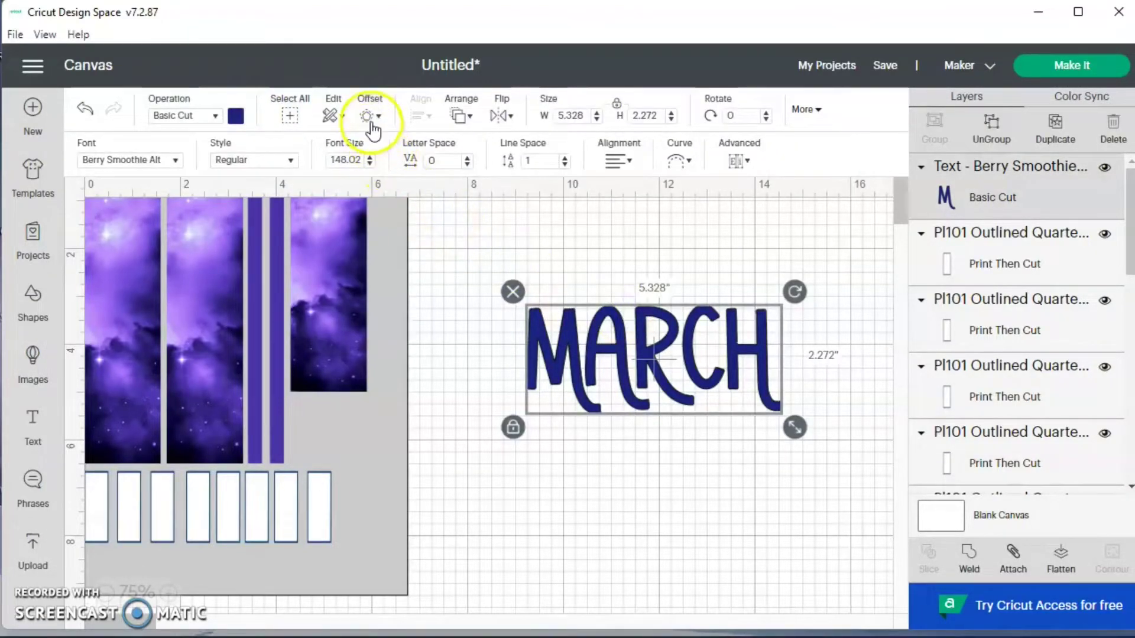
left_click(368, 119)
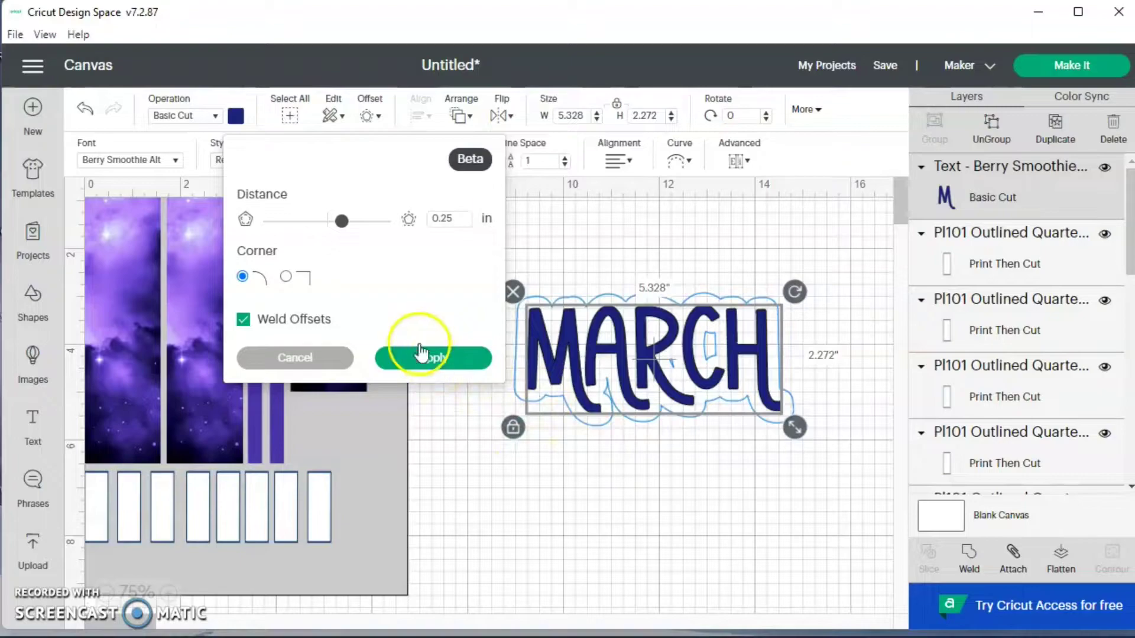
left_click(341, 225)
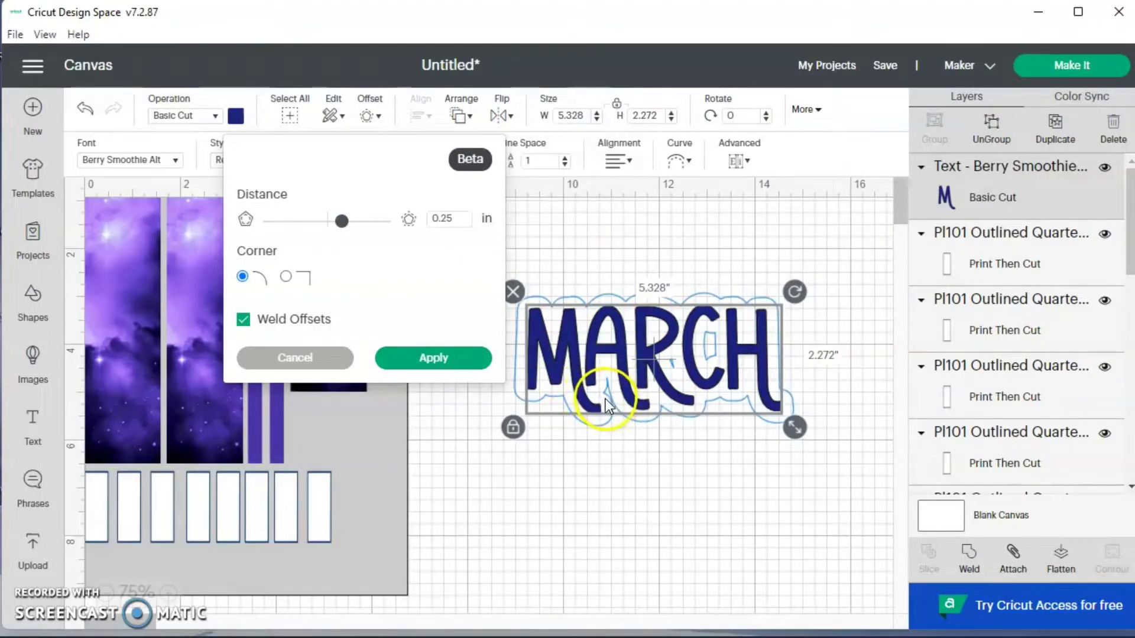
left_click(605, 384)
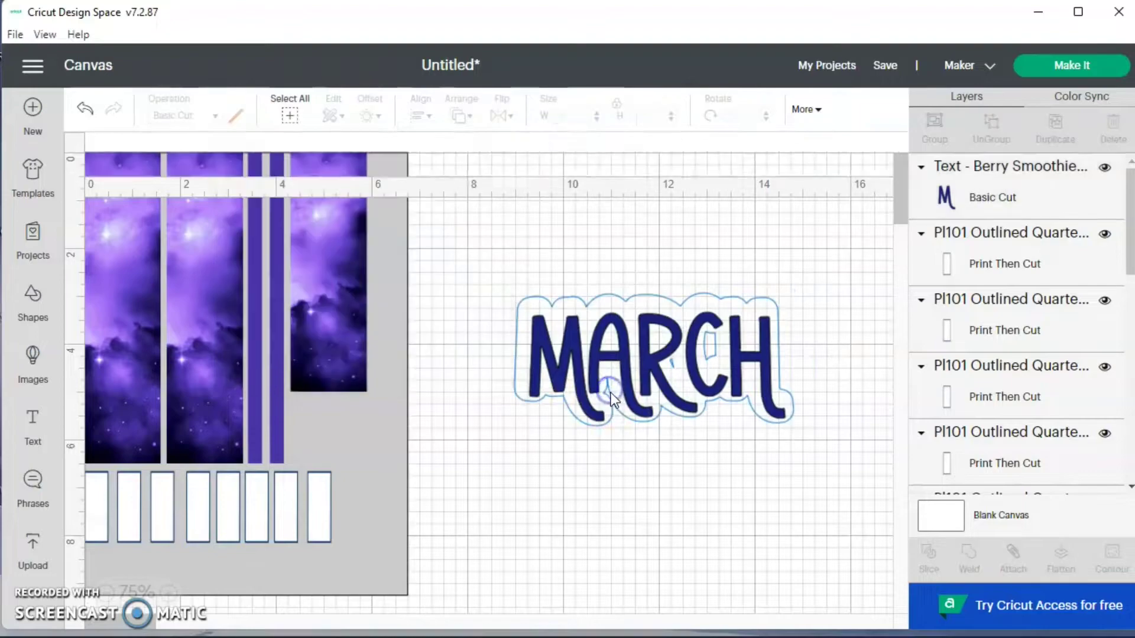
left_click(87, 108)
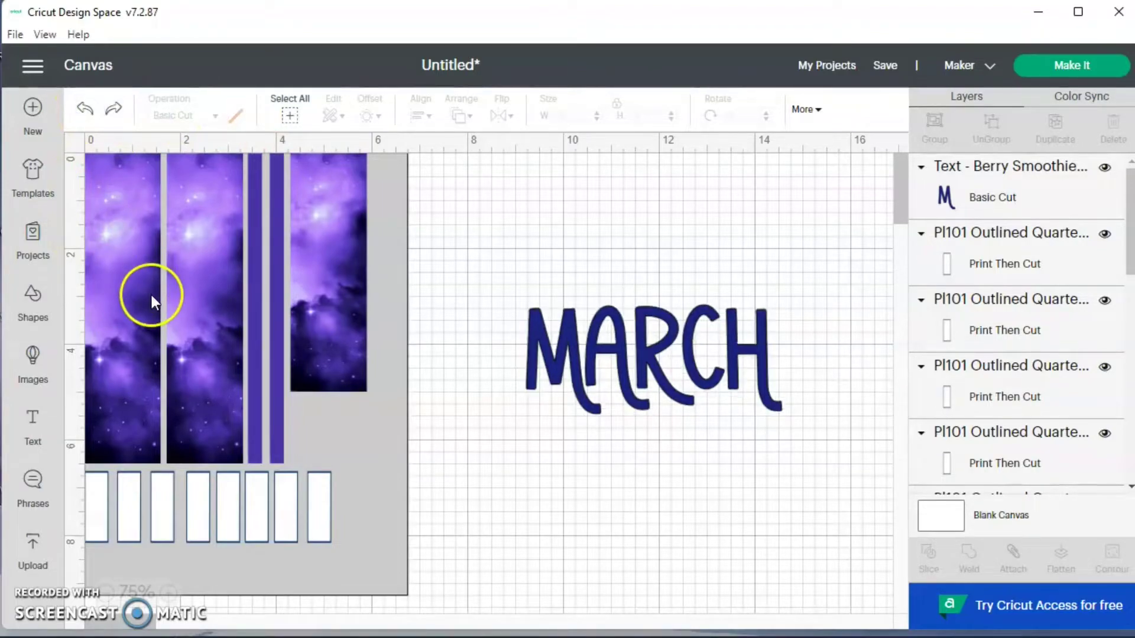
- Create a welded, rounded-corner offset of 0.306 in around the march text
left_click(538, 357)
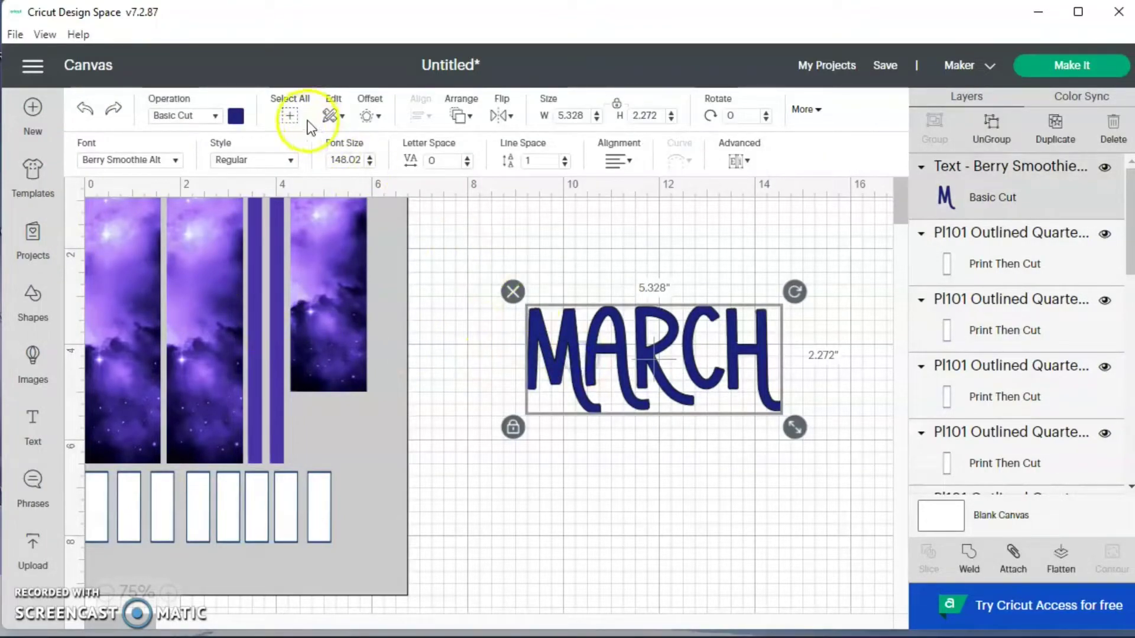
left_click(368, 118)
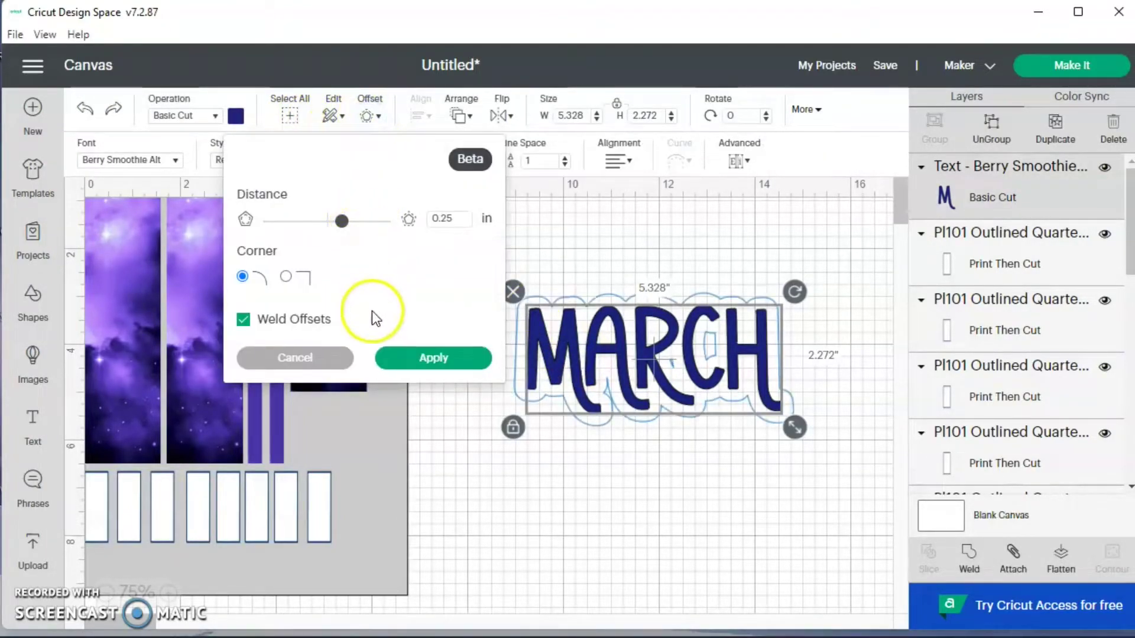
left_click(342, 222)
left_click_drag(344, 226, 347, 232)
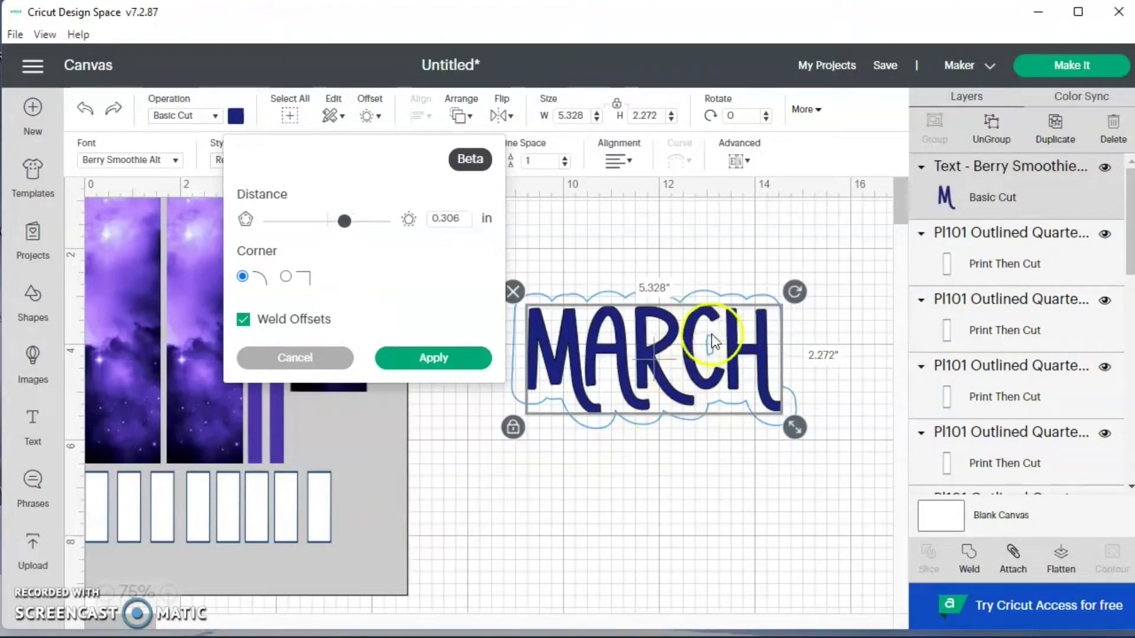
left_click(436, 358)
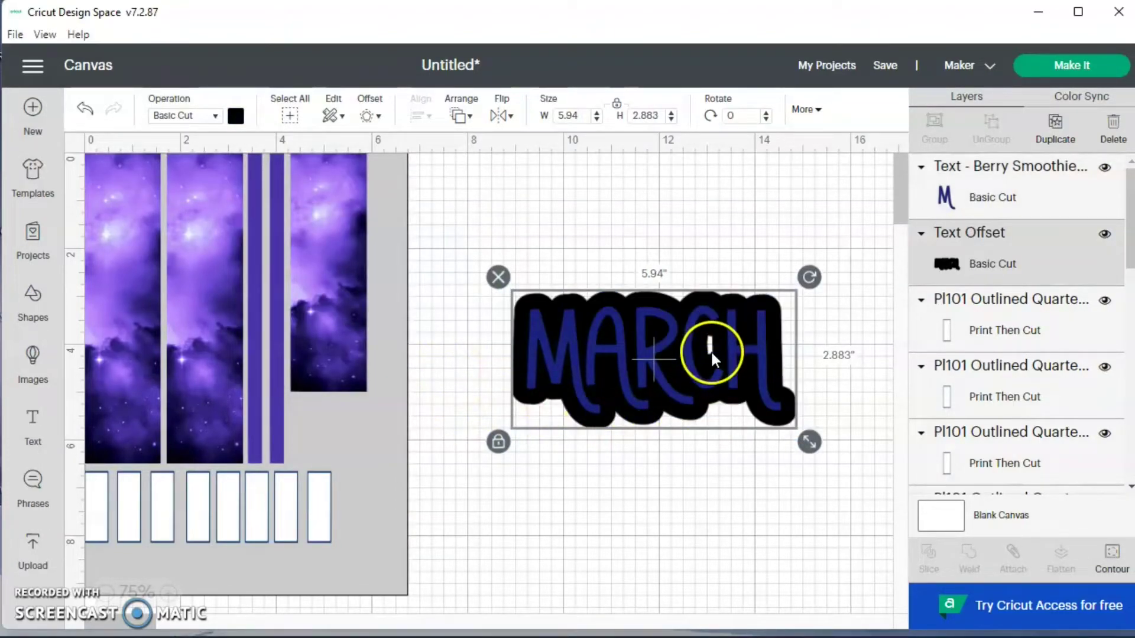
- Hide the small inner cut-out contour in the march text's offset so that the backing is solid
left_click(1112, 562)
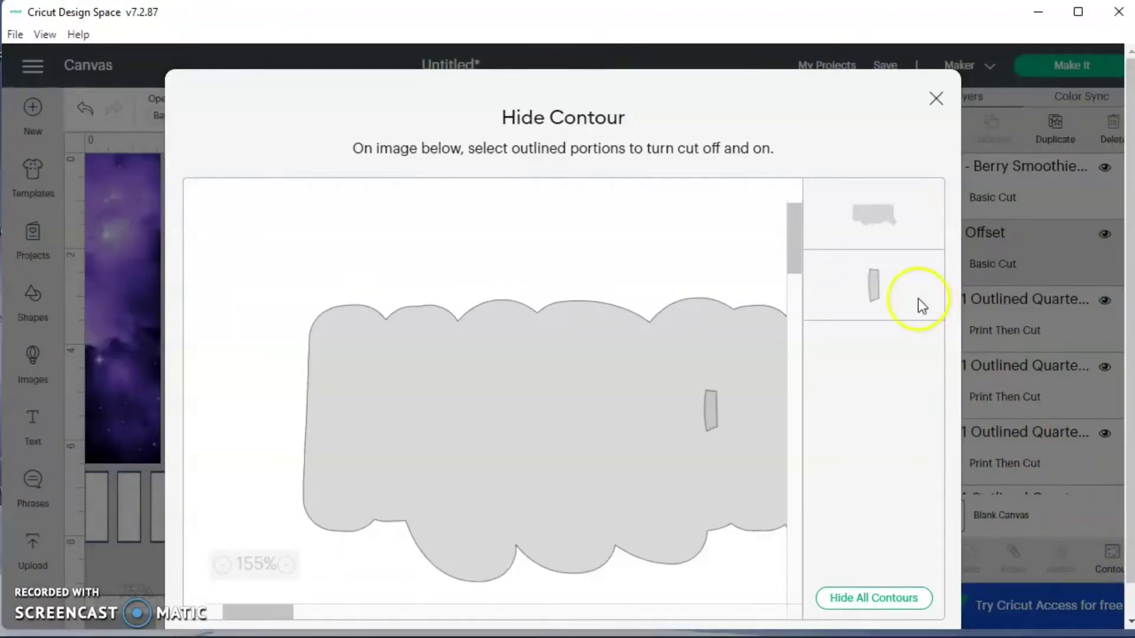
left_click(877, 275)
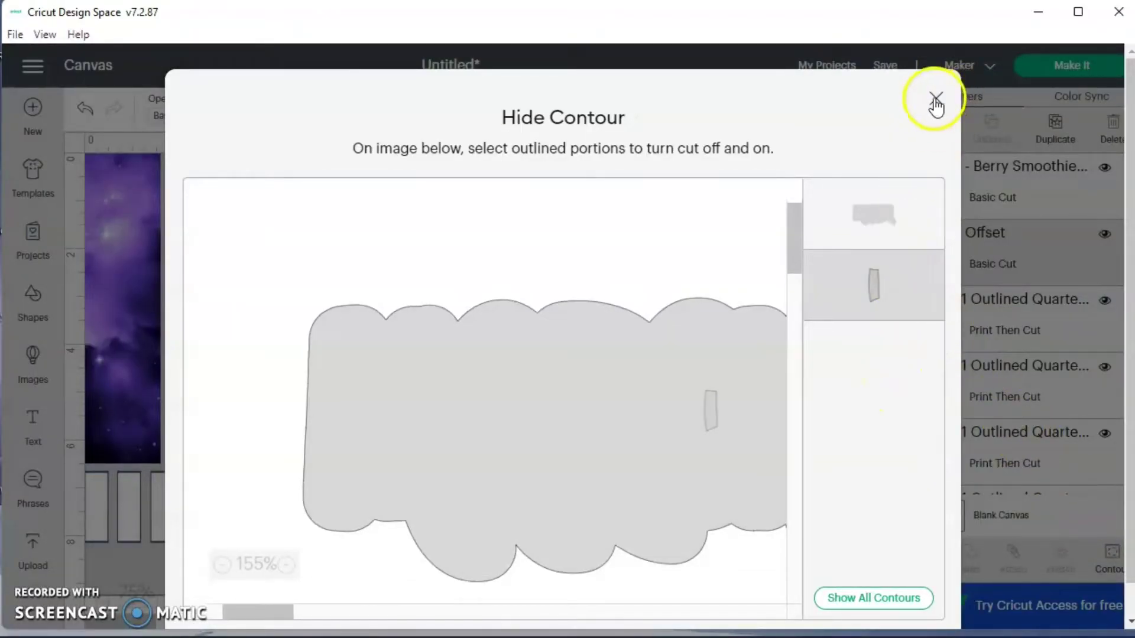
left_click(935, 98)
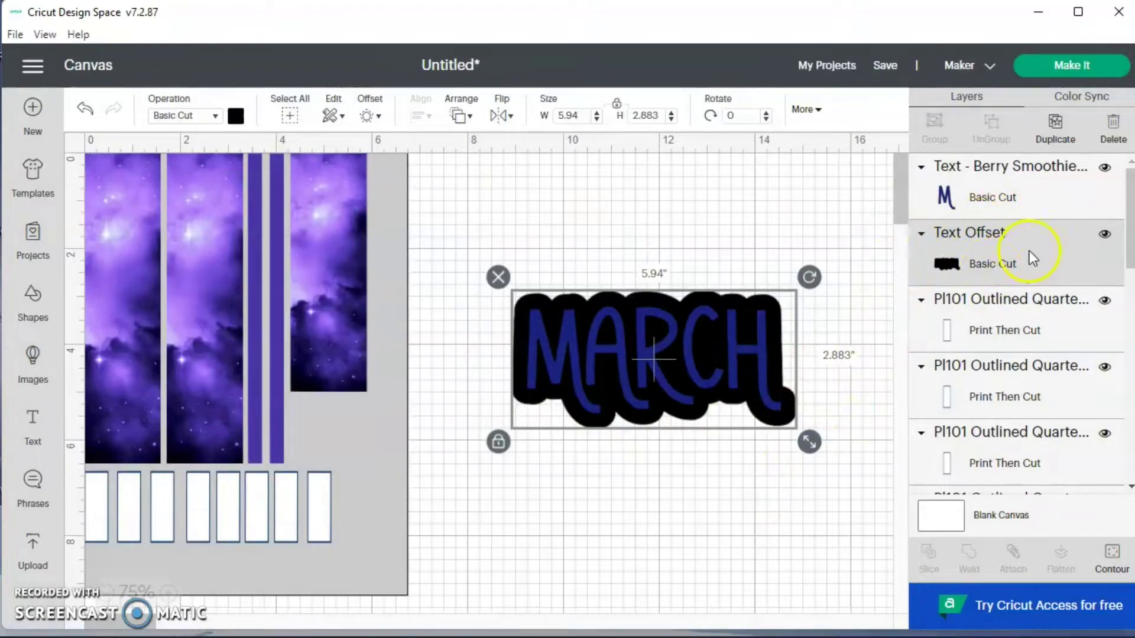
- Recolour the offset white and flatten it together with the march text into one printable image
left_click(236, 117)
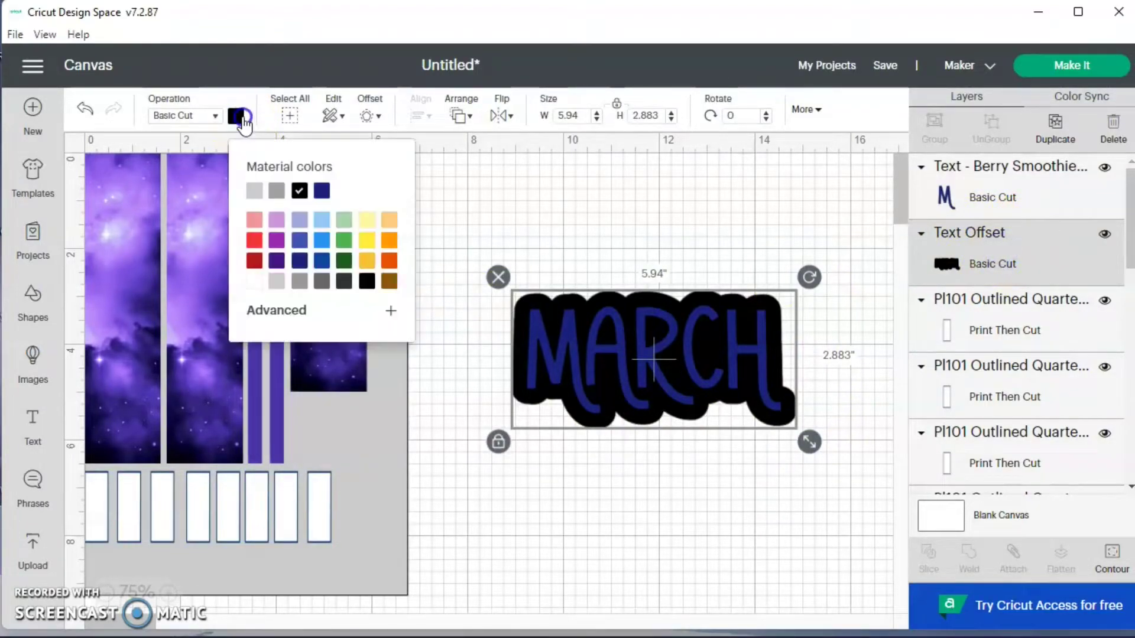
left_click(254, 281)
left_click(519, 488)
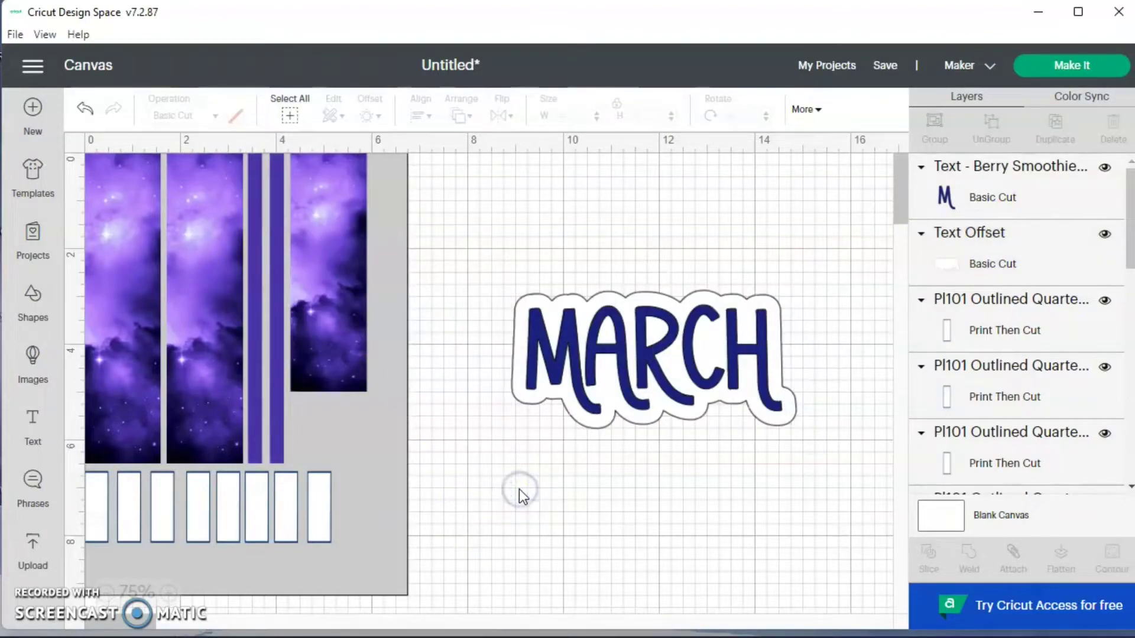
left_click_drag(533, 432, 689, 308)
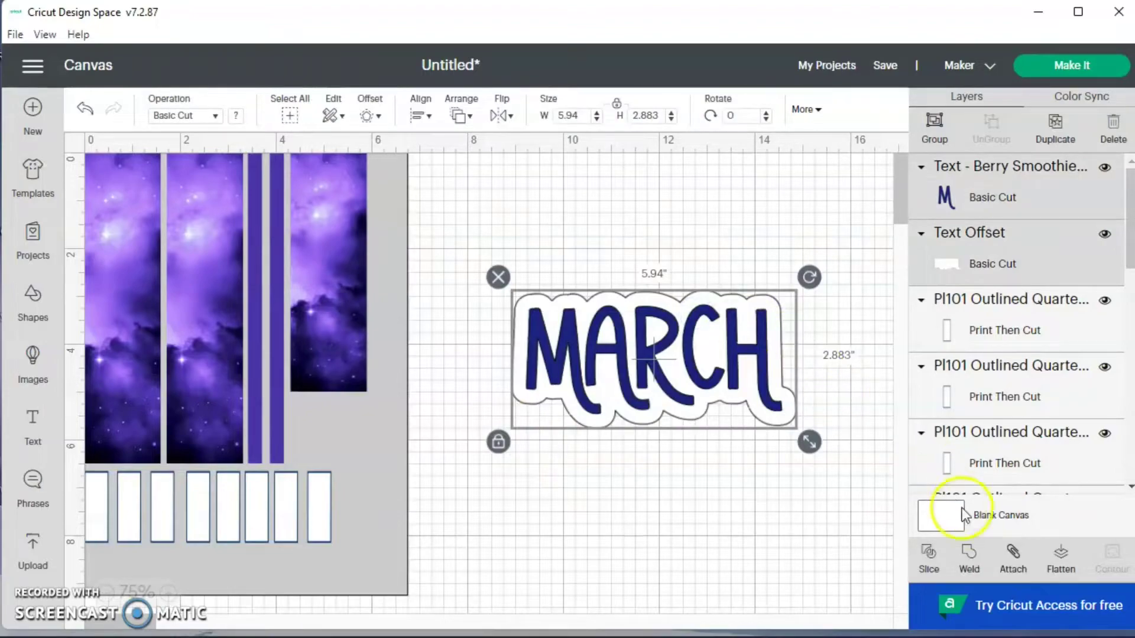
left_click(1057, 550)
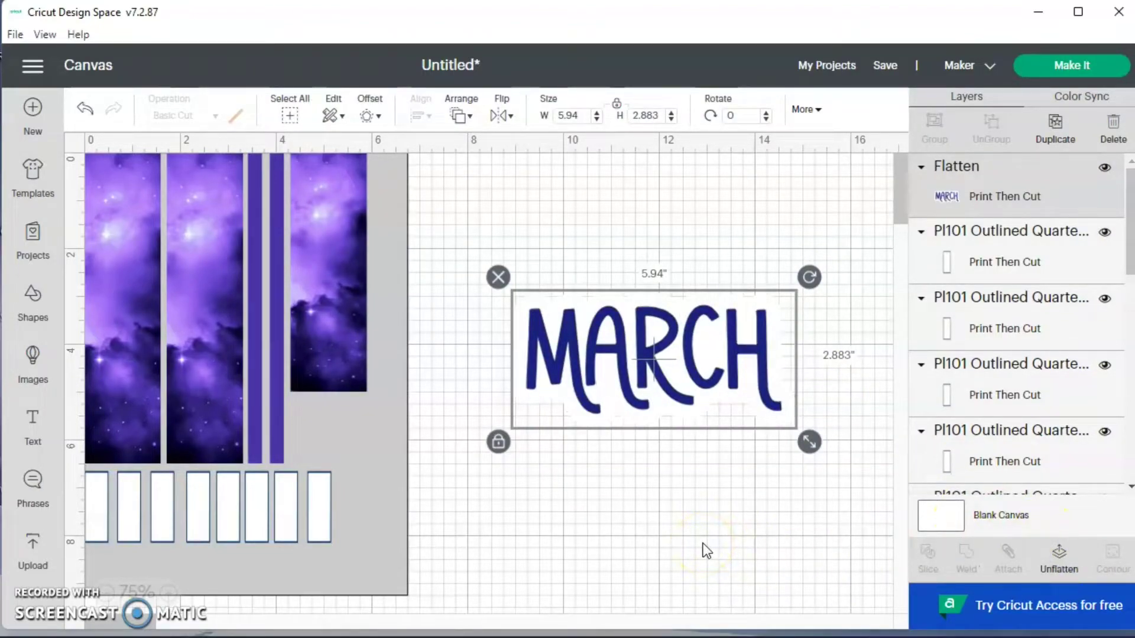
- Shrink the flattened march title, rotate it to about 270 degrees and place it on the first vertical galaxy strip
left_click_drag(809, 442, 724, 367)
left_click_drag(733, 289, 556, 236)
left_click_drag(618, 331, 153, 293)
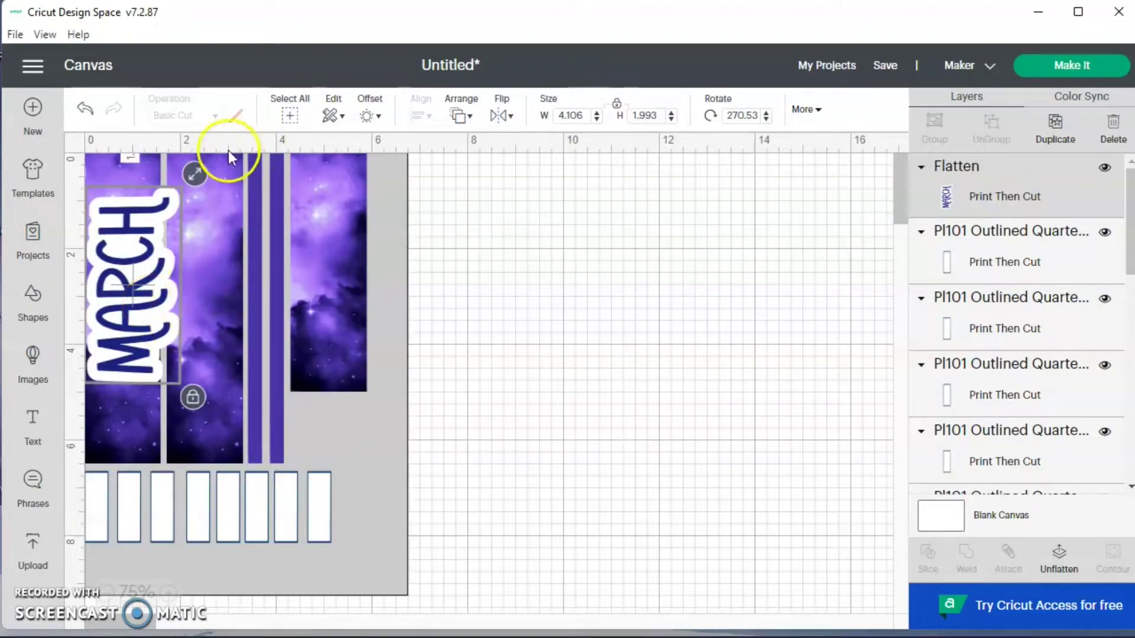
left_click_drag(201, 171, 116, 251)
left_click_drag(119, 335, 126, 300)
left_click(524, 382)
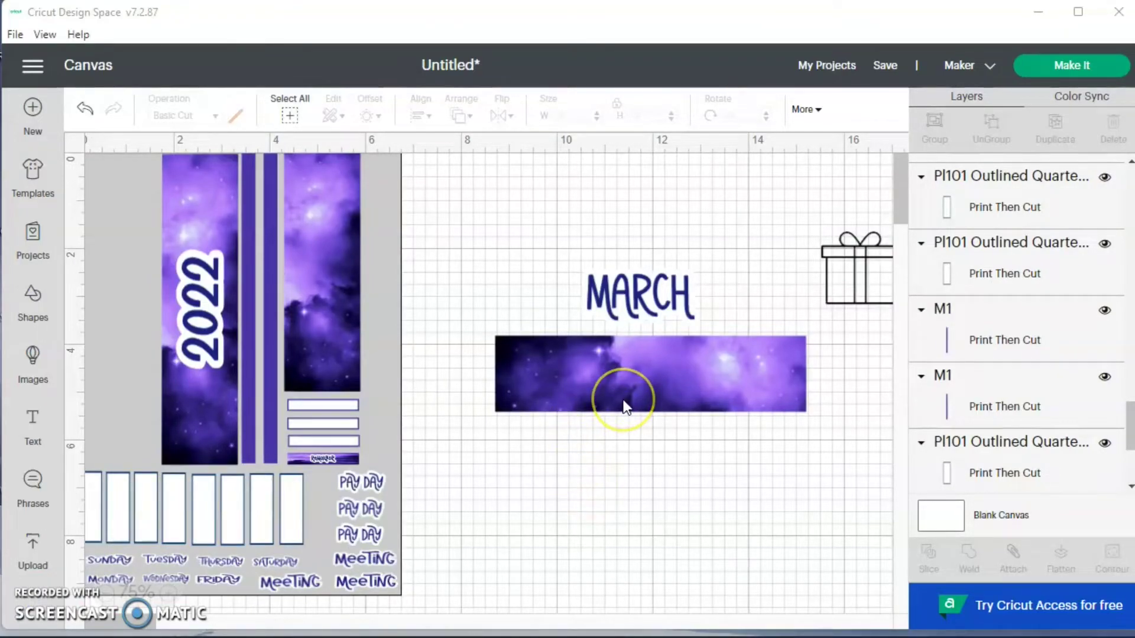
- Centre the march title on the horizontal galaxy strip and flatten the two into one image
left_click(653, 304)
left_click_drag(654, 303, 661, 379)
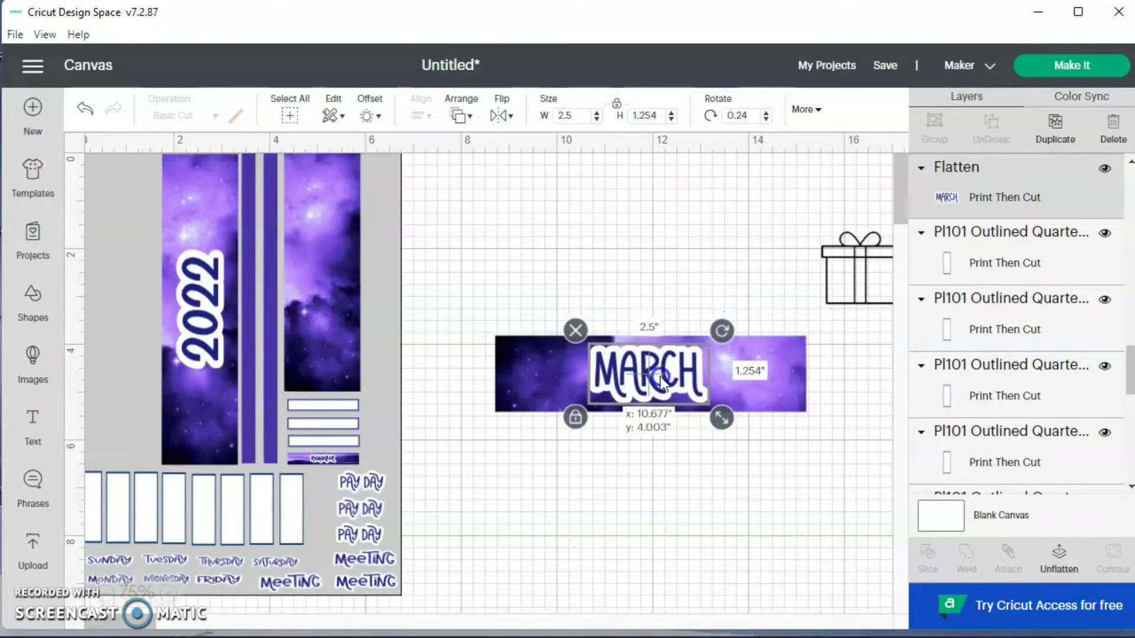
left_click(637, 299)
left_click_drag(580, 311, 629, 394)
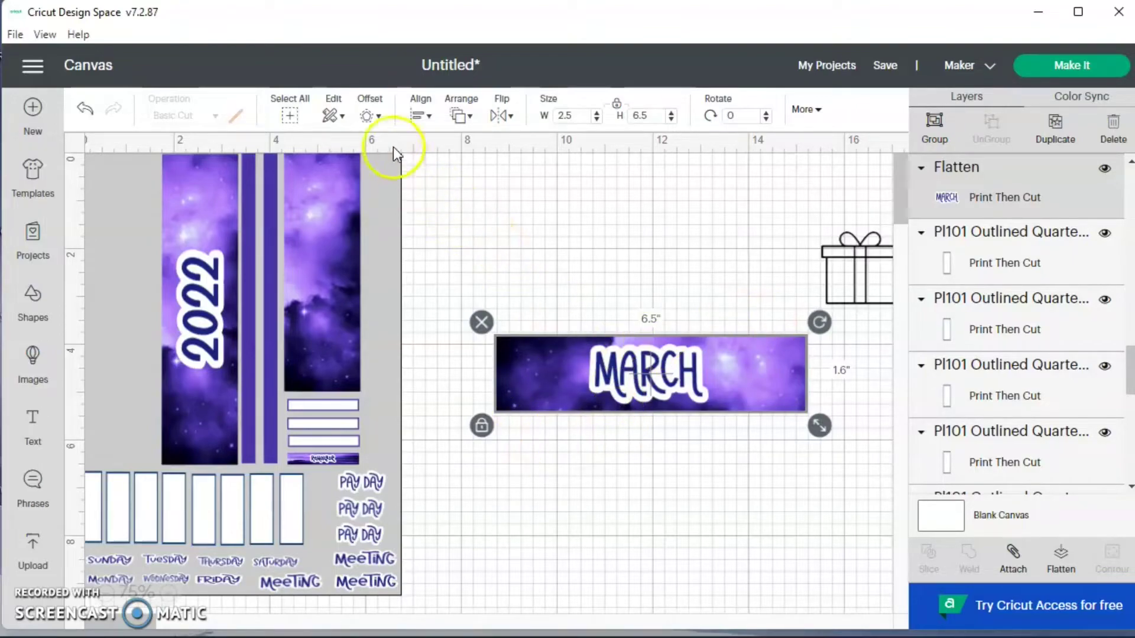
left_click(421, 116)
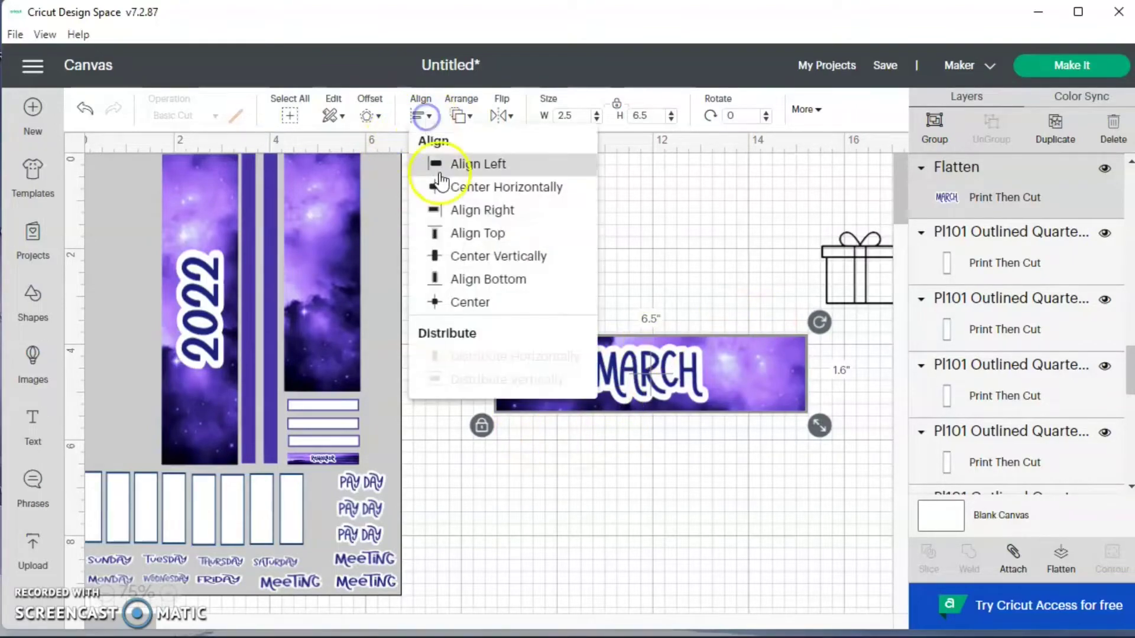
left_click(466, 303)
left_click(585, 222)
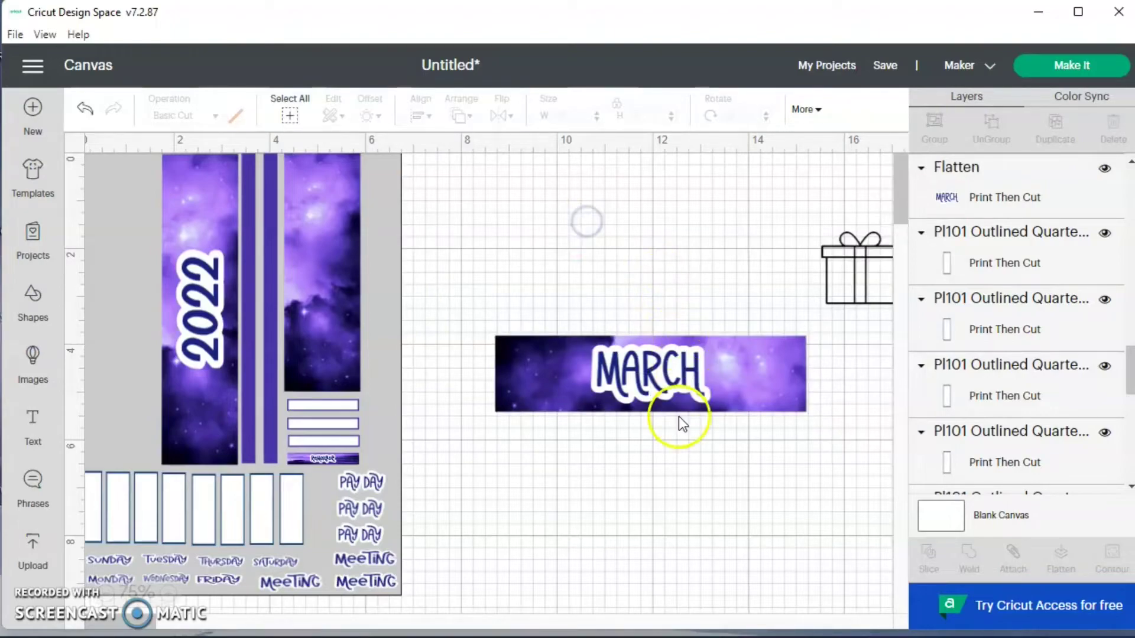
left_click_drag(523, 430, 695, 332)
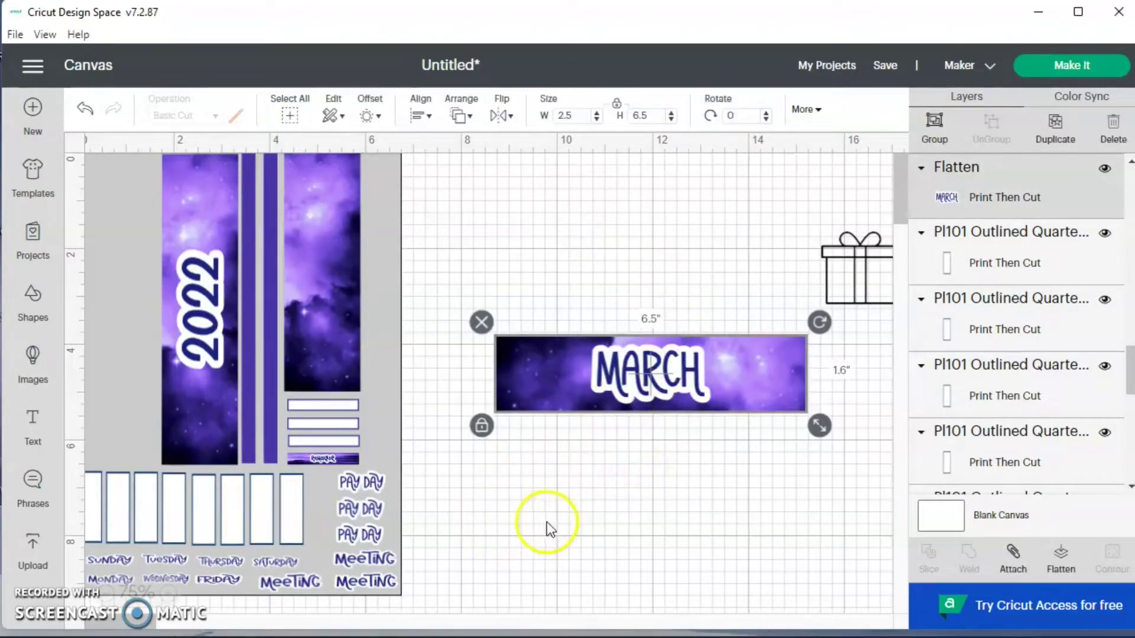
left_click(1055, 570)
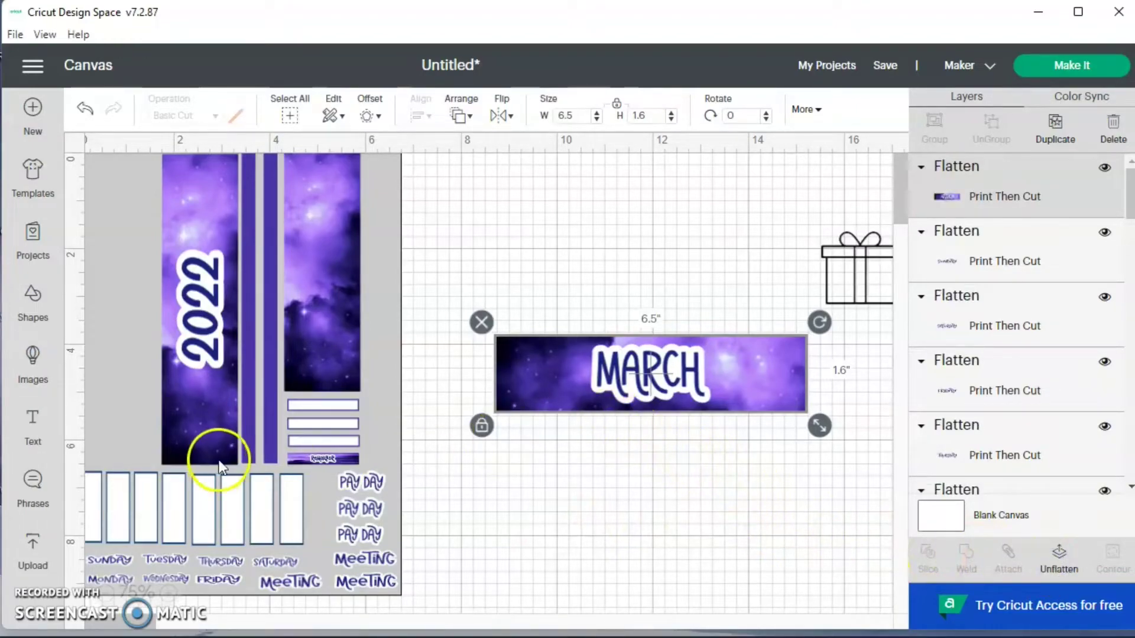
- Rotate the flattened march strip to about 270 degrees and place it on the grey square beside the 2022 strip
left_click(201, 387)
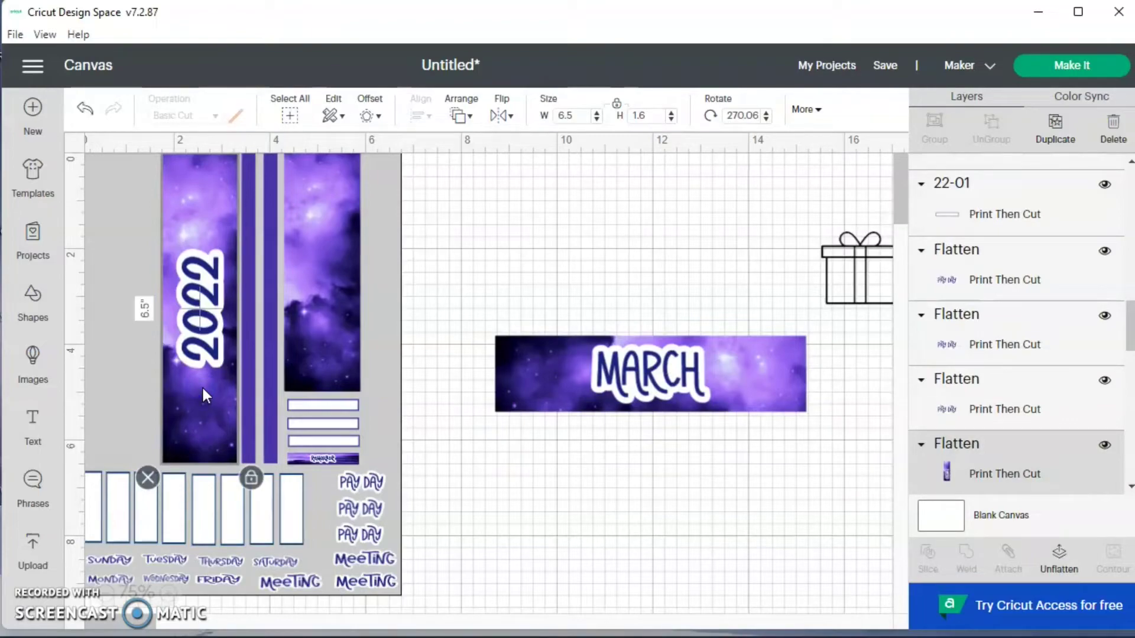
left_click(591, 376)
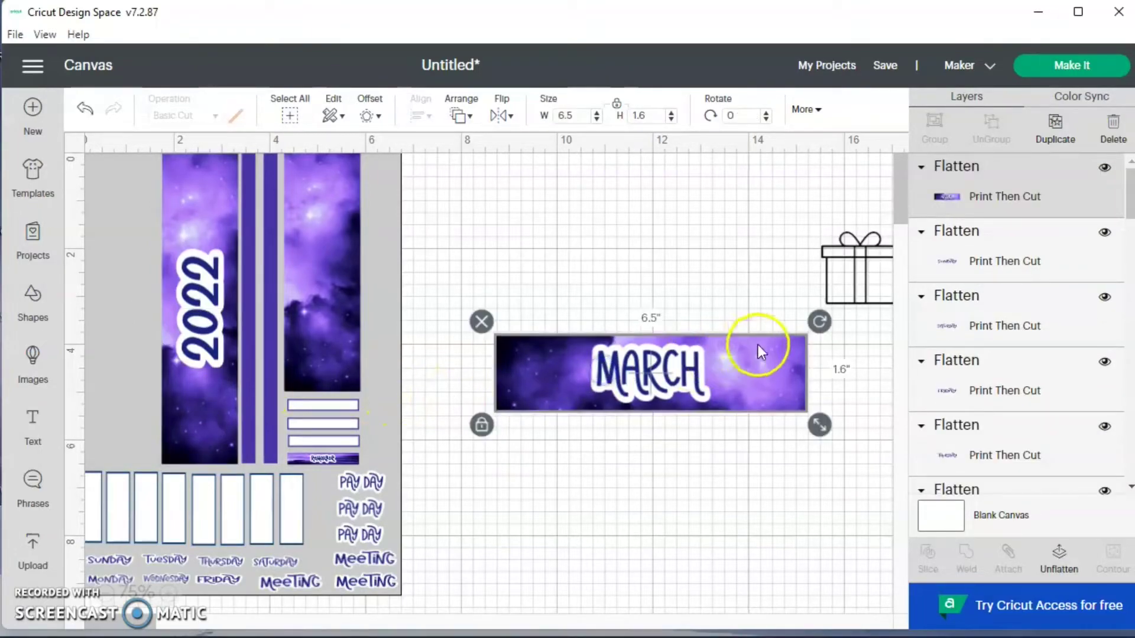
left_click_drag(818, 320, 99, 199)
left_click_drag(127, 298, 128, 296)
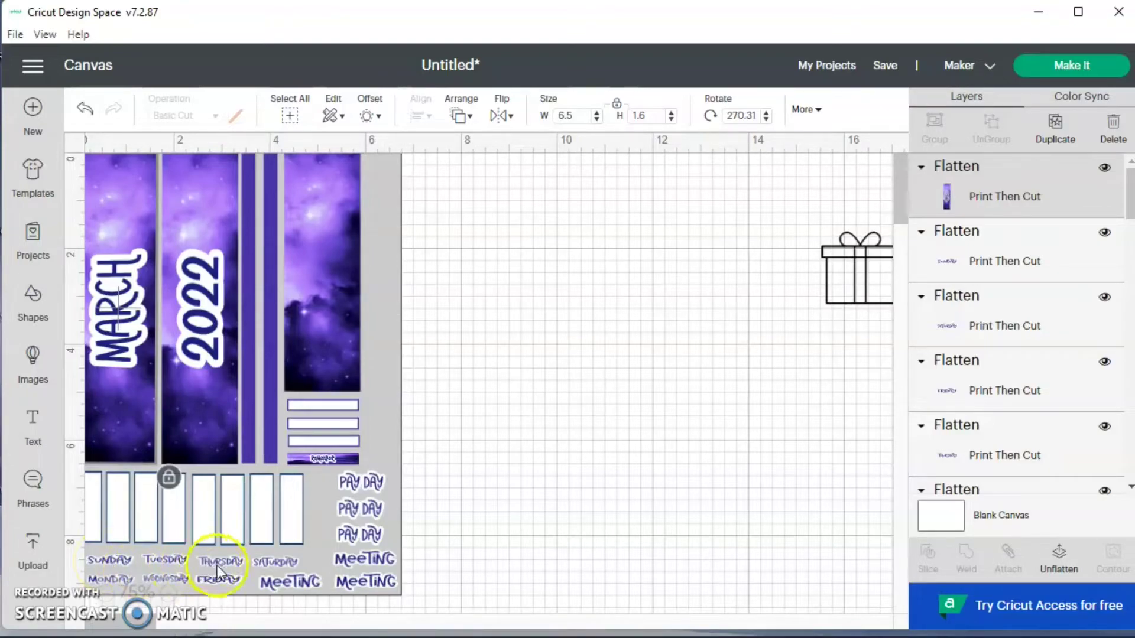
- Move the gift image onto the empty canvas, then add a circle over it and send the circle to the back
left_click_drag(848, 295, 633, 358)
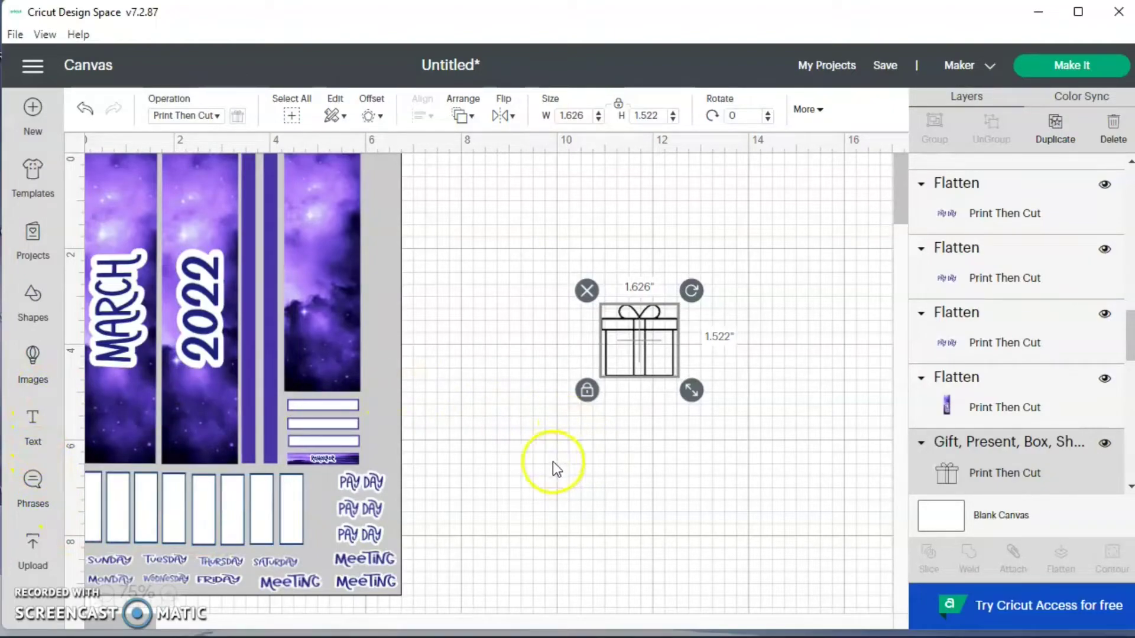
left_click(31, 298)
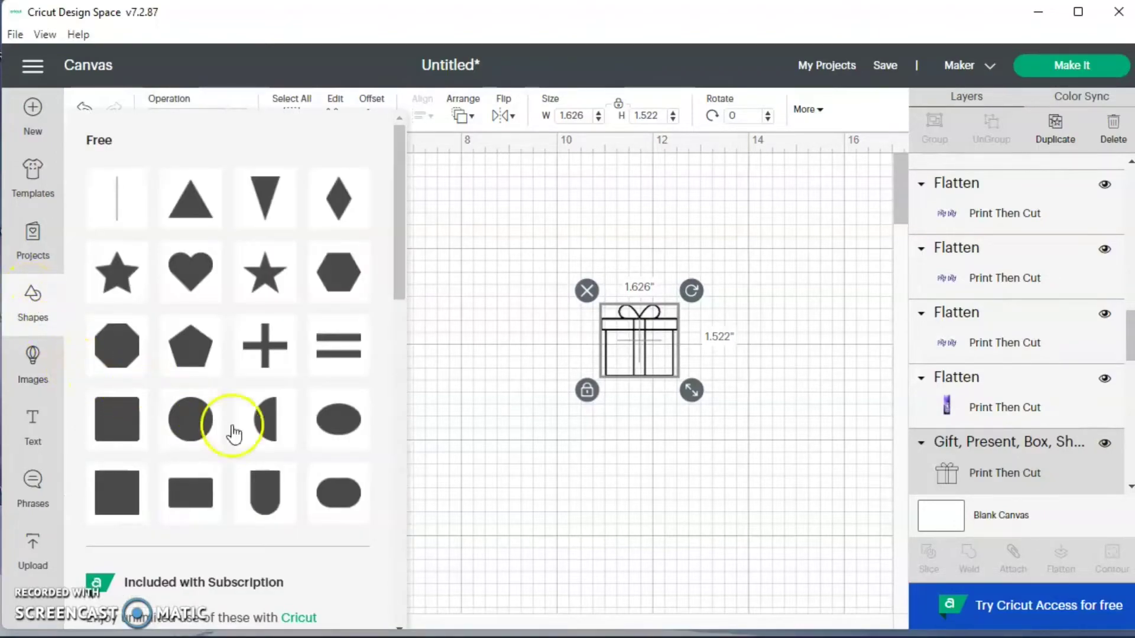
left_click(190, 417)
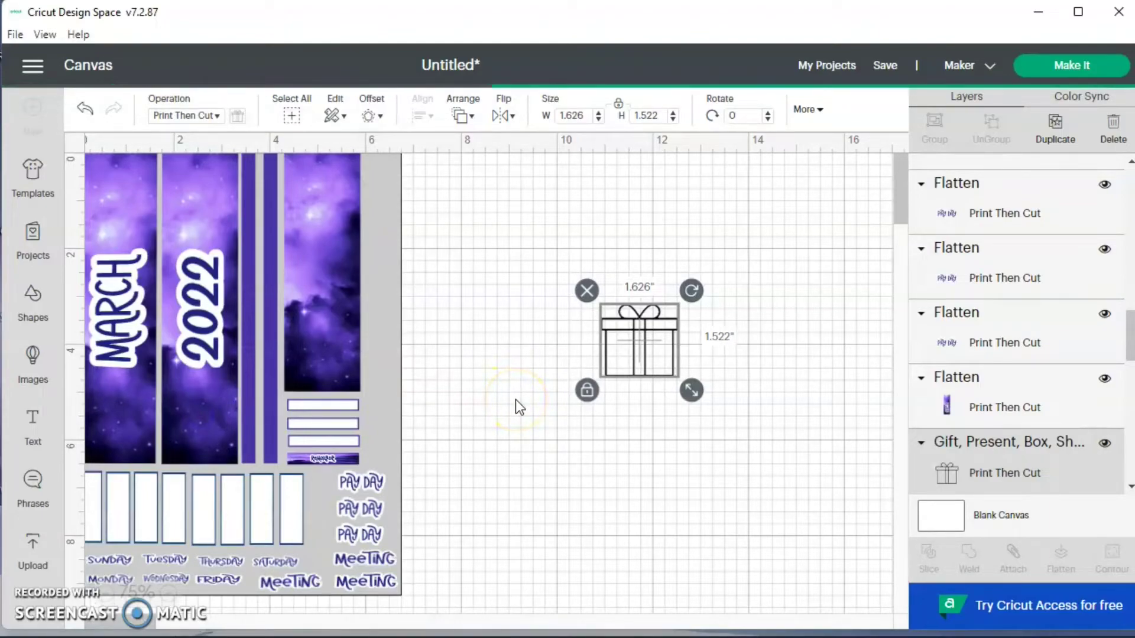
left_click_drag(175, 236, 655, 350)
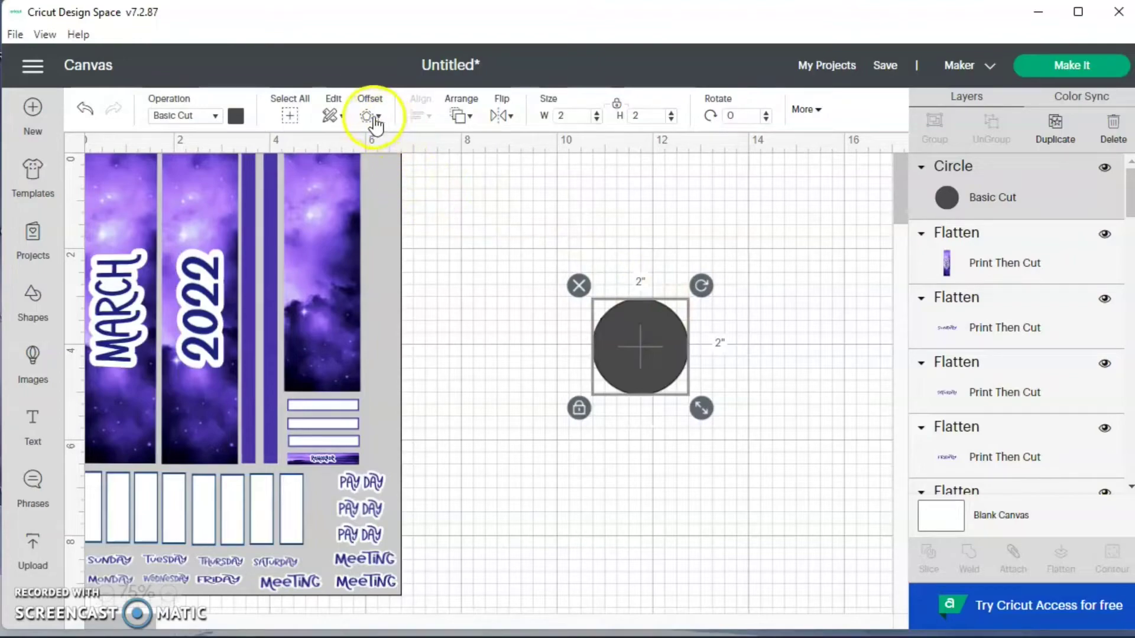
left_click(465, 117)
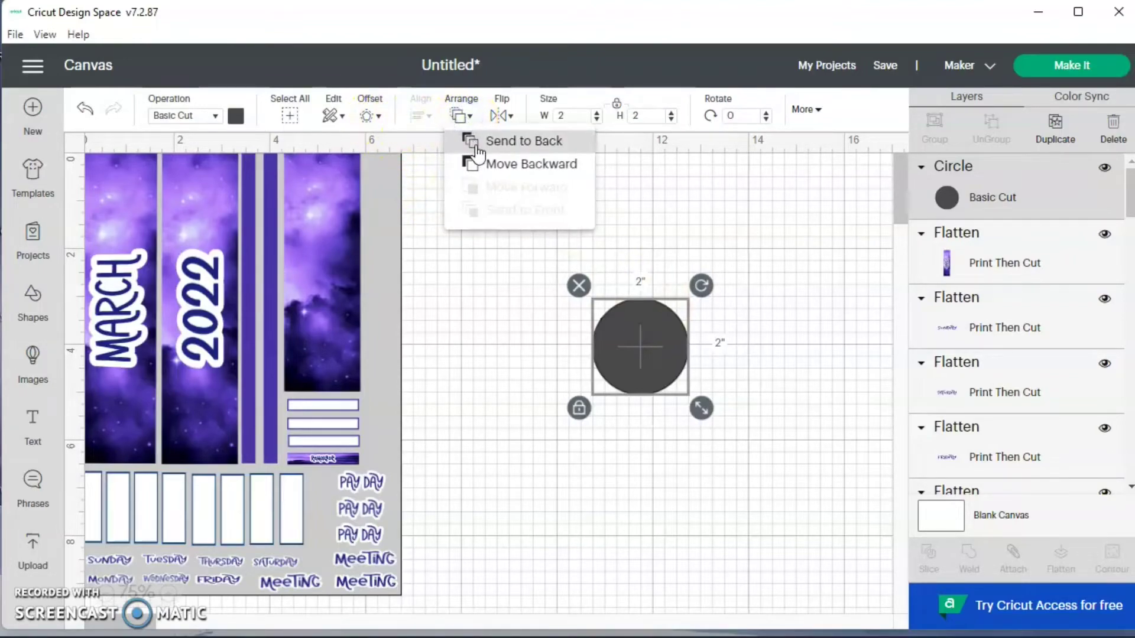
left_click(471, 141)
- Shrink the gift image to about 1.15 by 1.08 inches and move it off the circle, above its edge
left_click(644, 363)
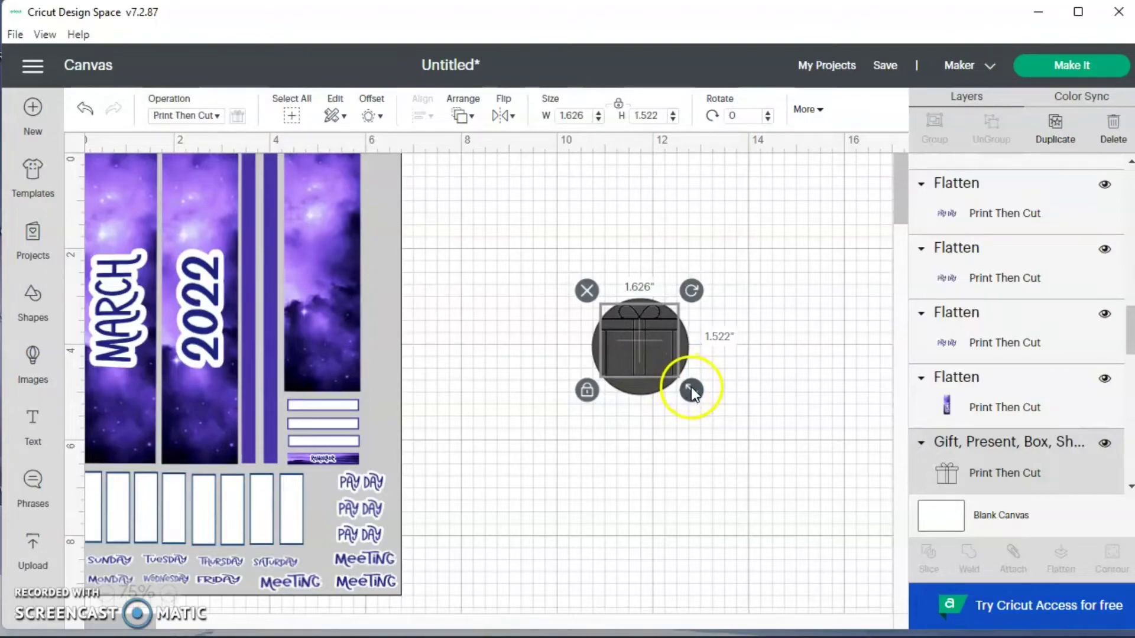
left_click_drag(689, 390, 648, 348)
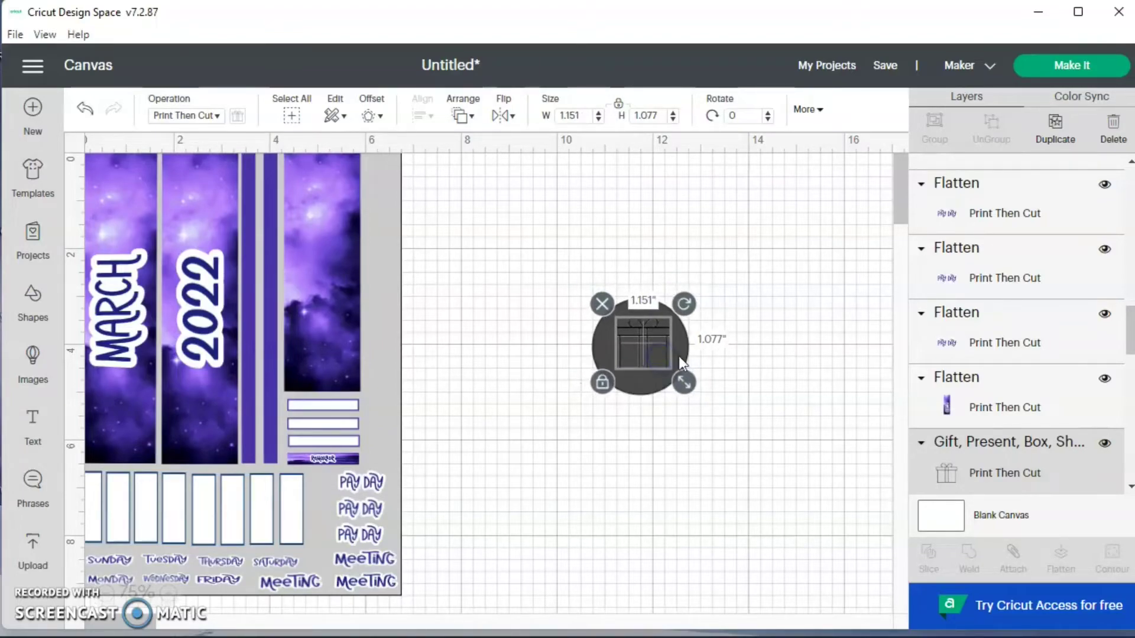
left_click_drag(654, 353, 718, 293)
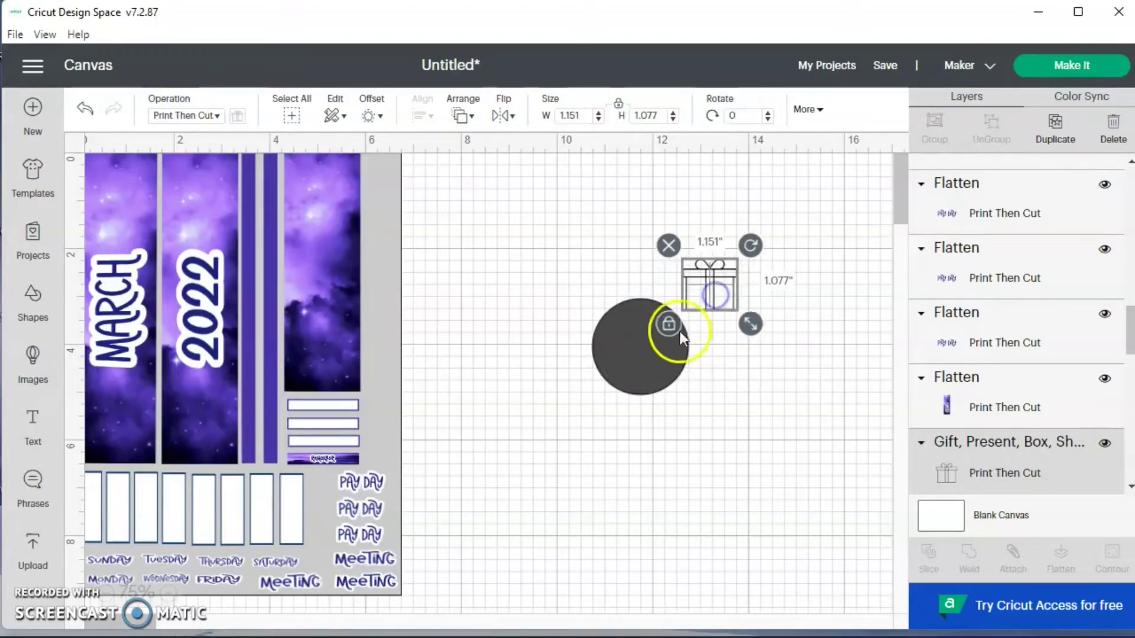
- Move the circle clear of the gift image, try it in navy blue, and place the gift image over it
left_click_drag(642, 354, 612, 372)
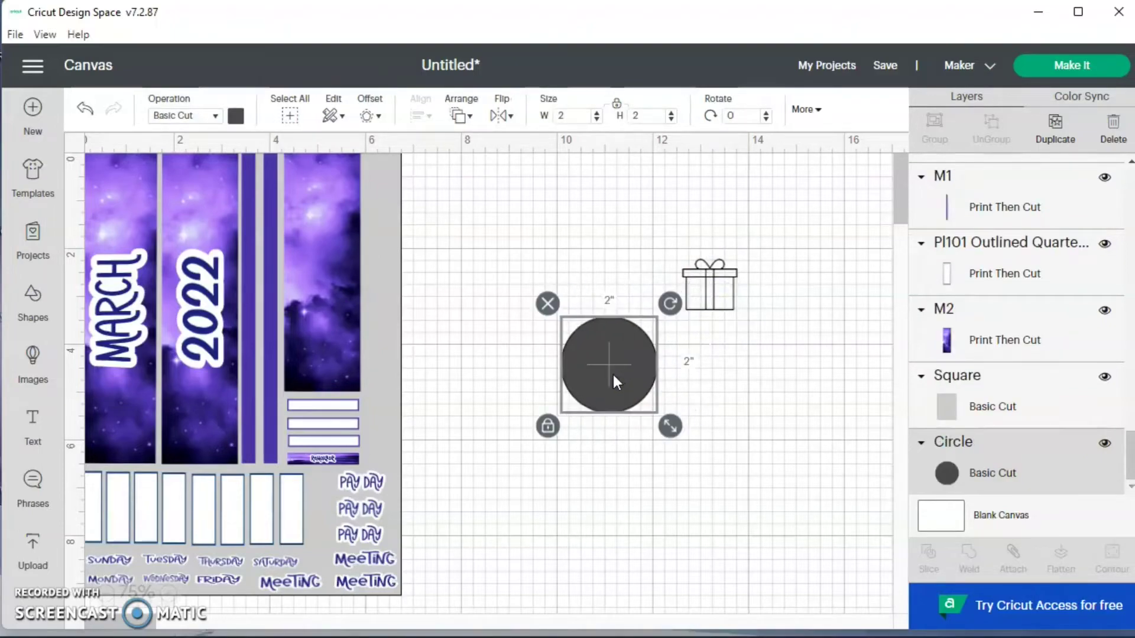
left_click(238, 117)
left_click(323, 190)
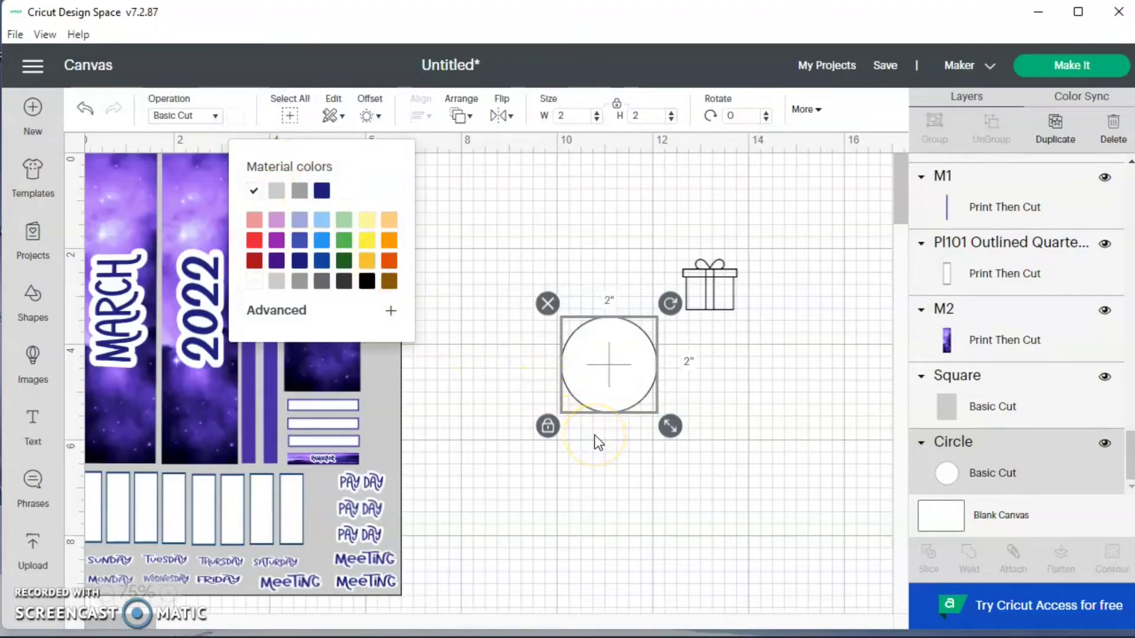
left_click(324, 190)
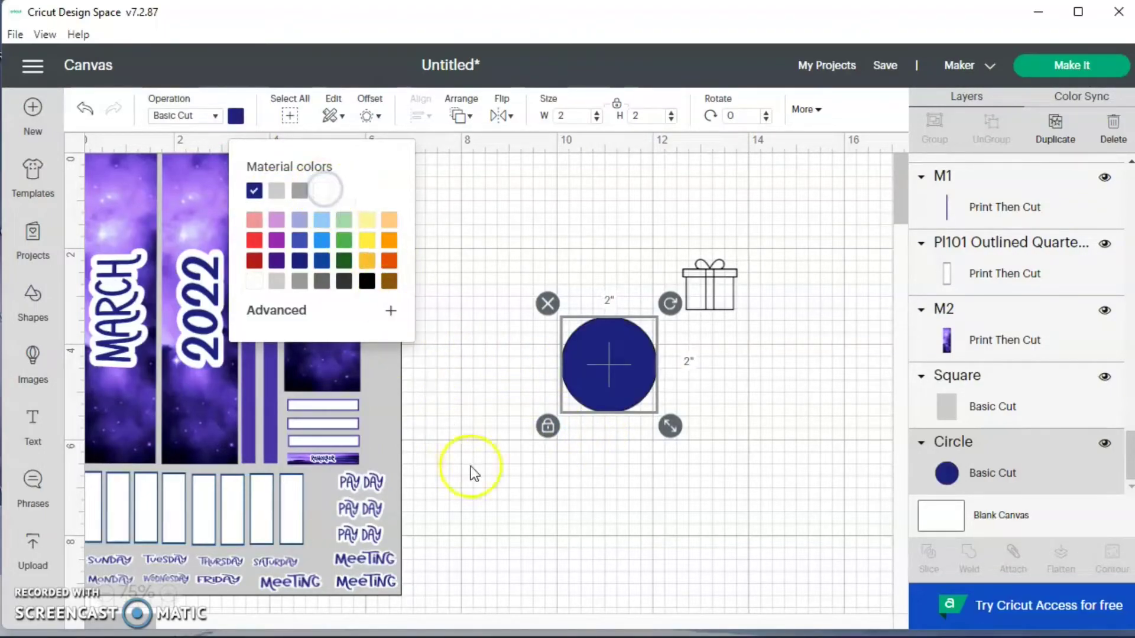
left_click_drag(708, 286, 610, 362)
left_click(765, 331)
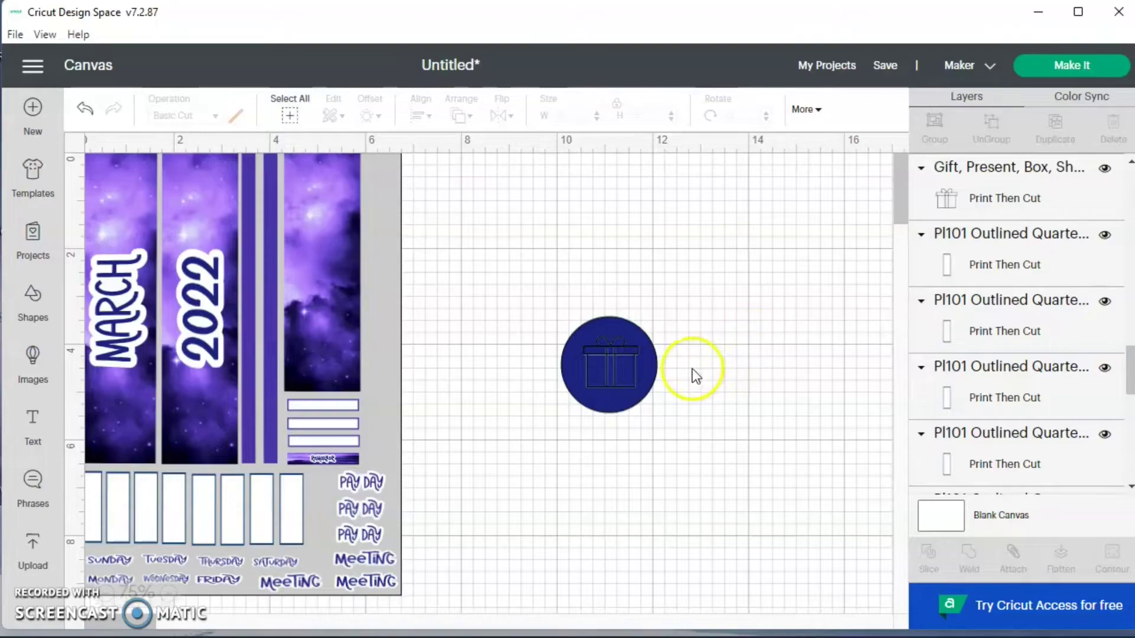
- Recolour the circle behind the gift image white
left_click(633, 398)
left_click(236, 116)
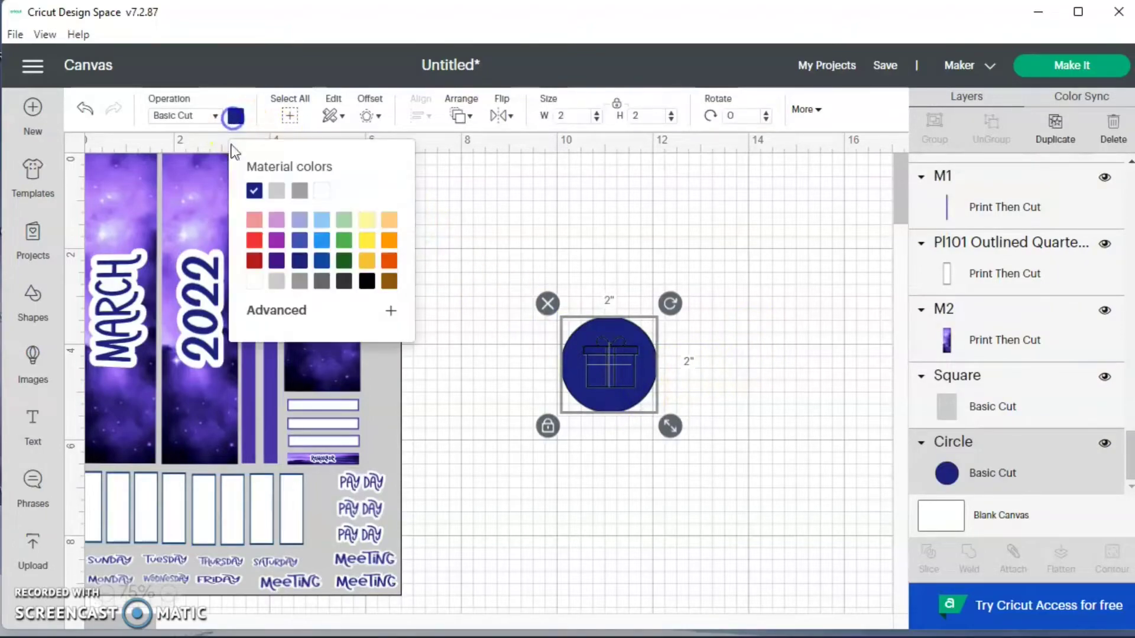
left_click(322, 190)
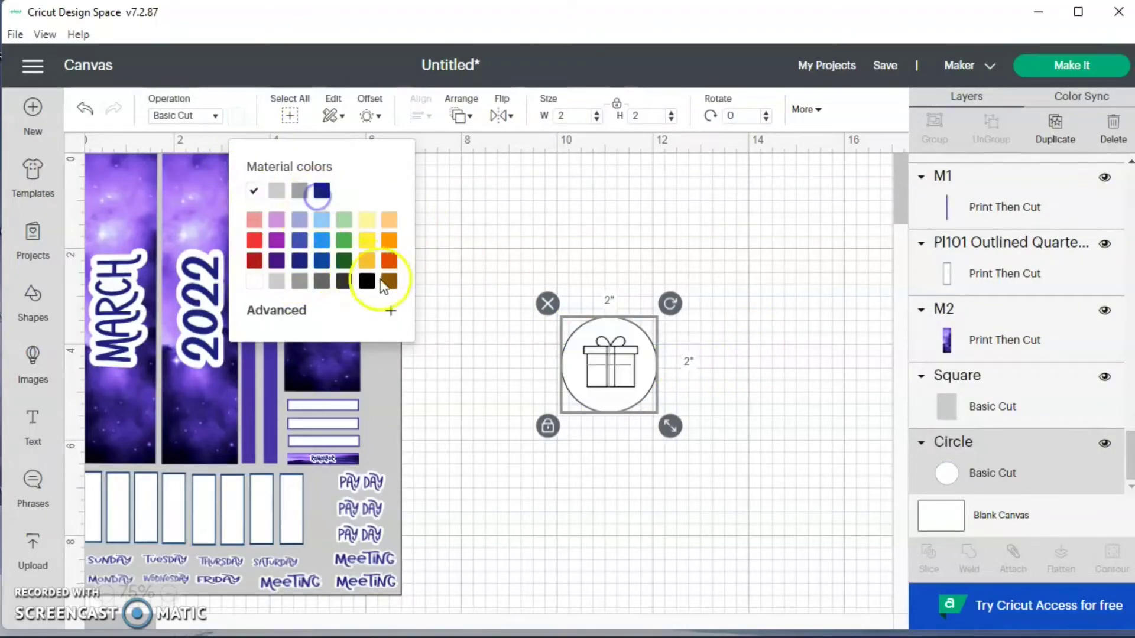
- Shrink the gift image to about 0.7 by 0.65 inches and the circle to about 1.22 inches, with the gift inside the circle
left_click(596, 381)
left_click_drag(596, 382, 714, 278)
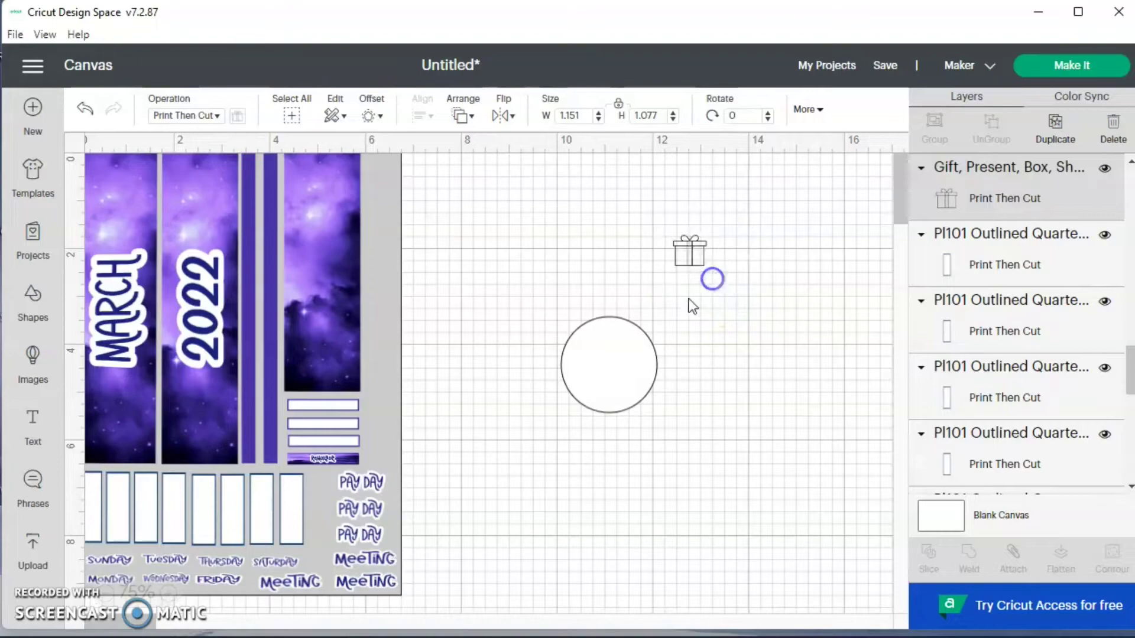
left_click(609, 363)
left_click_drag(669, 426, 631, 390)
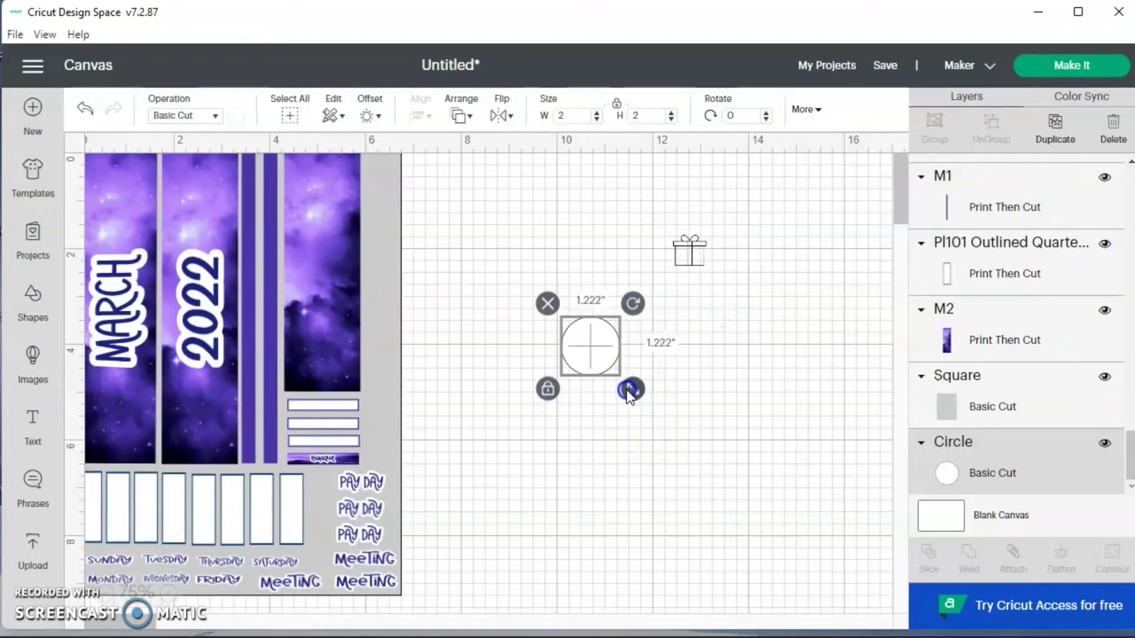
left_click_drag(689, 253, 590, 356)
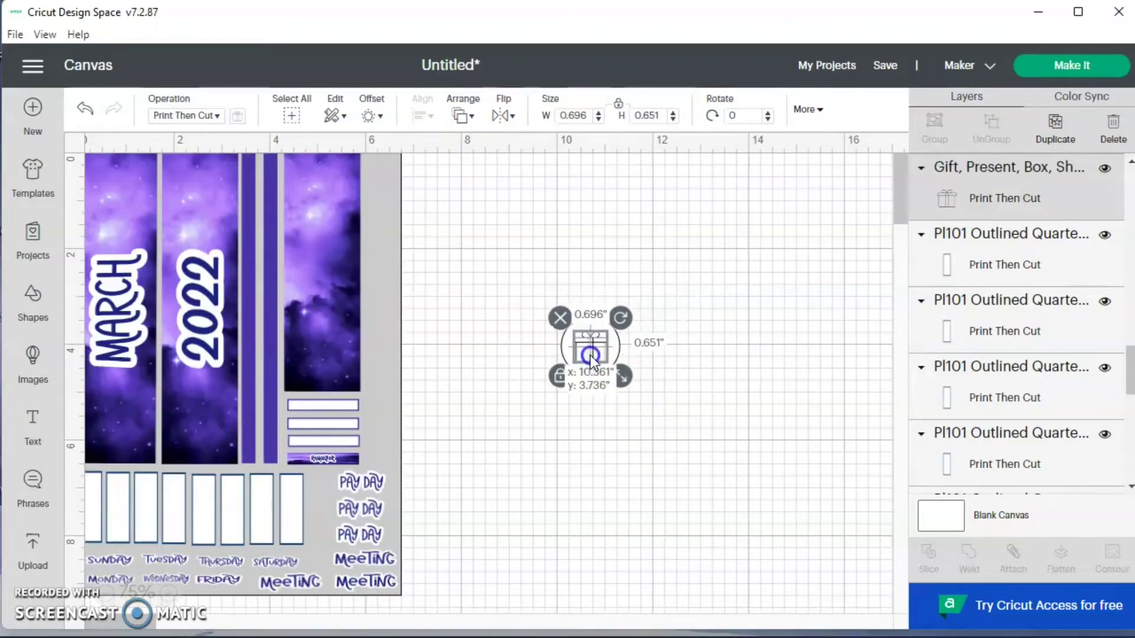
left_click(667, 402)
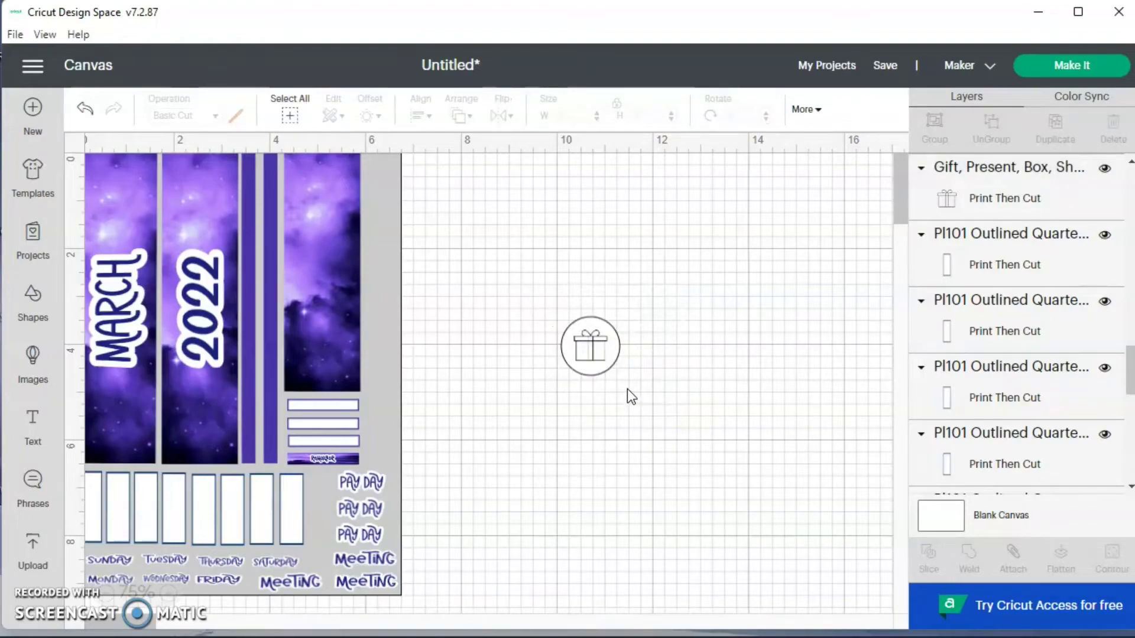
- Centre the gift image and the circle on each other and flatten them into one image
left_click(611, 404)
left_click_drag(607, 401, 609, 327)
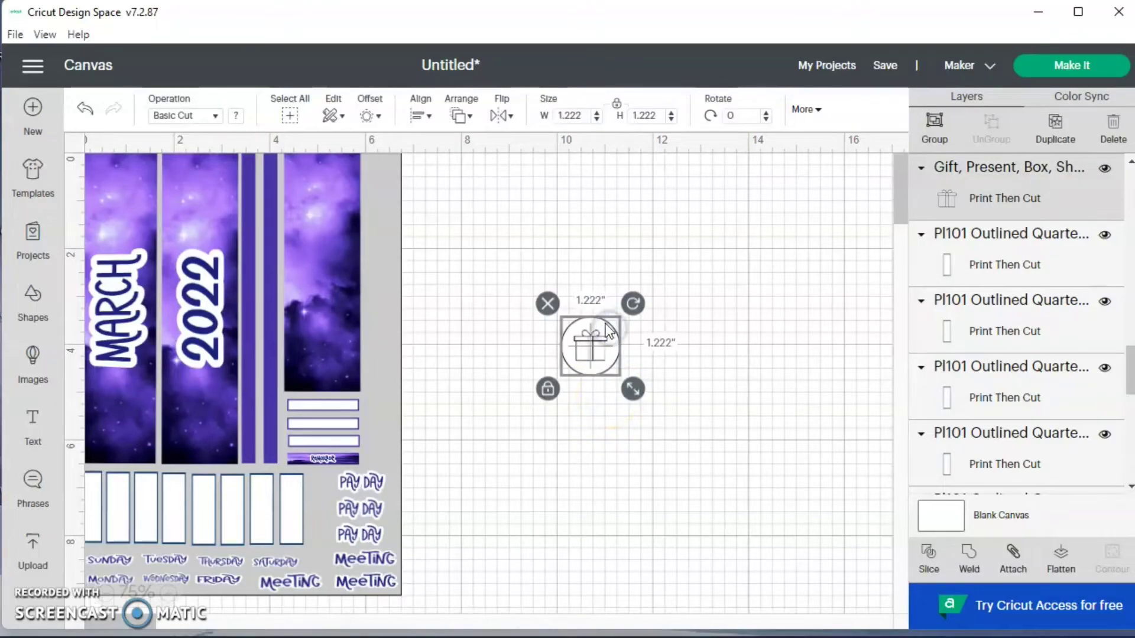
left_click(421, 116)
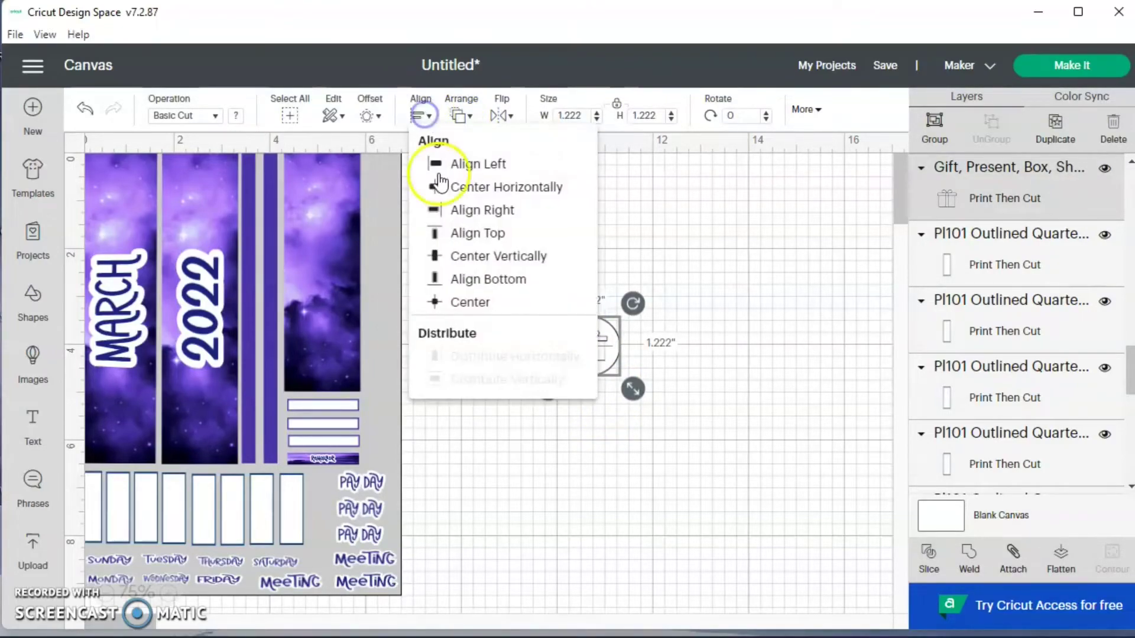
left_click(467, 301)
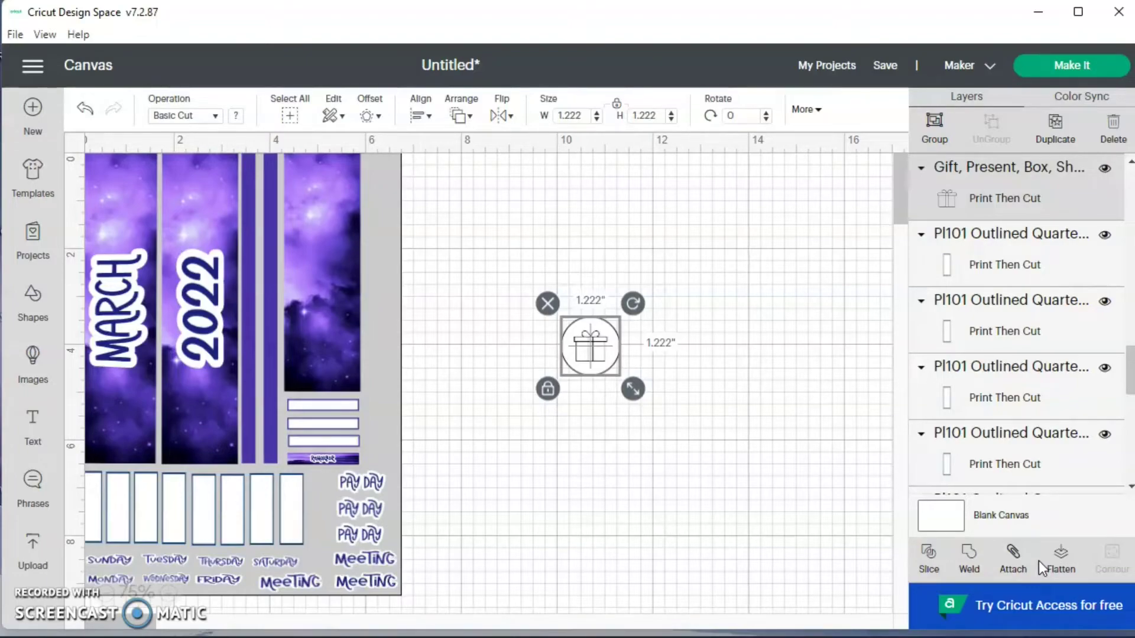
left_click(964, 497)
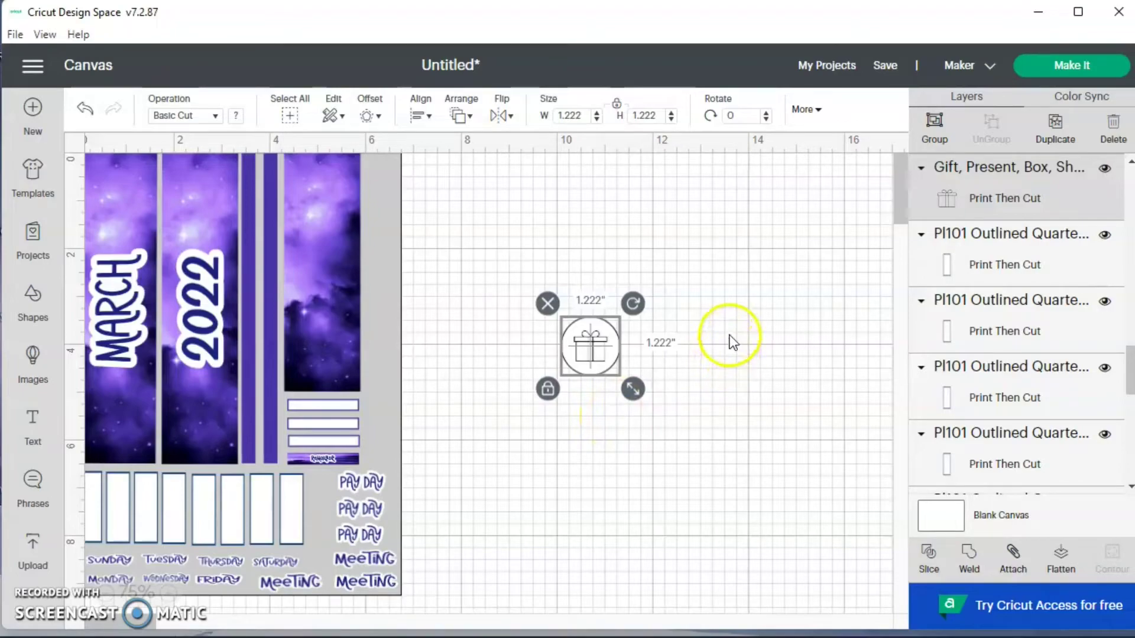
left_click(1062, 566)
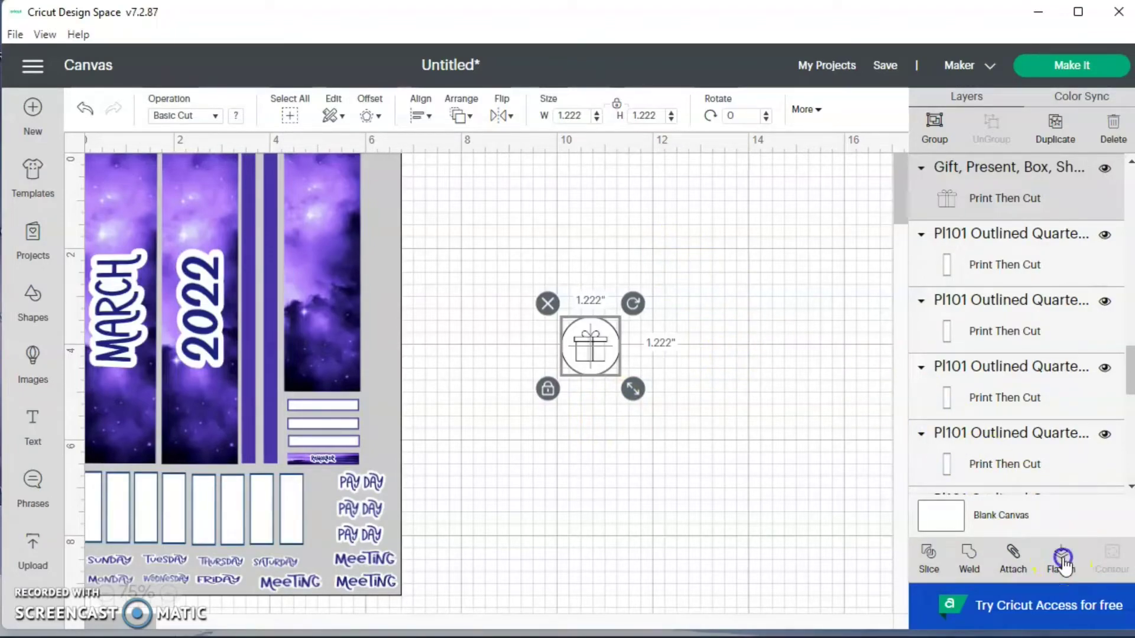
left_click(652, 467)
- Set the flattened gift sticker's width to 0.4 inches with proportions locked
left_click(589, 350)
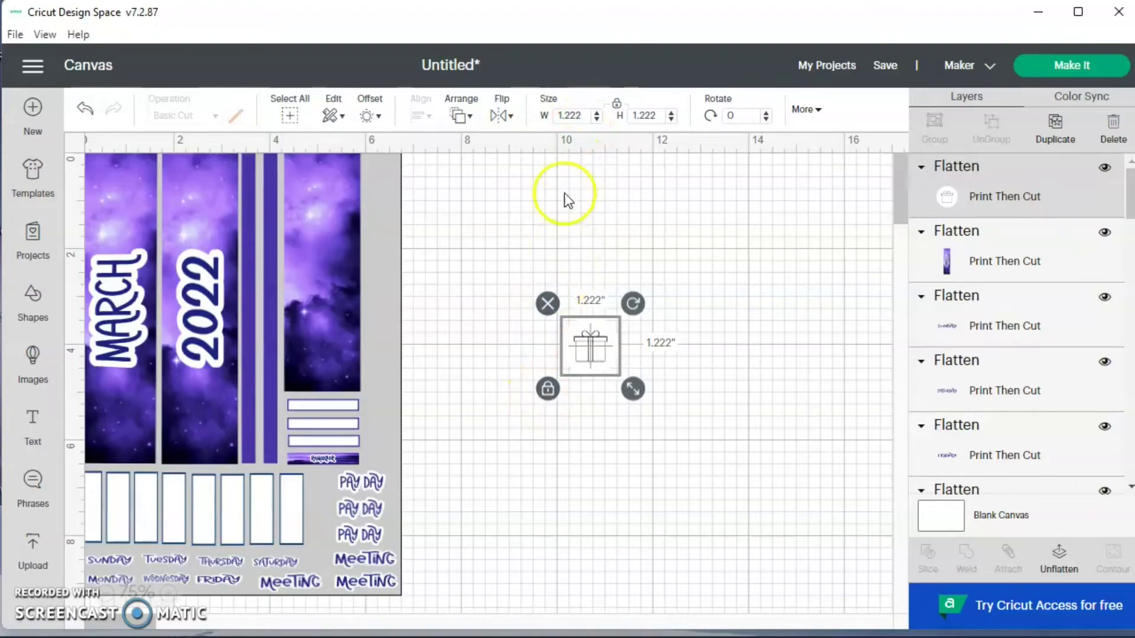
left_click(573, 115)
key("BackSpace")
type(".4")
key("Return")
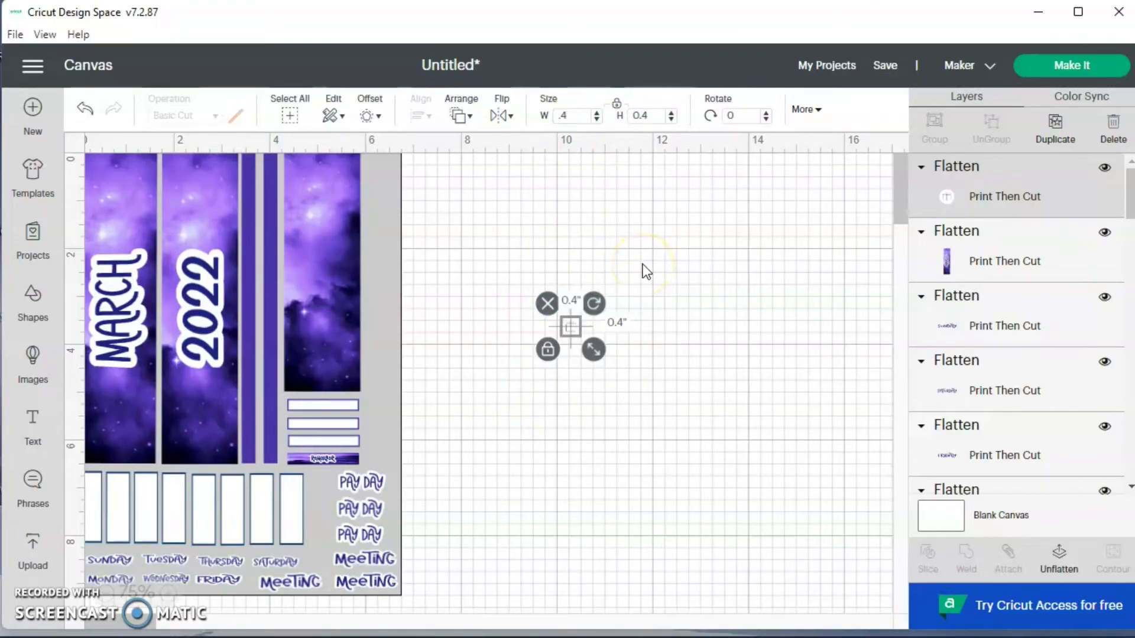
- Try enlarging the gift sticker to about 0.64 inches and undo the resize
left_click(612, 359)
left_click(566, 328)
left_click(594, 355)
left_click_drag(599, 361, 609, 370)
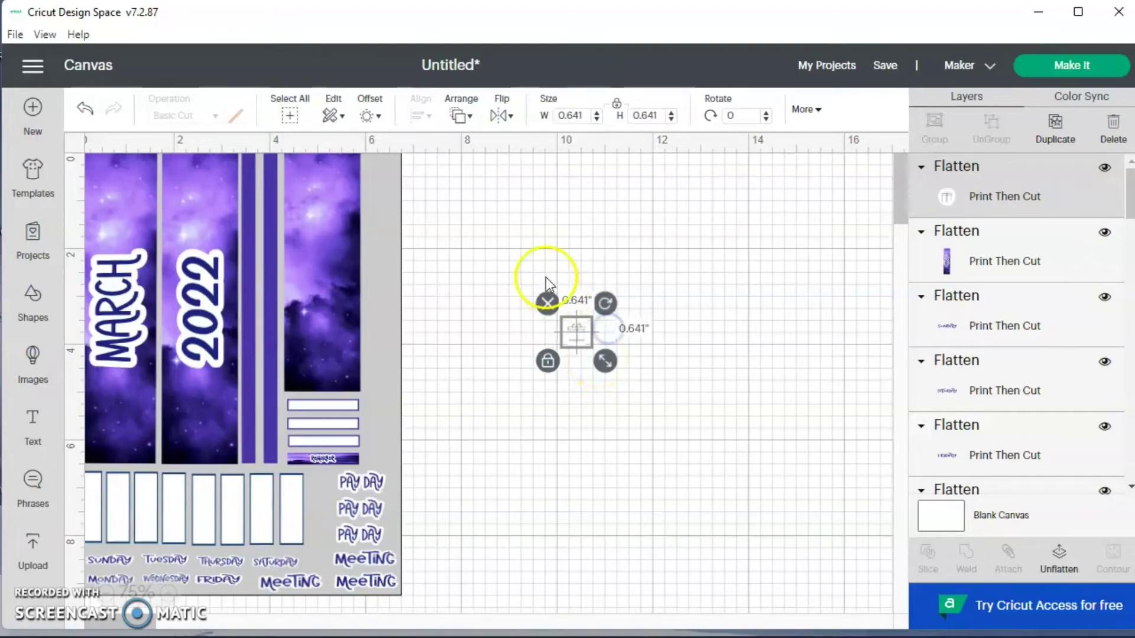
left_click(85, 108)
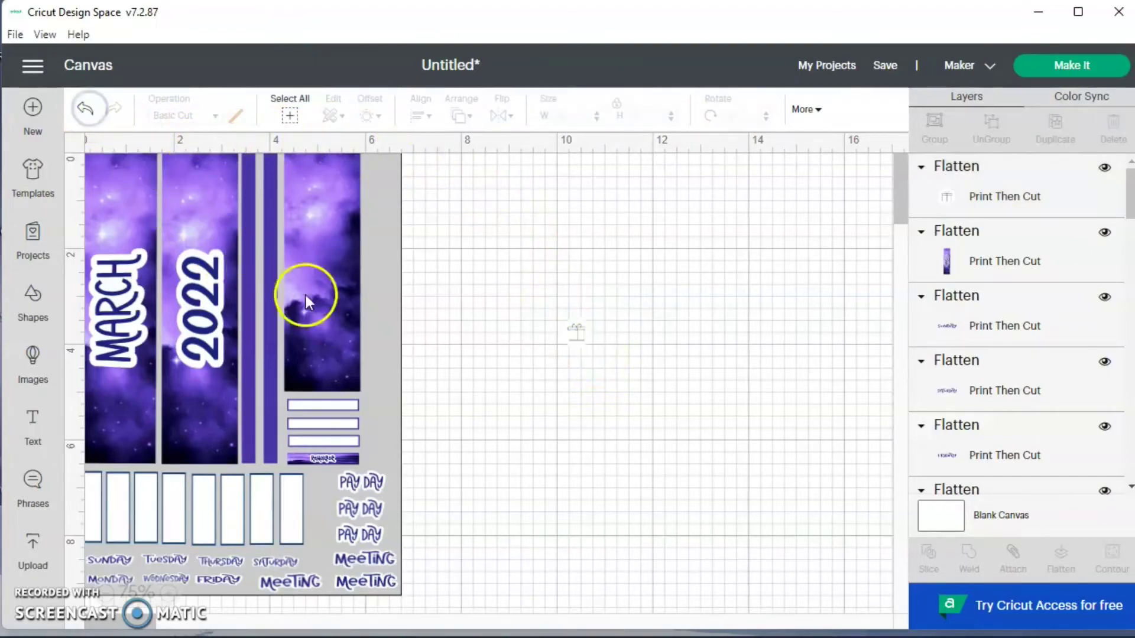
- Reposition the small gift sticker on the empty canvas area beside the sheet
left_click(581, 333)
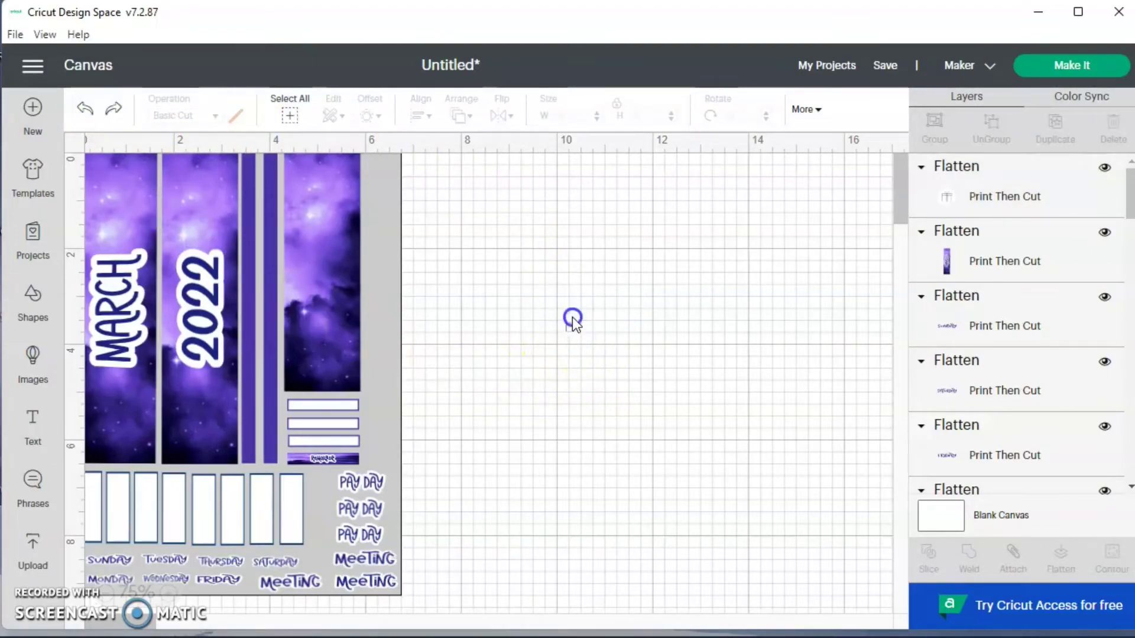
left_click(572, 324)
left_click_drag(593, 301, 522, 281)
left_click_drag(571, 324, 712, 431)
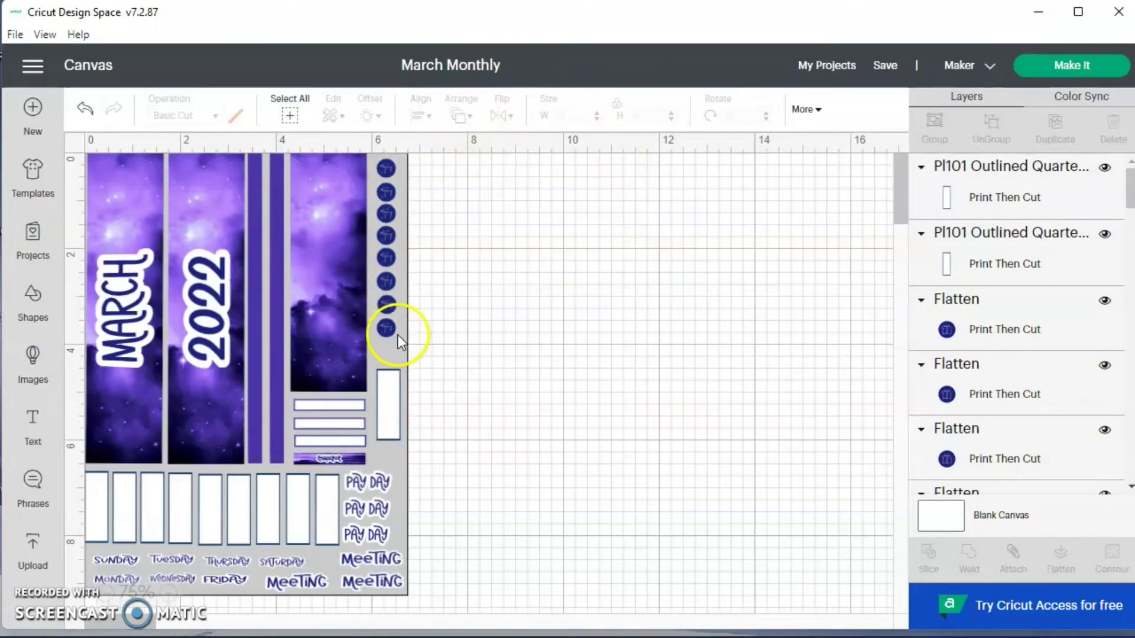
- Inspect the column of gift circles, the frames and the label stickers on the sheet up close
left_click(168, 595)
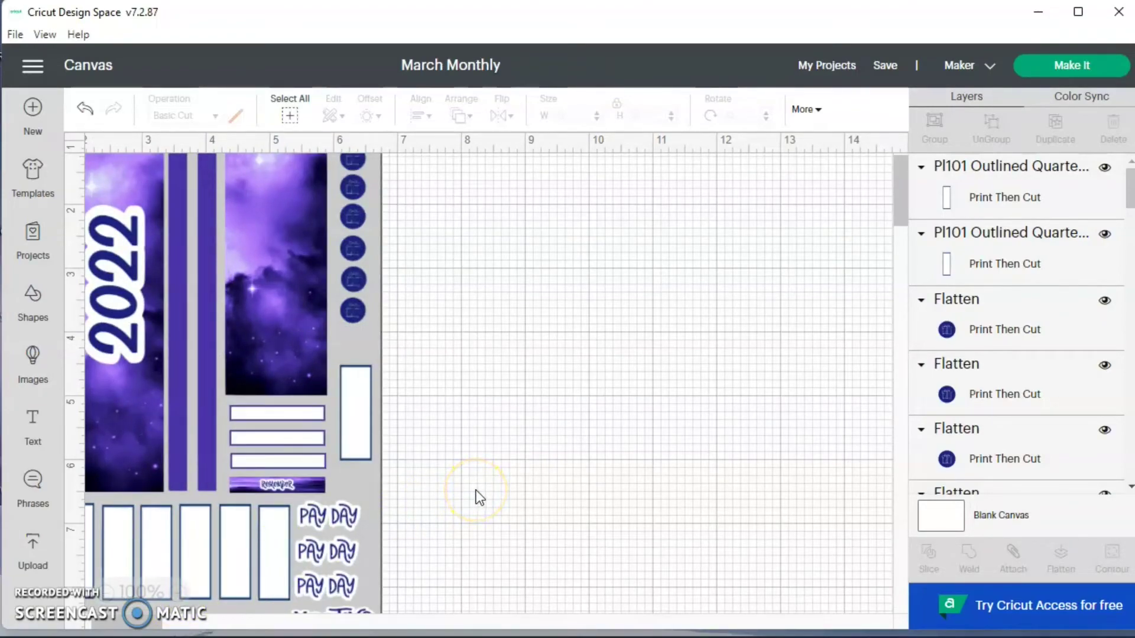
left_click(175, 592)
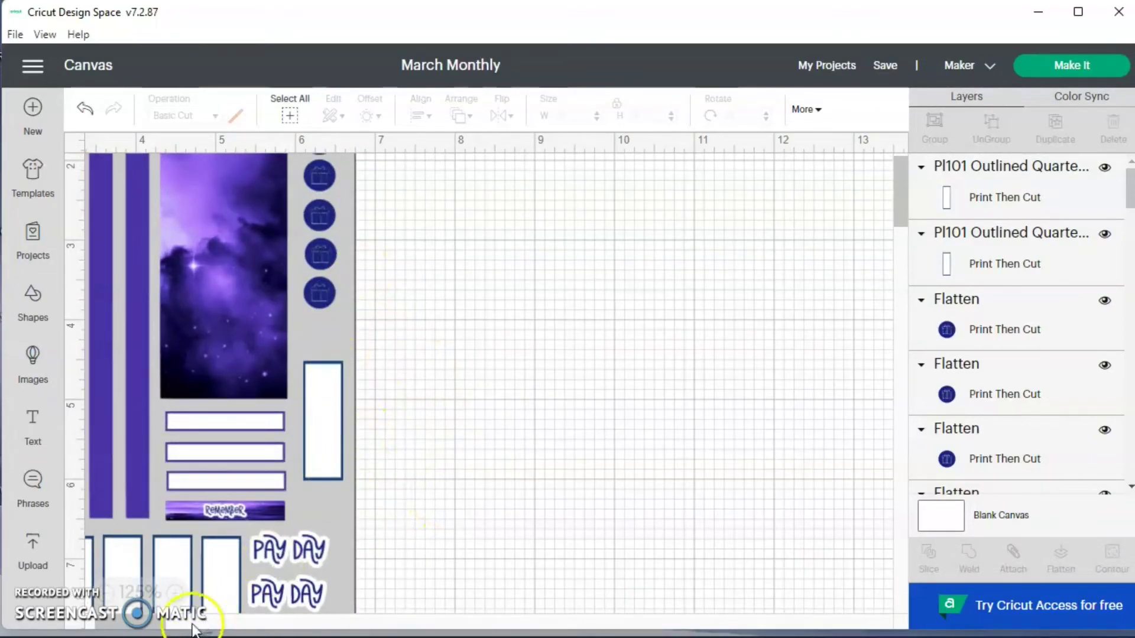
left_click(106, 594)
left_click(106, 594)
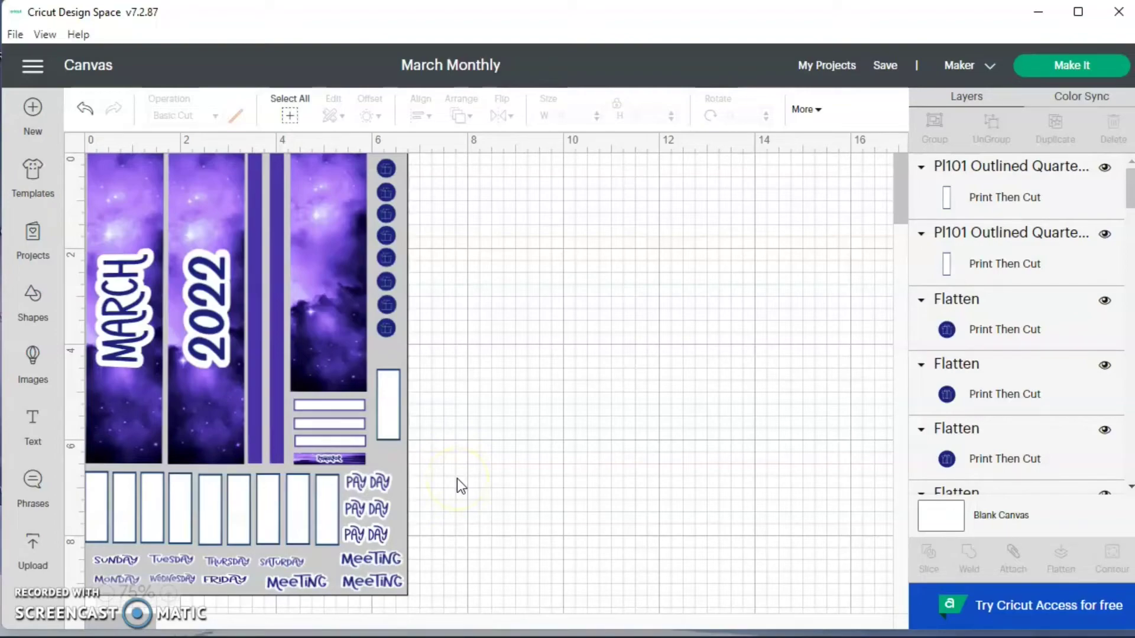
- Nudge the narrow purple strip nearest the 2022 strip slightly towards the other narrow strip to even out the spacing
left_click(396, 357)
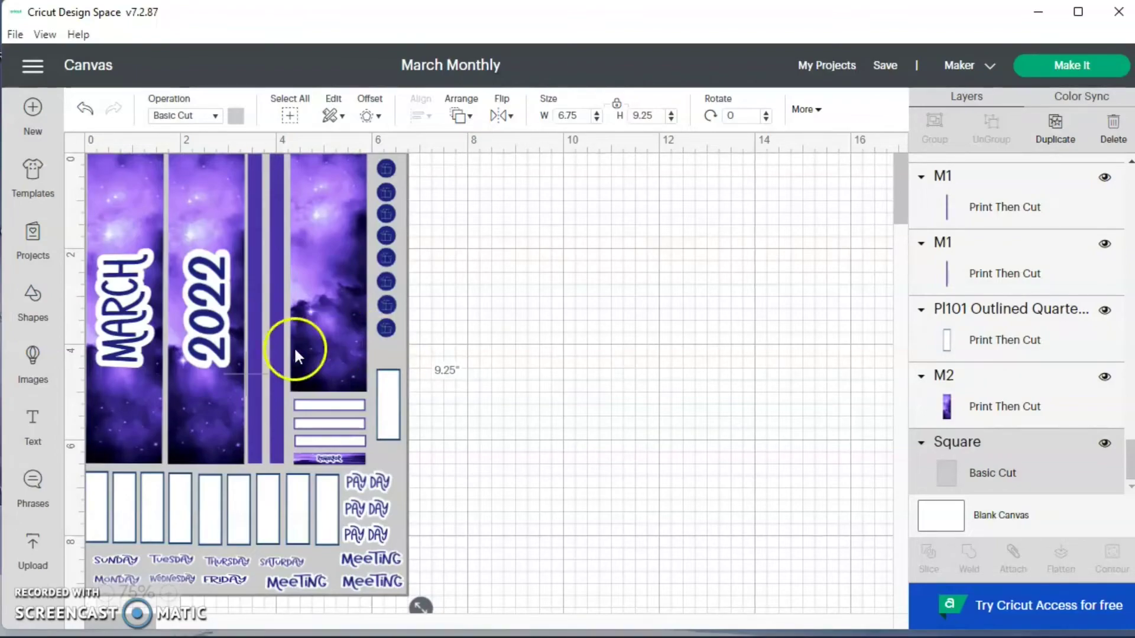
left_click(258, 346)
left_click_drag(258, 347, 260, 345)
left_click(558, 373)
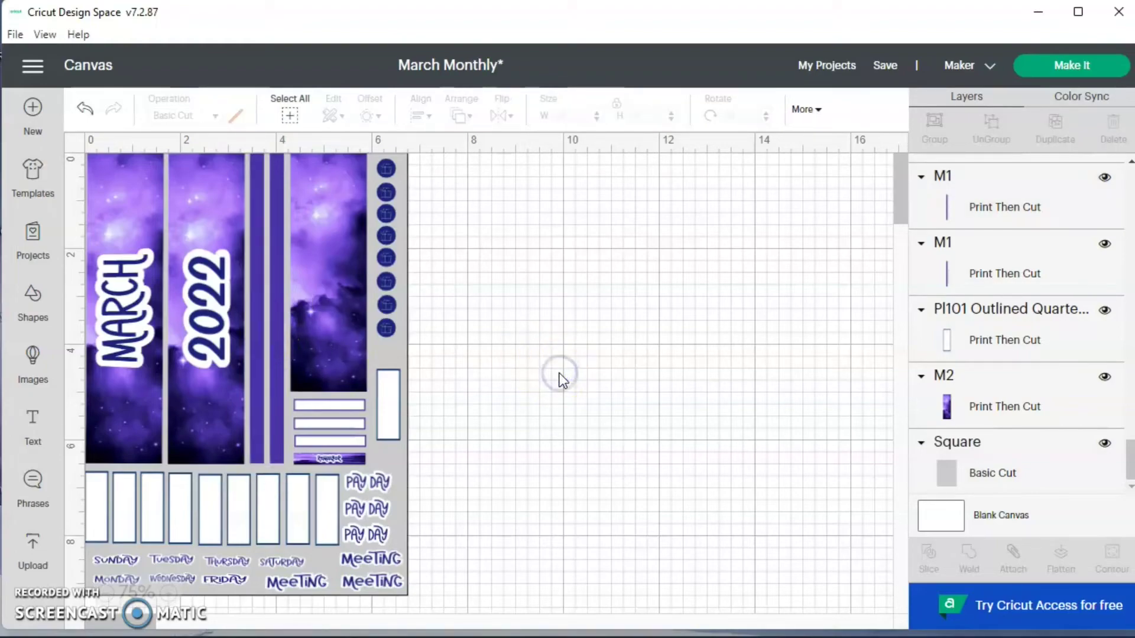
- Delete the grey 6.75 by 9.25 inch guide square behind the stickers
left_click(420, 488)
left_click(399, 477)
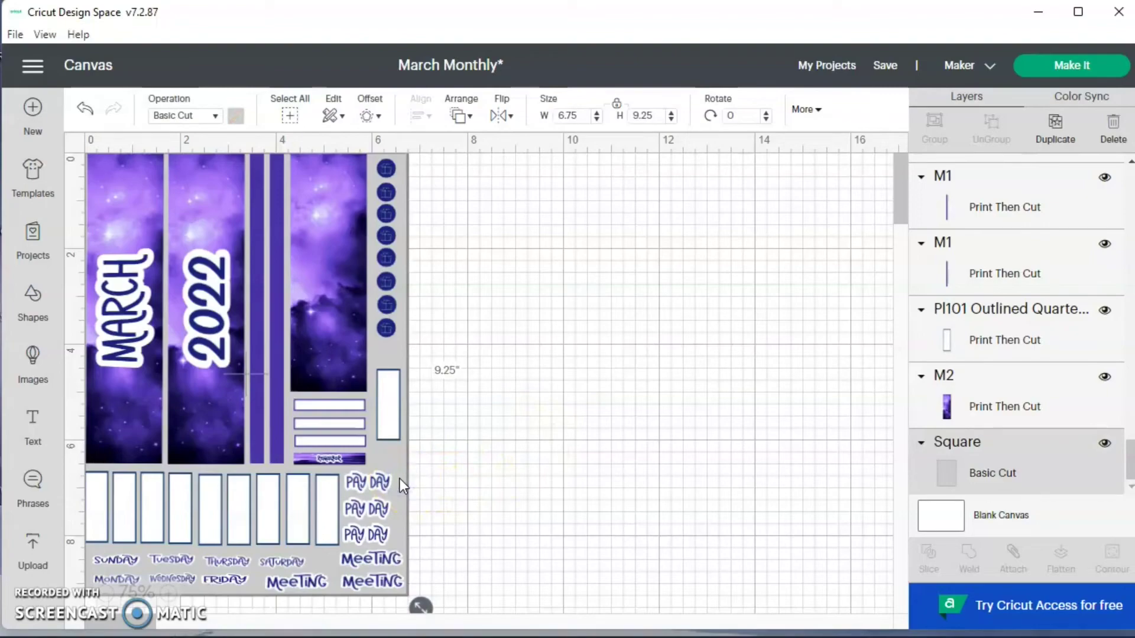
key("Delete")
- Select all the stickers on the sheet and attach them together
left_click(452, 576)
left_click_drag(452, 576, 12, 42)
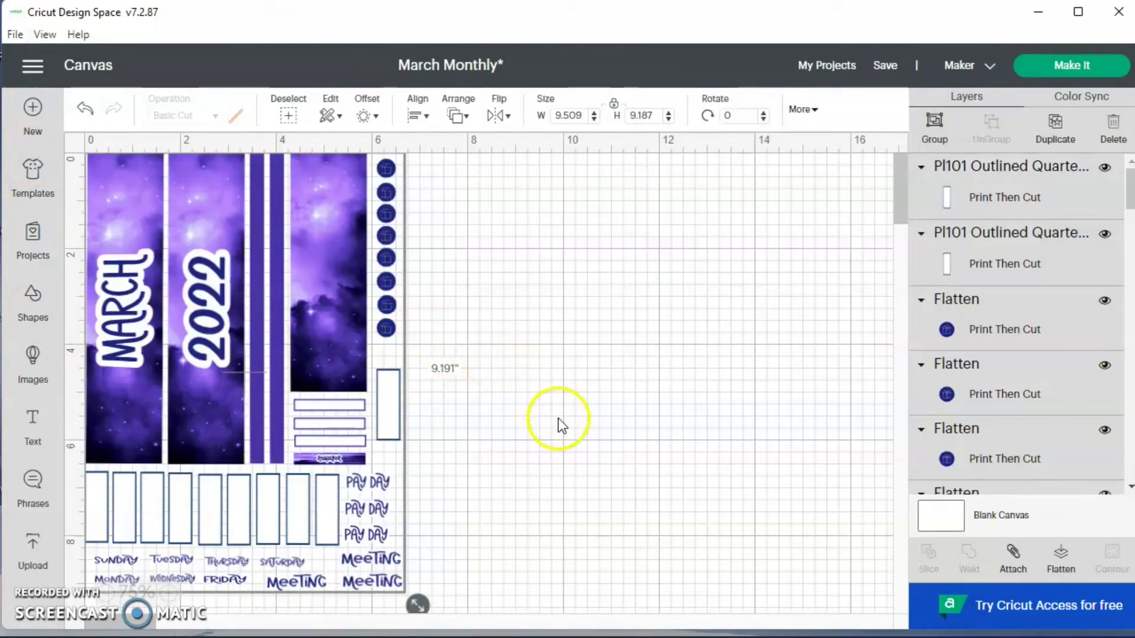
left_click(1012, 555)
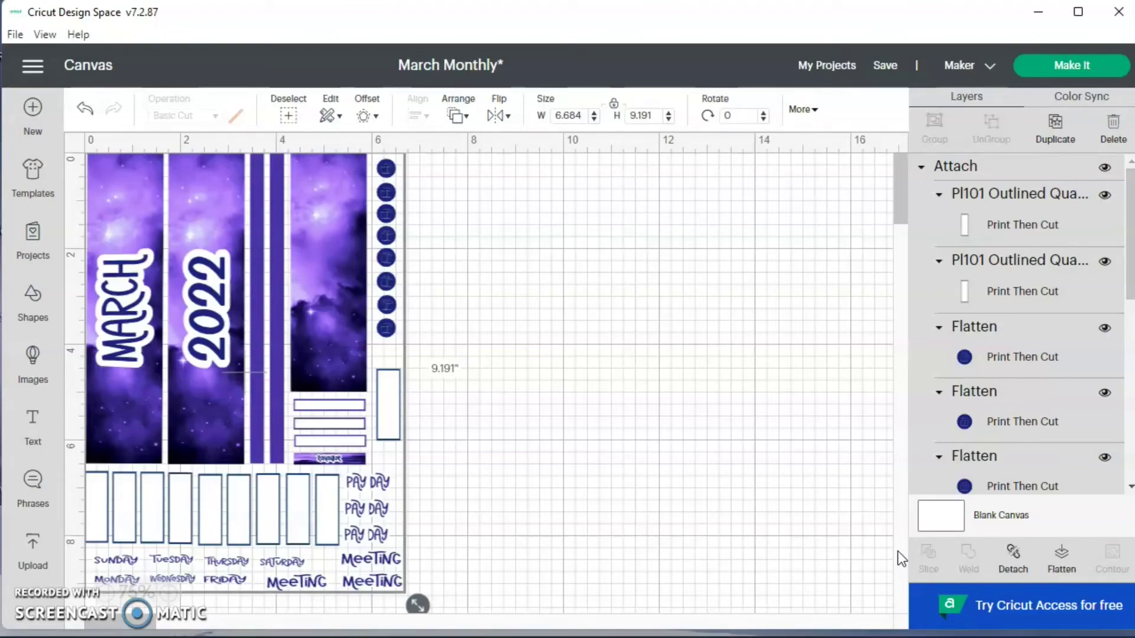
- Send the attached sheet to mat preparation and look over its print layout on the letter-size page
left_click(1067, 65)
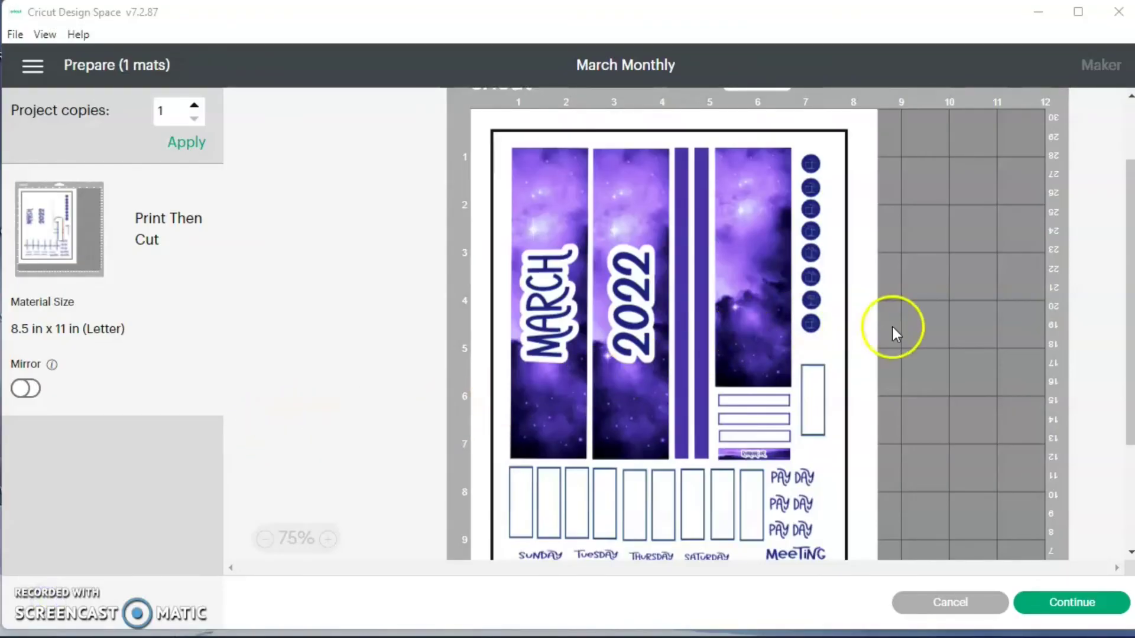
scroll(901, 327, "down", 3)
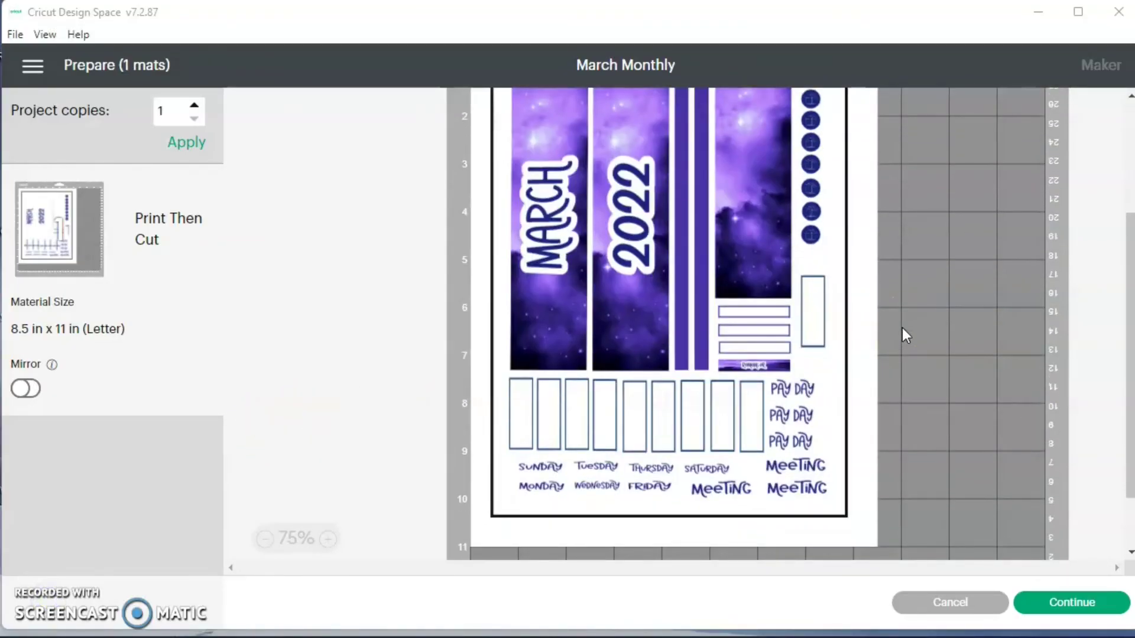
scroll(902, 328, "up", 3)
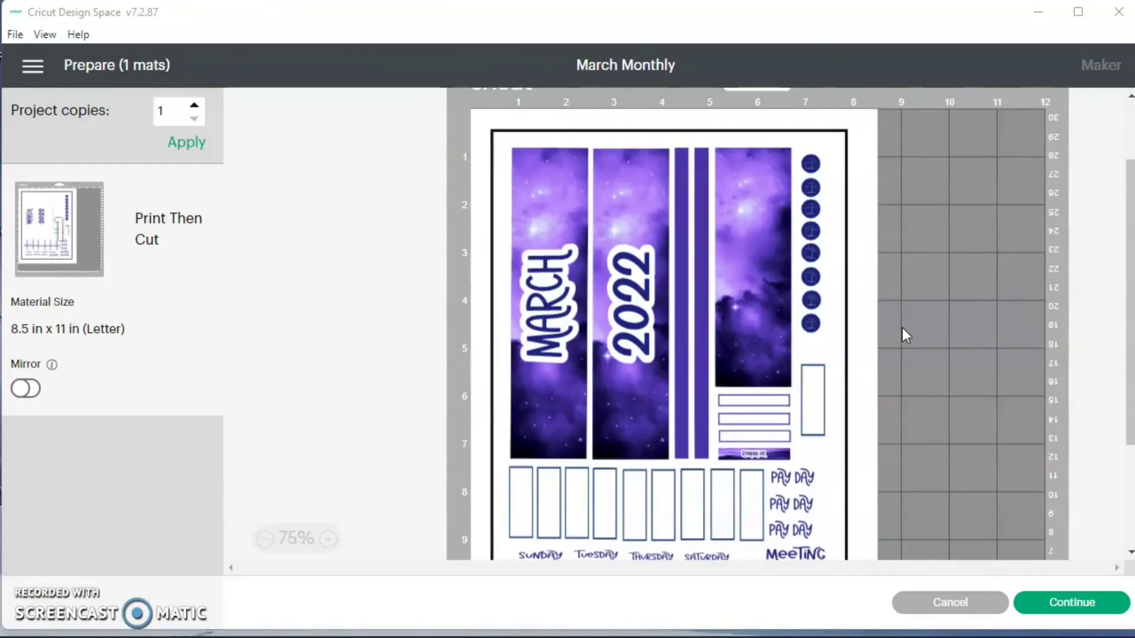
scroll(902, 328, "up", 2)
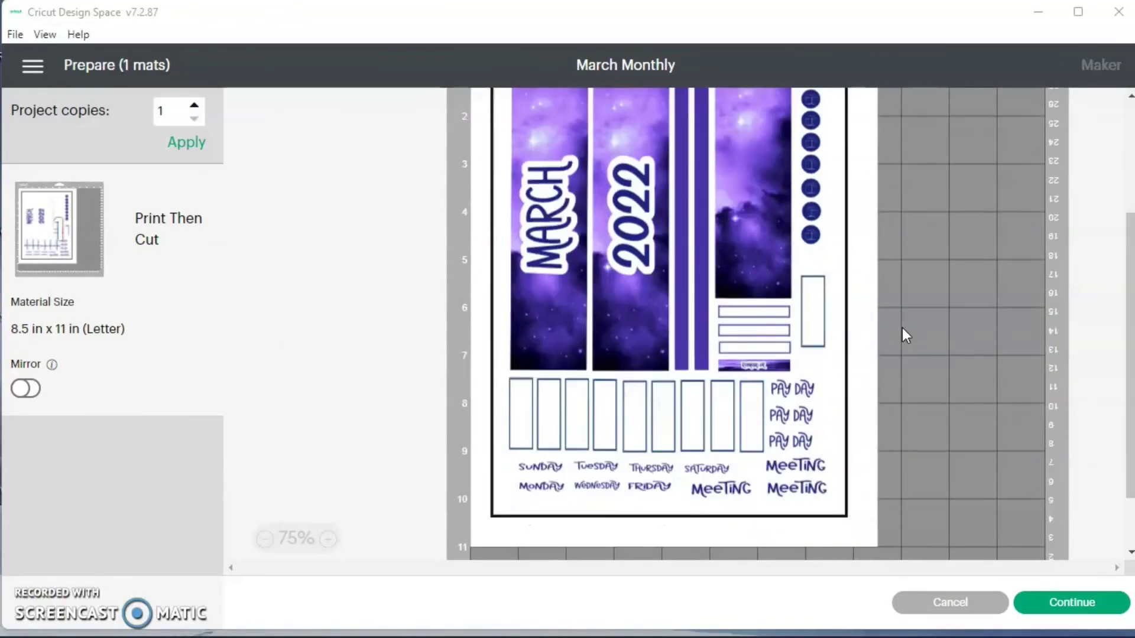